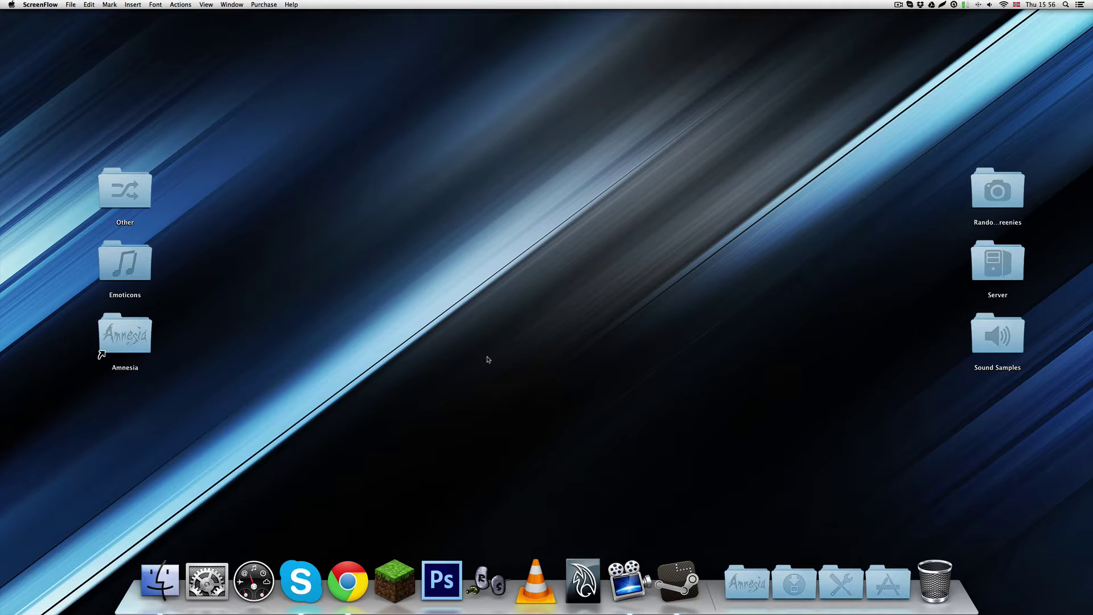
Step: Open the Amnesia game folder from the desktop and bring its custom_stories folder into view
click(103, 341)
double_click(103, 340)
drag(262, 246, 266, 218)
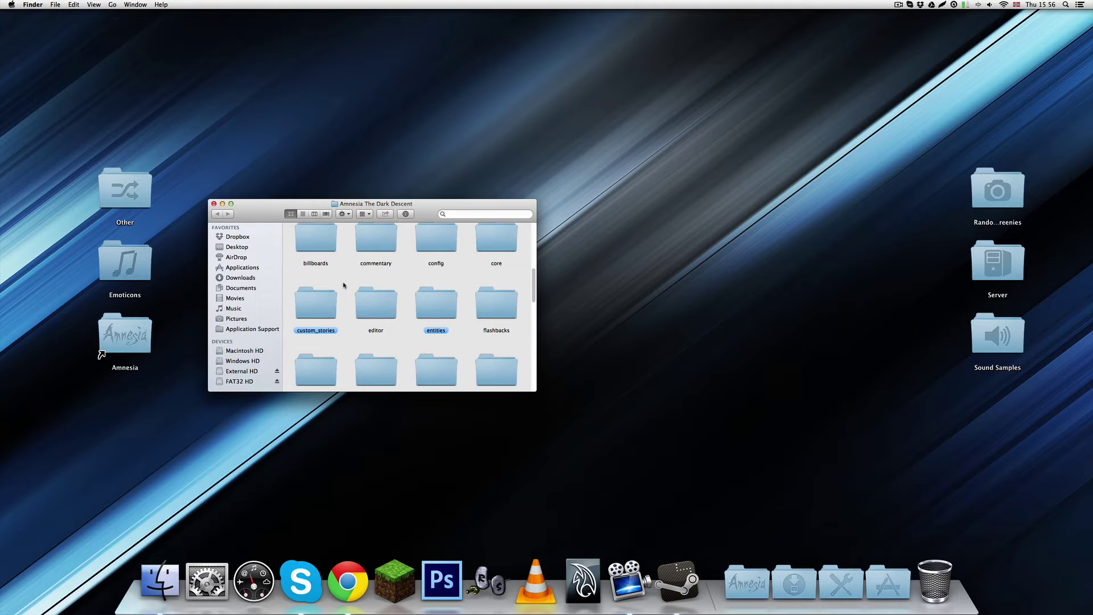
Step: Launch the Level Editor from the Amnesia folder and open the map test.map
click(739, 578)
click(752, 464)
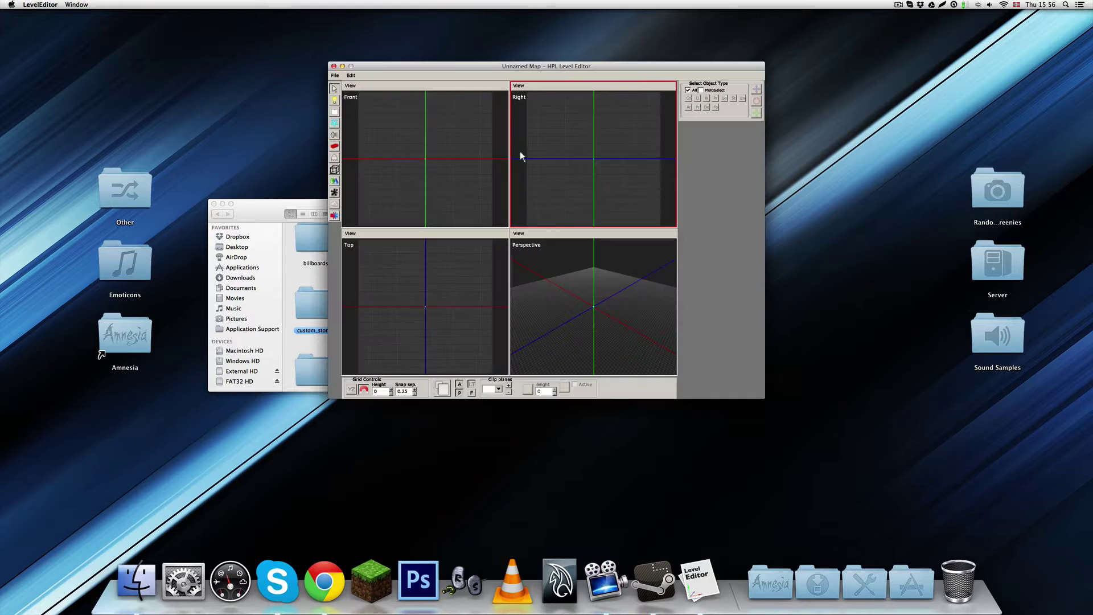
drag(421, 69, 591, 132)
click(506, 139)
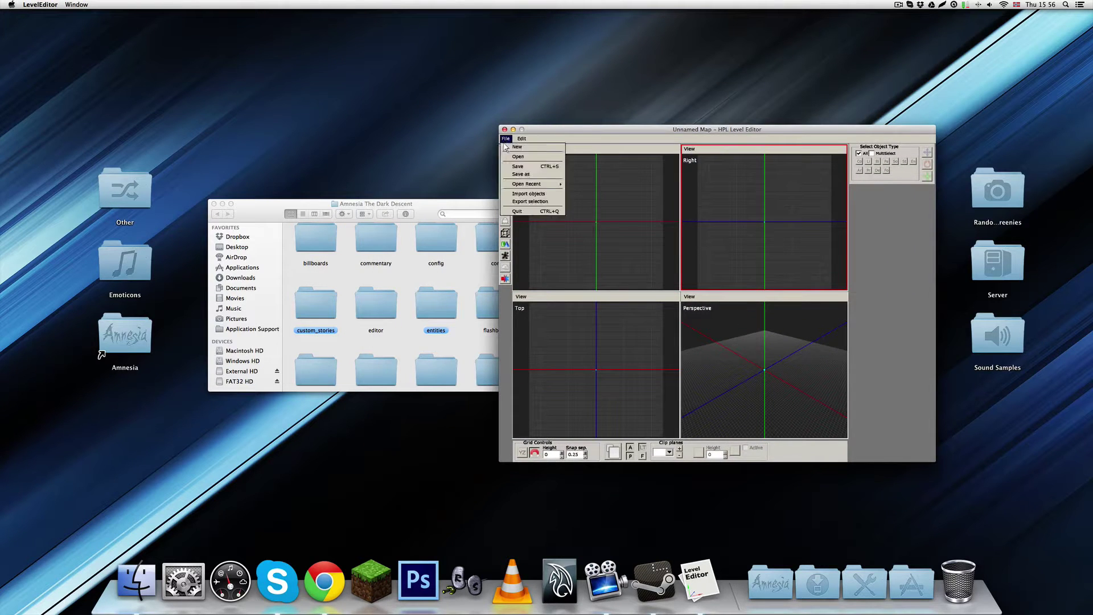
click(518, 161)
double_click(642, 241)
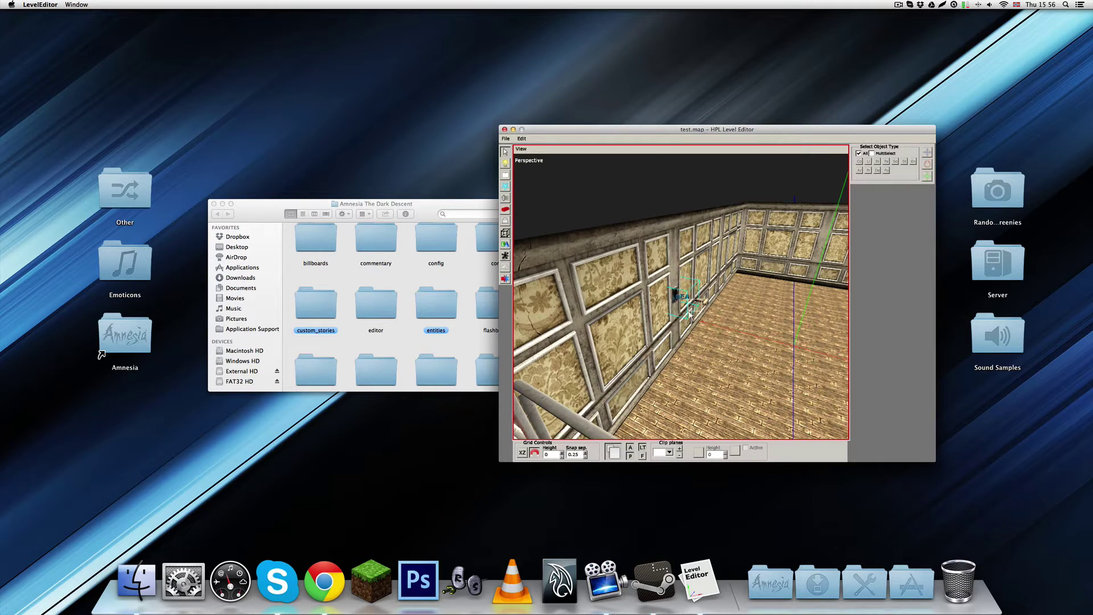
Step: Delete the sticky area StickyArea_1, the lever mount and the other leftover objects beside them from the wall
click(709, 305)
click(653, 205)
click(681, 296)
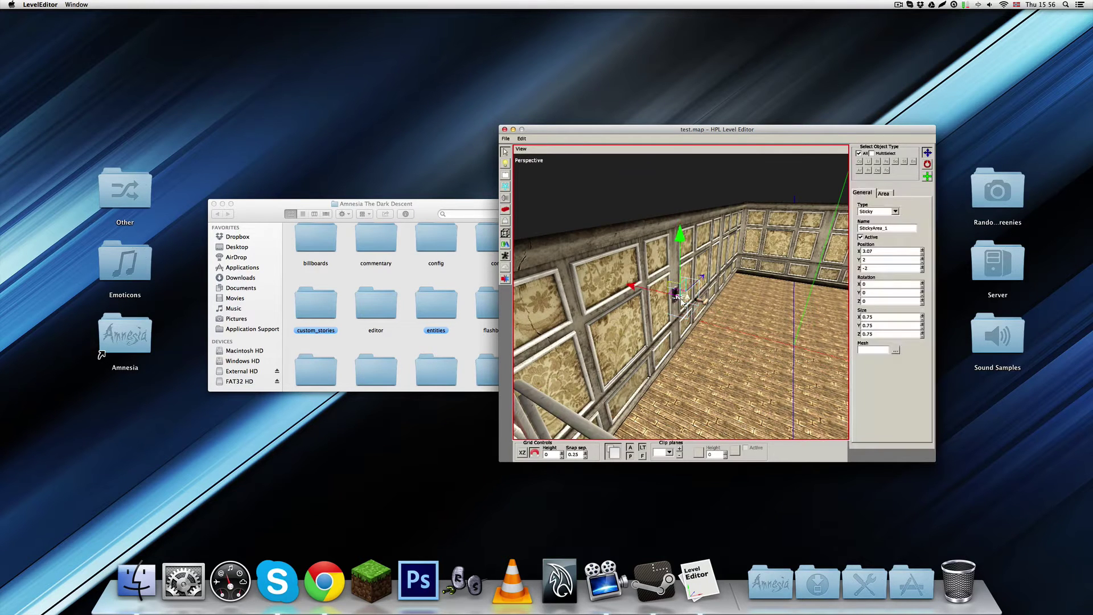
key(Delete)
click(678, 297)
key(Delete)
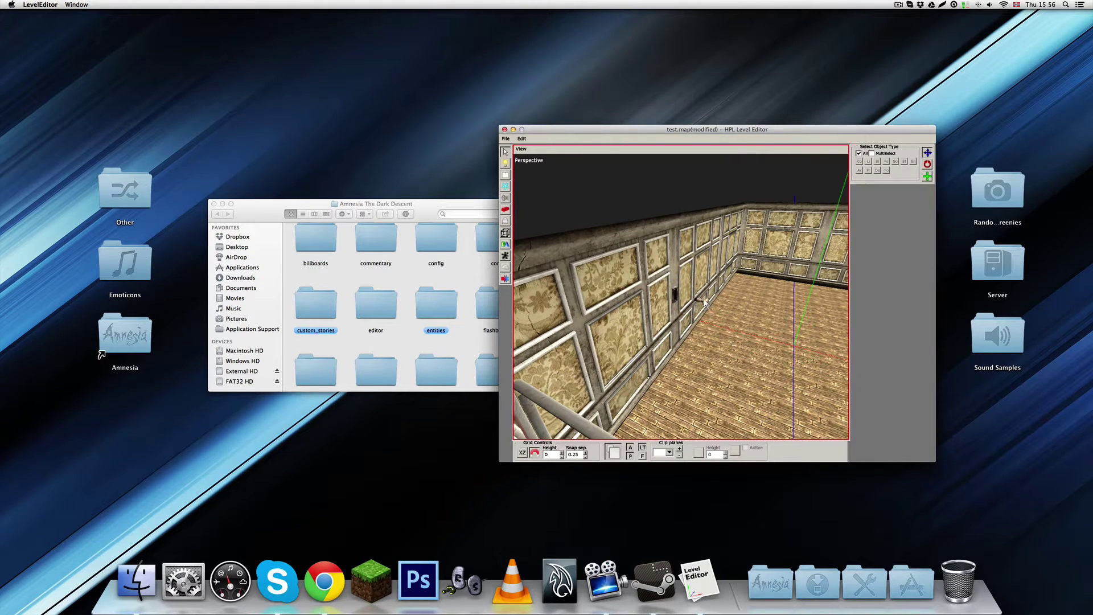
click(704, 301)
click(699, 301)
key(Delete)
click(675, 298)
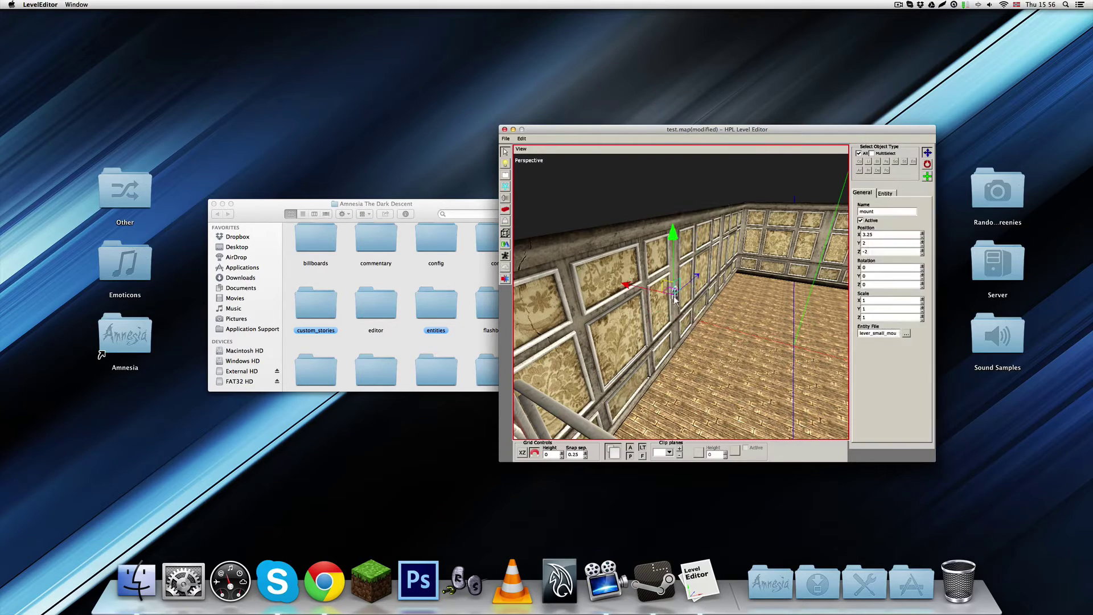
key(Delete)
Step: Select the wall section wall_default_11 and examine its general and static object properties
scroll(745, 332, down, 5)
alt+drag(755, 316, 685, 310)
scroll(700, 298, up, 4)
scroll(663, 271, down, 3)
alt+drag(664, 271, 716, 247)
click(689, 257)
scroll(701, 285, up, 5)
scroll(706, 266, down, 3)
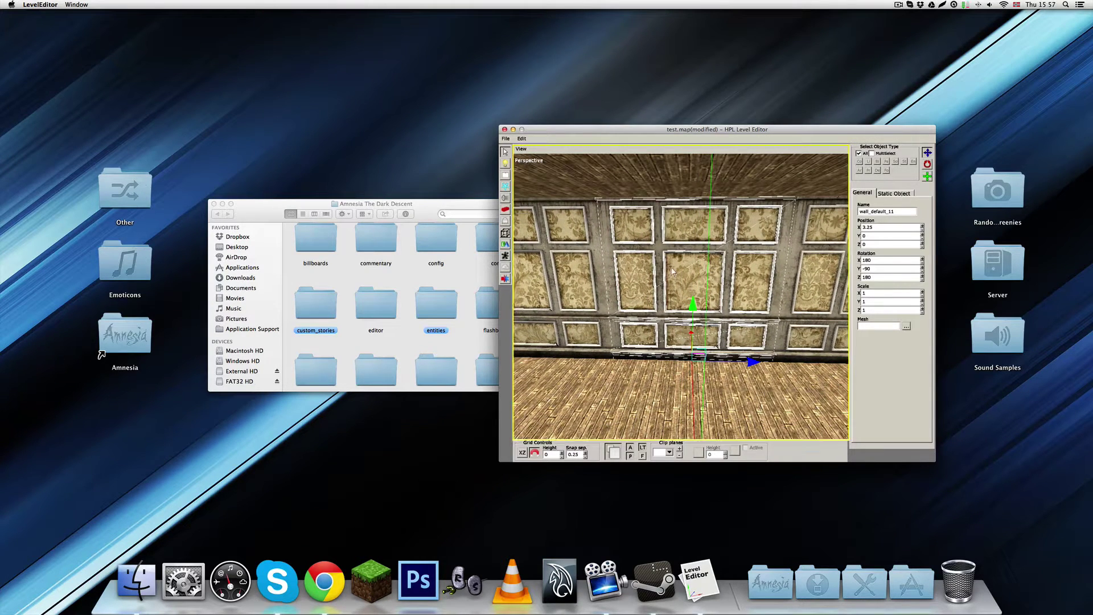
alt+drag(713, 279, 669, 271)
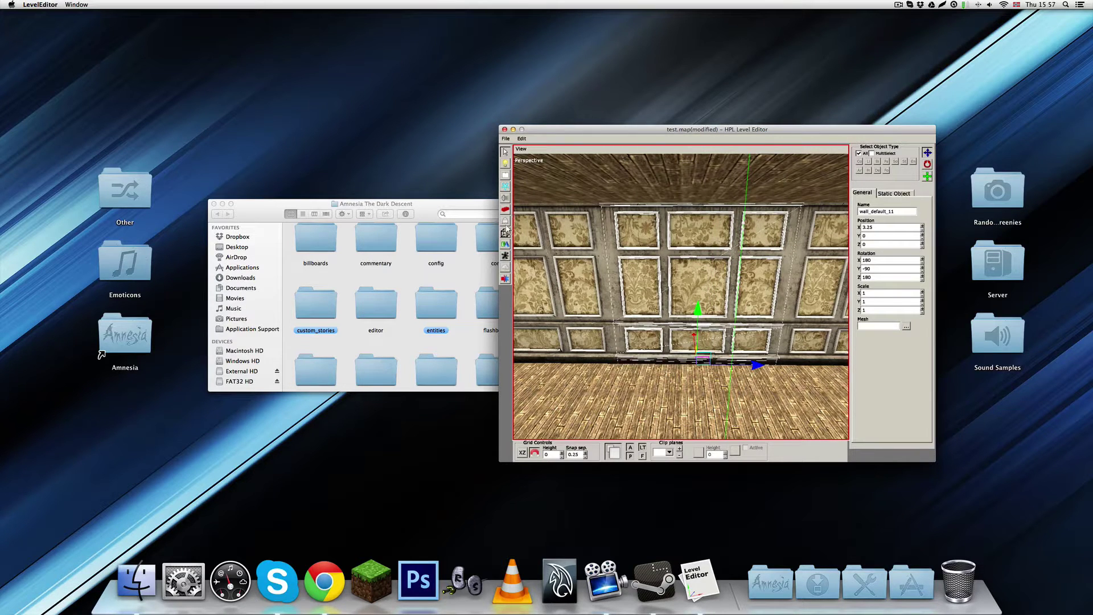
alt+drag(682, 282, 677, 253)
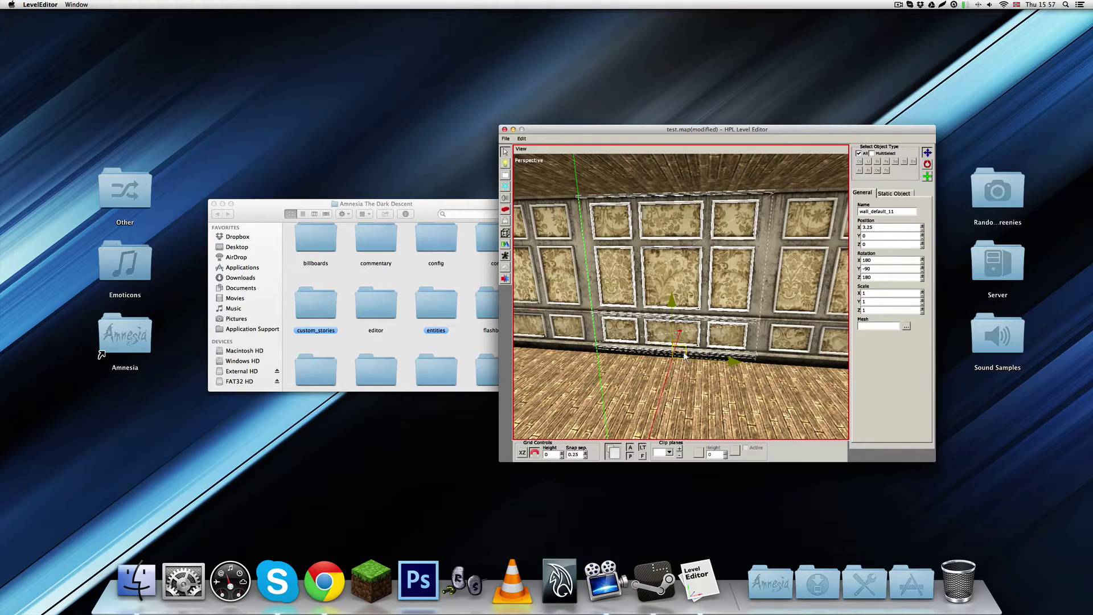
alt+drag(675, 345, 699, 319)
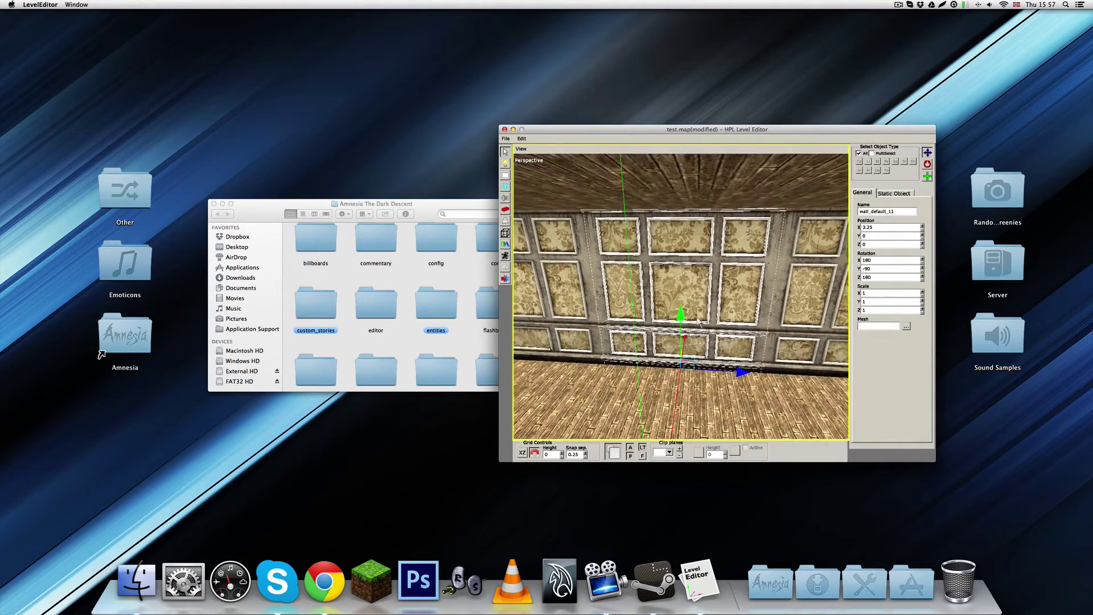
click(892, 194)
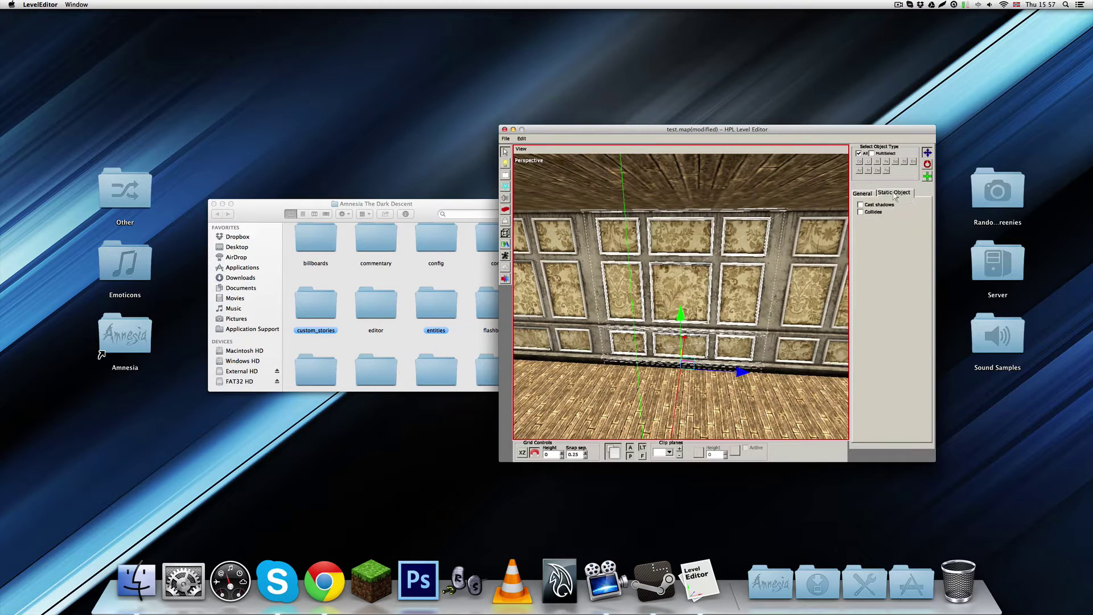
Step: Look through the list of entity categories, then check the room from above
click(505, 221)
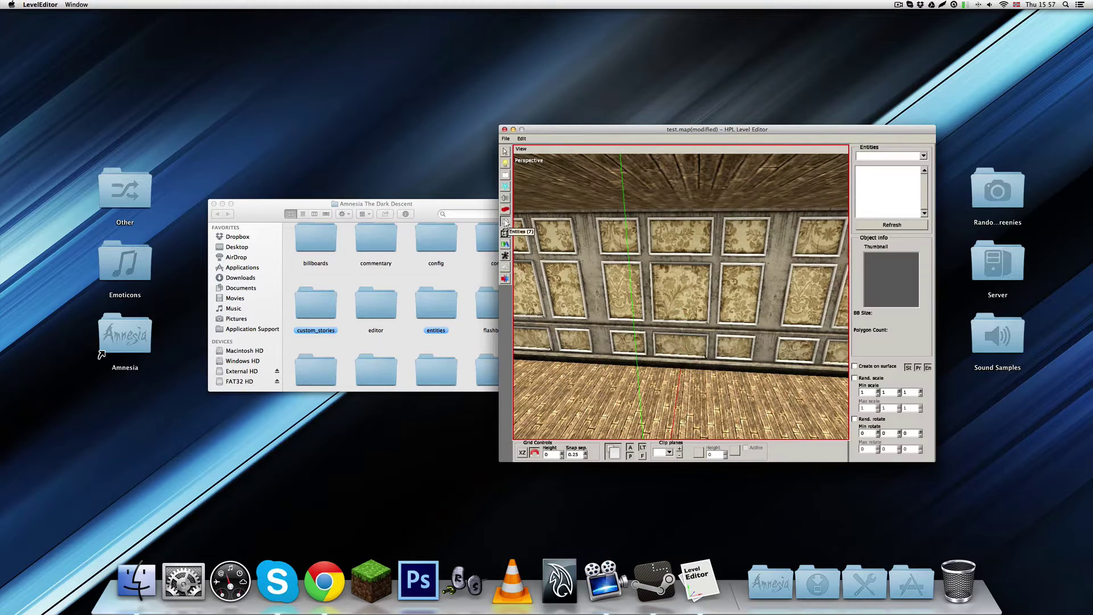
click(924, 156)
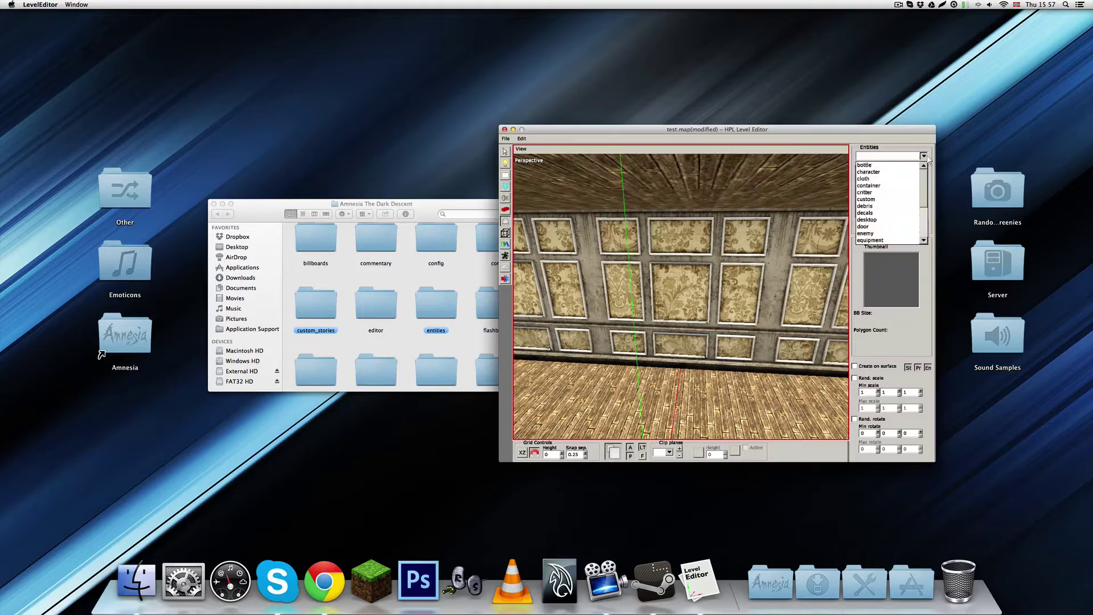
click(928, 156)
alt+middle_drag(720, 273, 687, 309)
scroll(718, 313, down, 5)
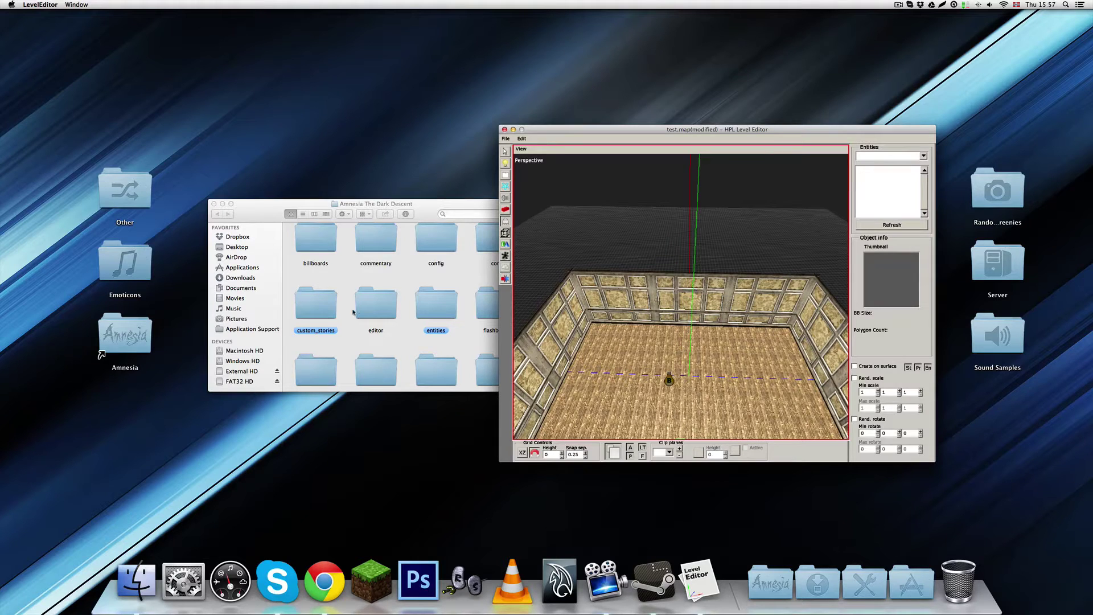
Step: Switch to Finder and open the script test.hps from the maps folder of customstory inside custom_stories
click(387, 340)
double_click(312, 316)
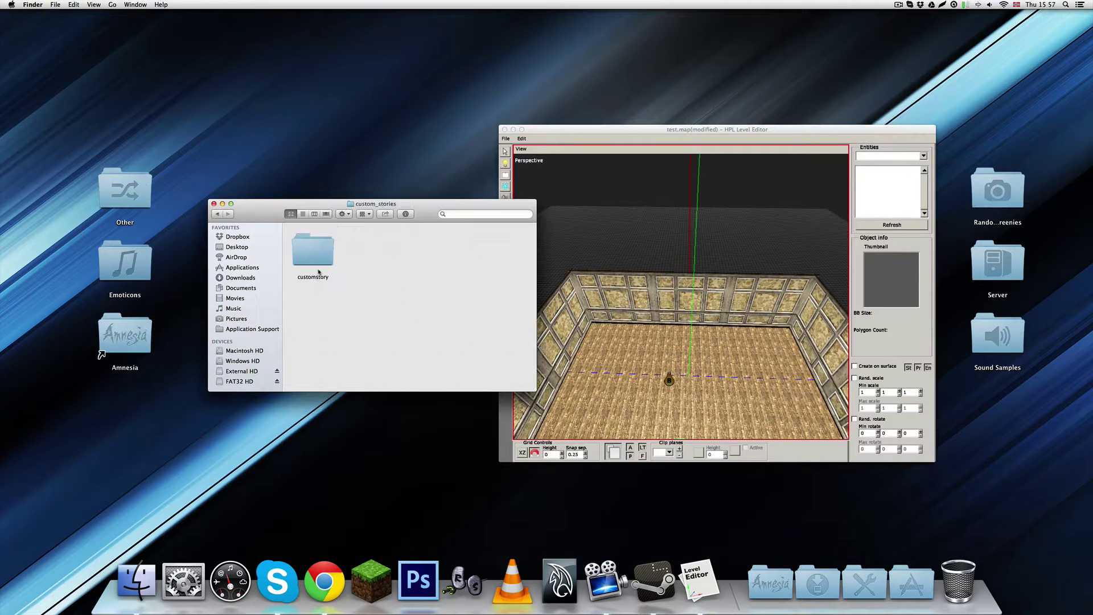
double_click(318, 268)
double_click(370, 253)
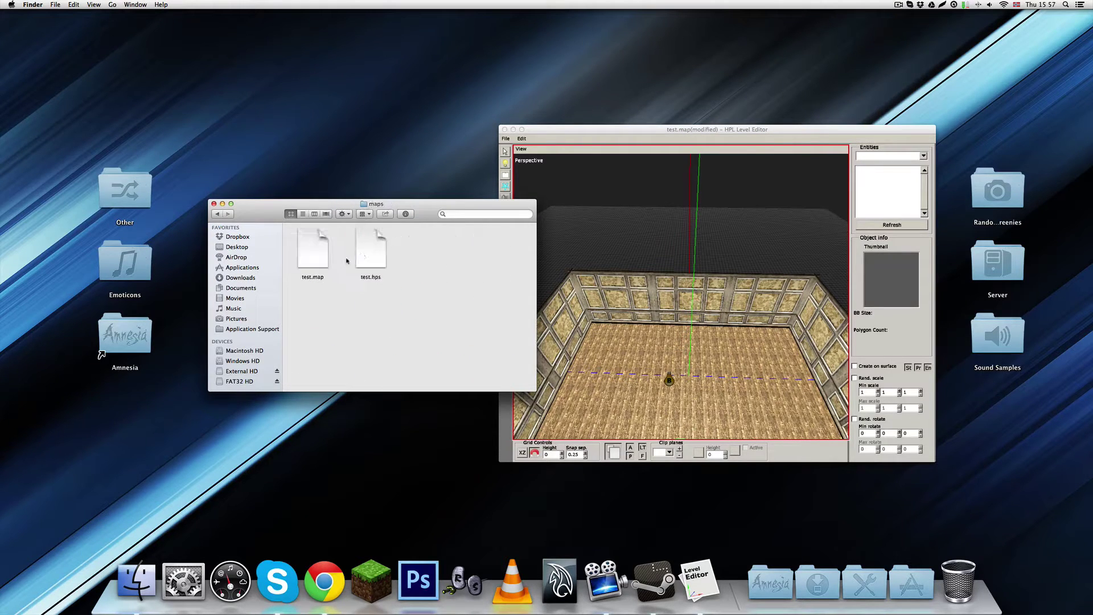
double_click(370, 258)
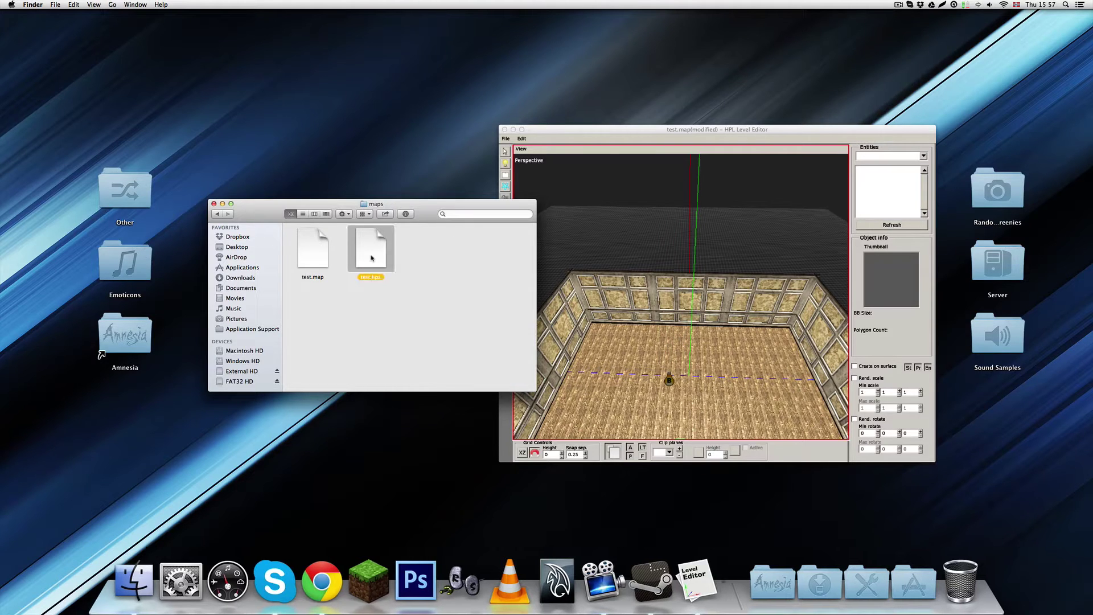
Step: Clear all the existing code from test.hps
drag(242, 43, 6, 103)
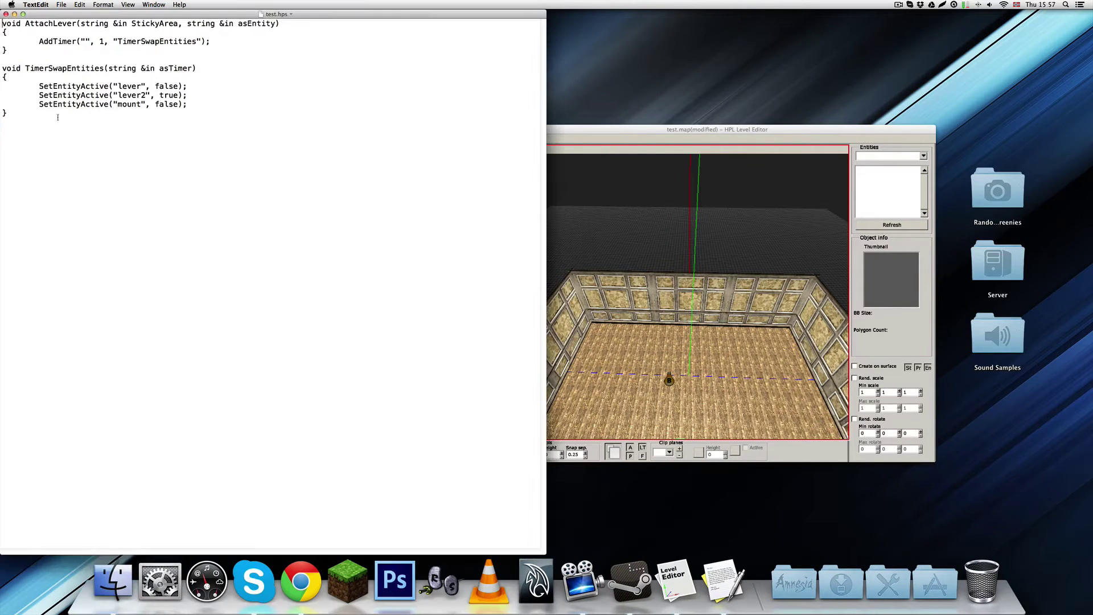
key(super+a)
key(BackSpace)
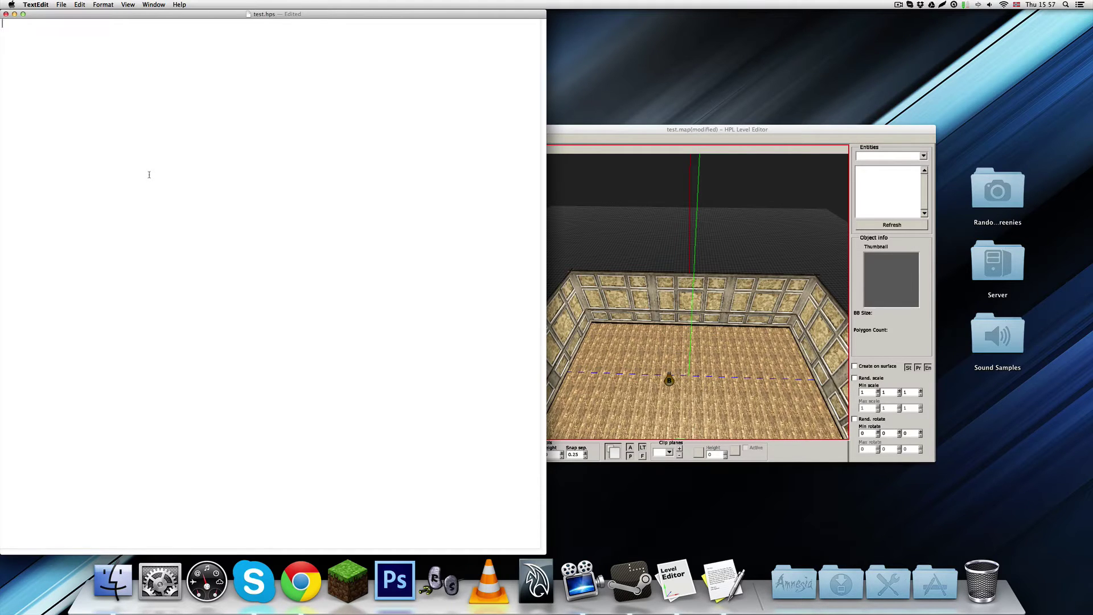
Step: Write a void OnStart() function containing the call AddTimer("", 5, "Timer1");
text(void OnStart())
key(Return)
text(})
key(Up)
text(AddTimer(""))
text(;)
key(Left)
key(Left)
text("")
key(Left)
text(, 5, "")
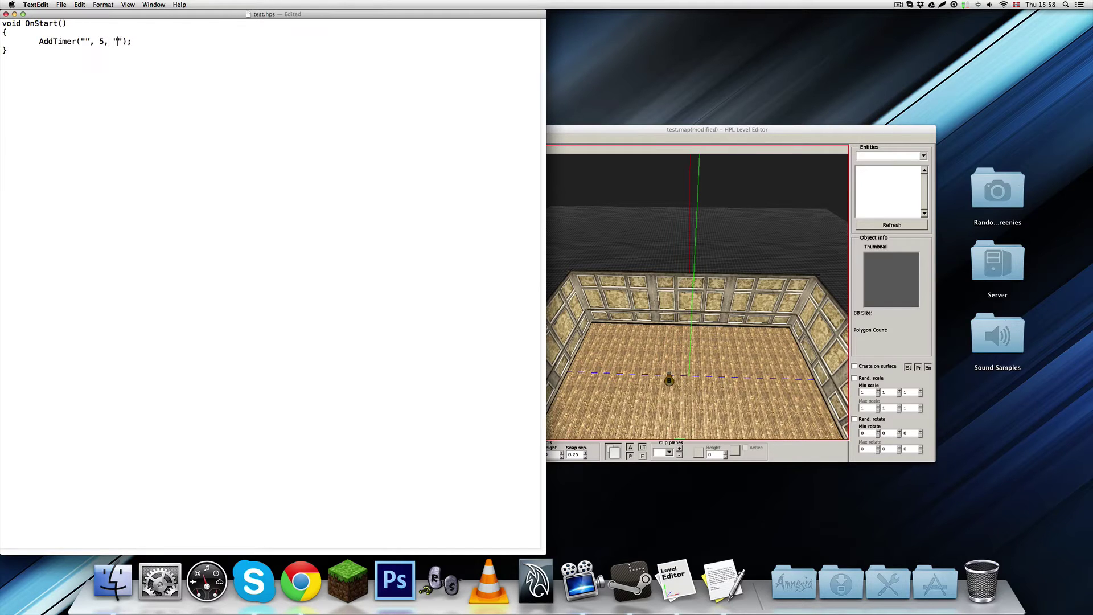
text(Timer1)
Step: Add an empty function void Timer1(string &in asTimer) with braces below OnStart
text(voi dTim)
key(BackSpace)
key(BackSpace)
key(BackSpace)
key(BackSpace)
key(BackSpace)
text(d Timer1(string &in asTimer))
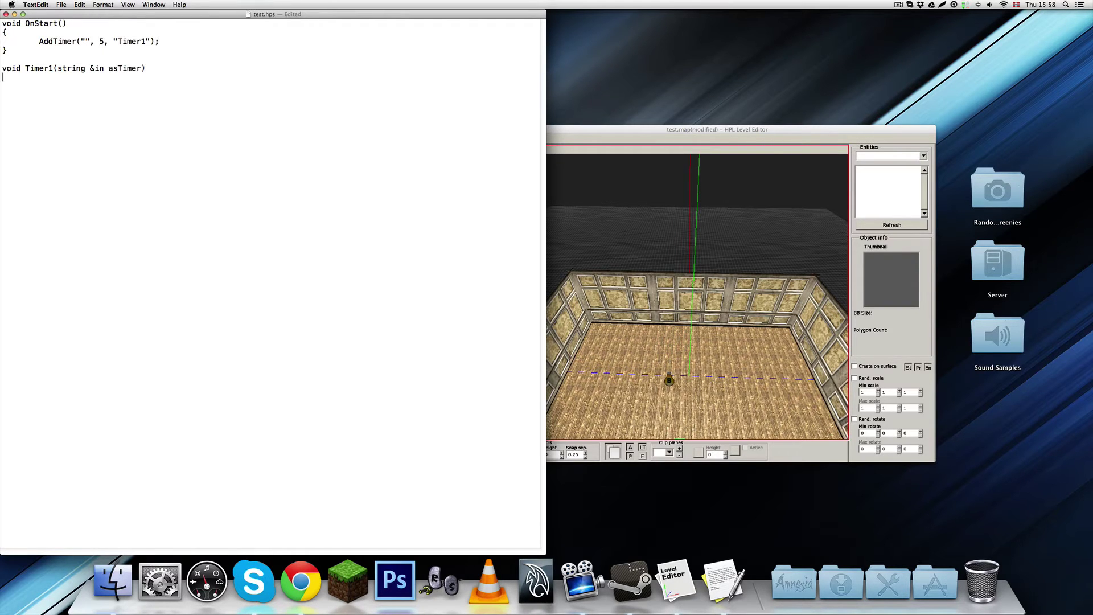
text({)
key(Return)
key(Return)
text(})
Step: Enter the function name SetEntityActive inside the Timer1 body
text(Set)
text(Entity )
text(Active)
Step: Switch to Chrome, open the bookmarked Engine scripts wiki and search for "setprop" to find the SetPropActiveAndFade syntax
click(311, 589)
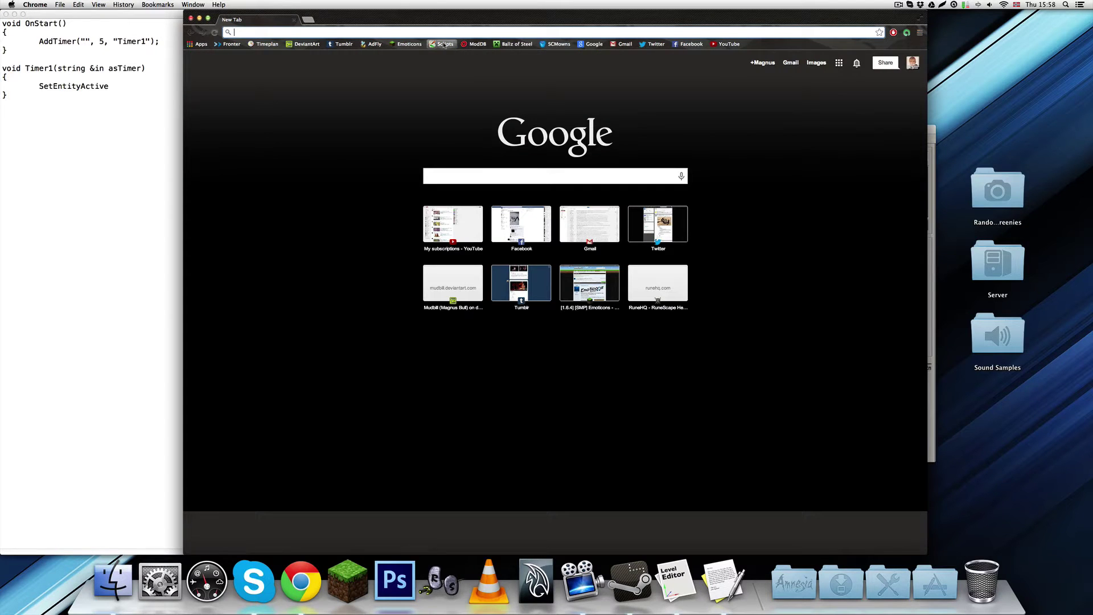
click(445, 45)
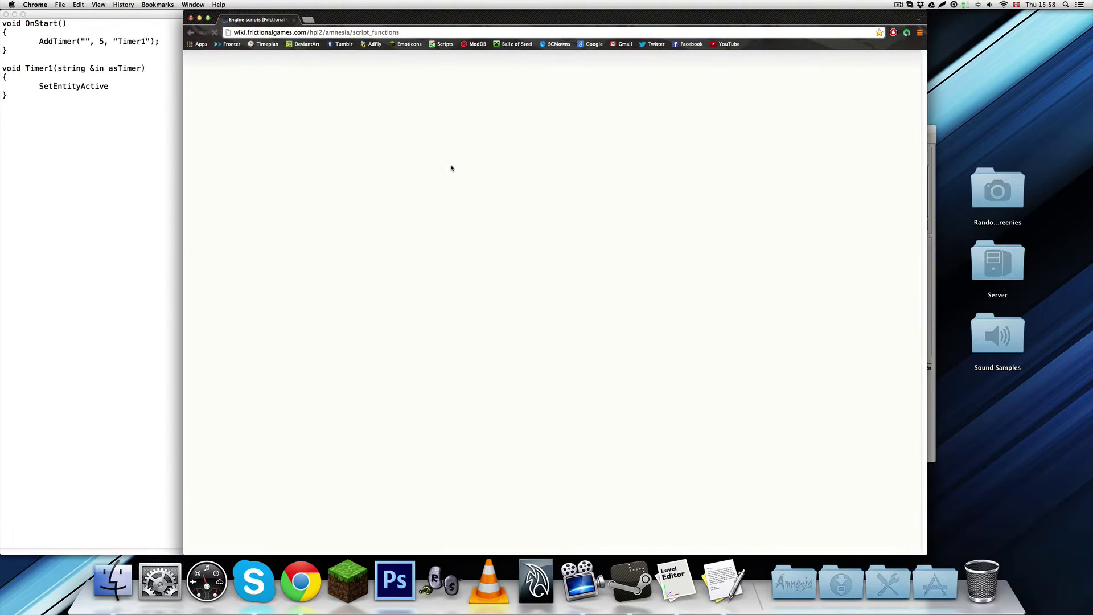
key(super+f)
text(se)
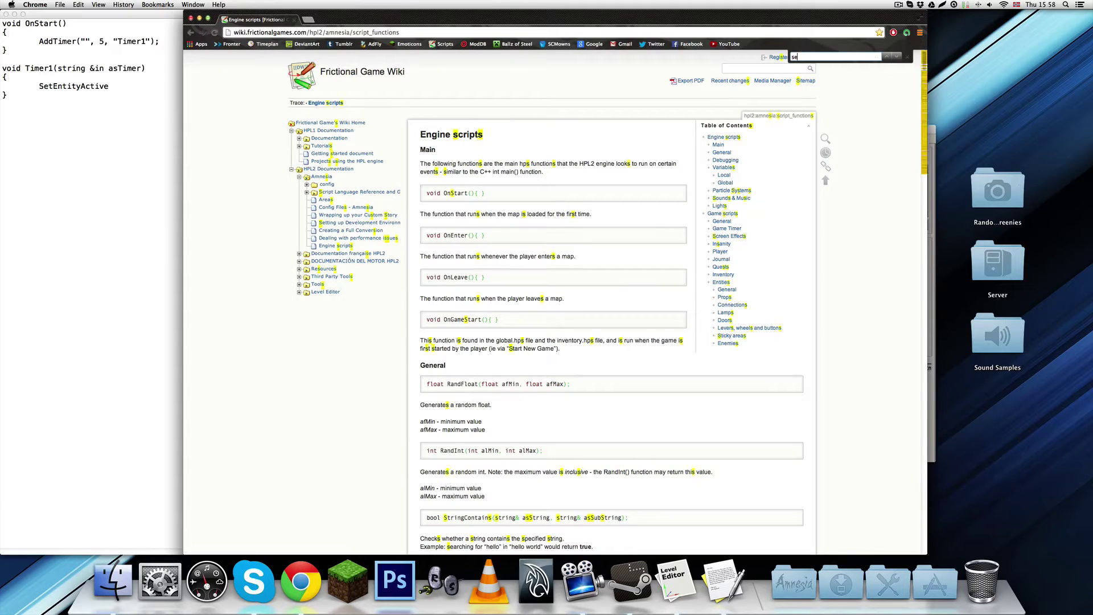
text(tprop)
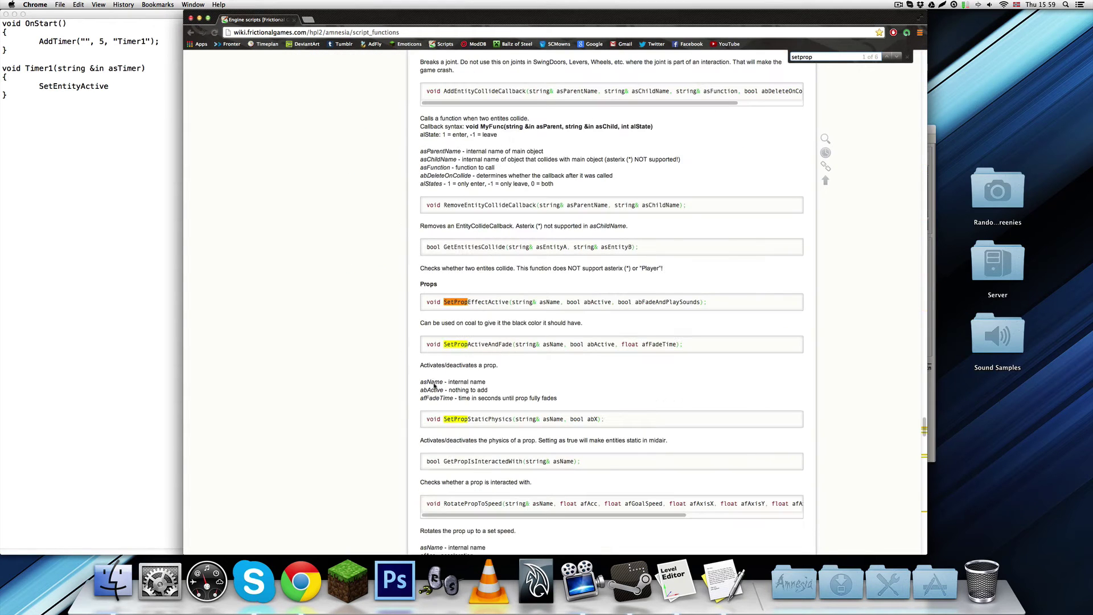
key(Escape)
double_click(471, 344)
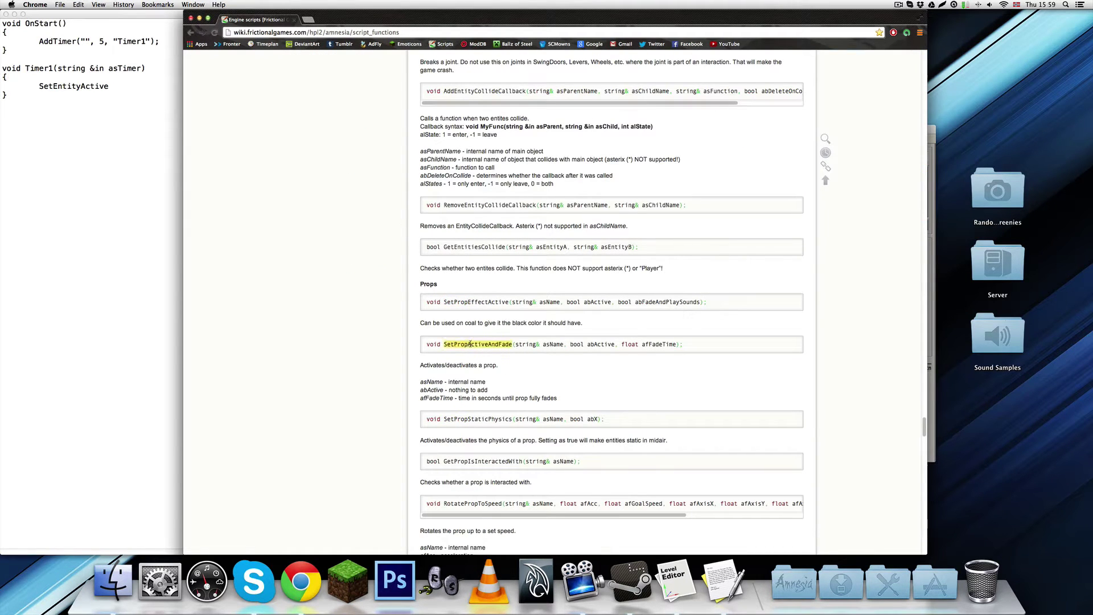
click(545, 345)
Step: Replace the call in Timer1 with SetPropActiveAndFade();, giving "wall1" and a comma as its first argument
click(113, 72)
drag(117, 86, 80, 86)
click(57, 86)
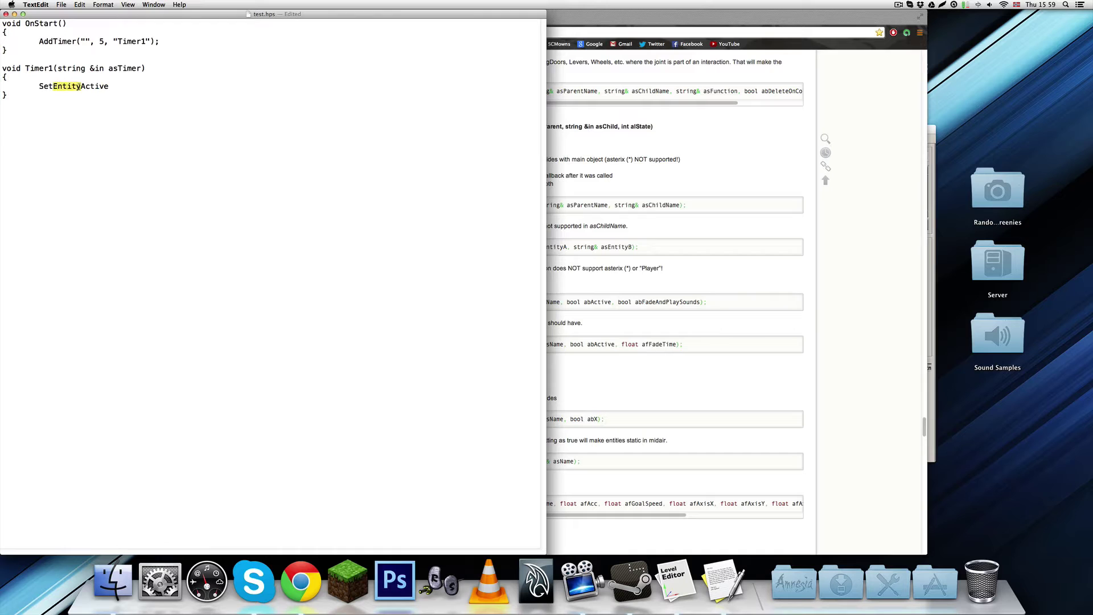
text(PropActiveAndFade();)
click(136, 86)
text(""wall1)
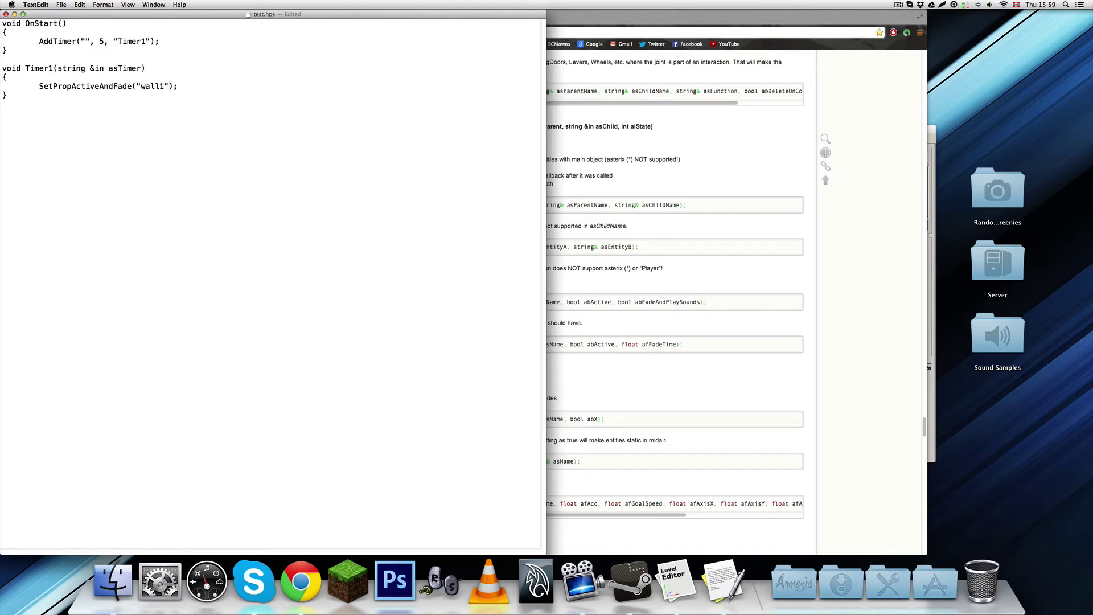
text(,)
Step: Switch to the Level Editor, rename the wall section wall_default_11 to wall1 and save the map
click(576, 439)
click(674, 581)
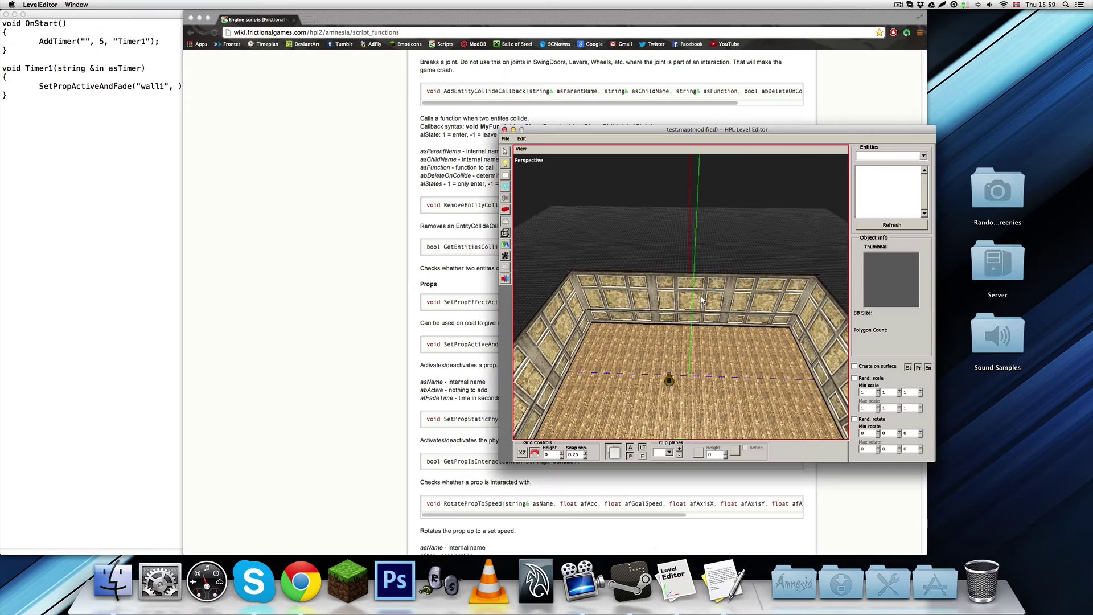
scroll(689, 312, up, 5)
click(507, 153)
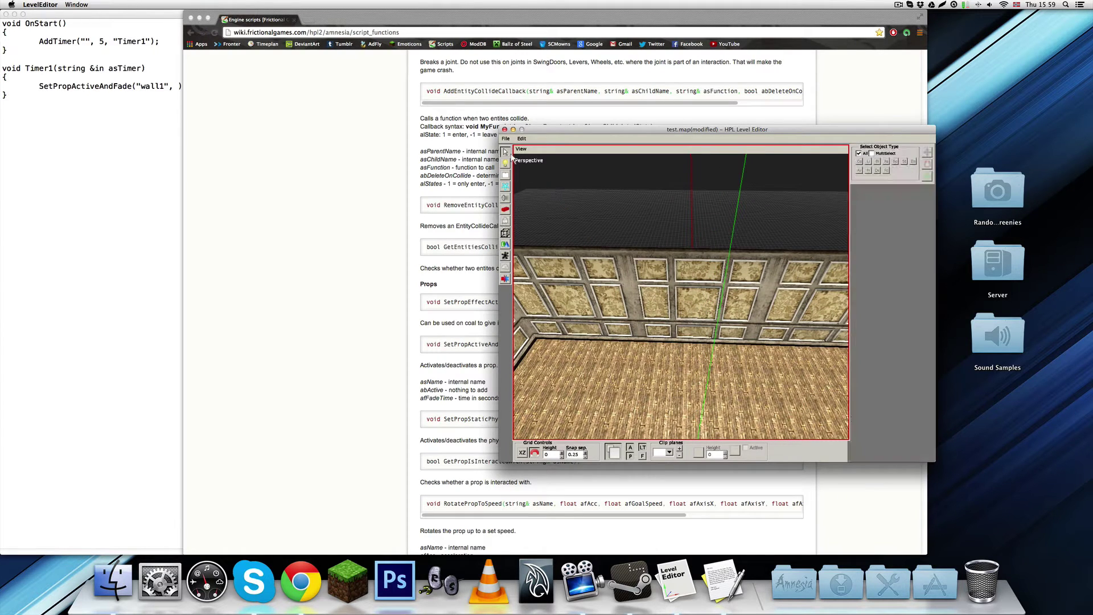
click(685, 291)
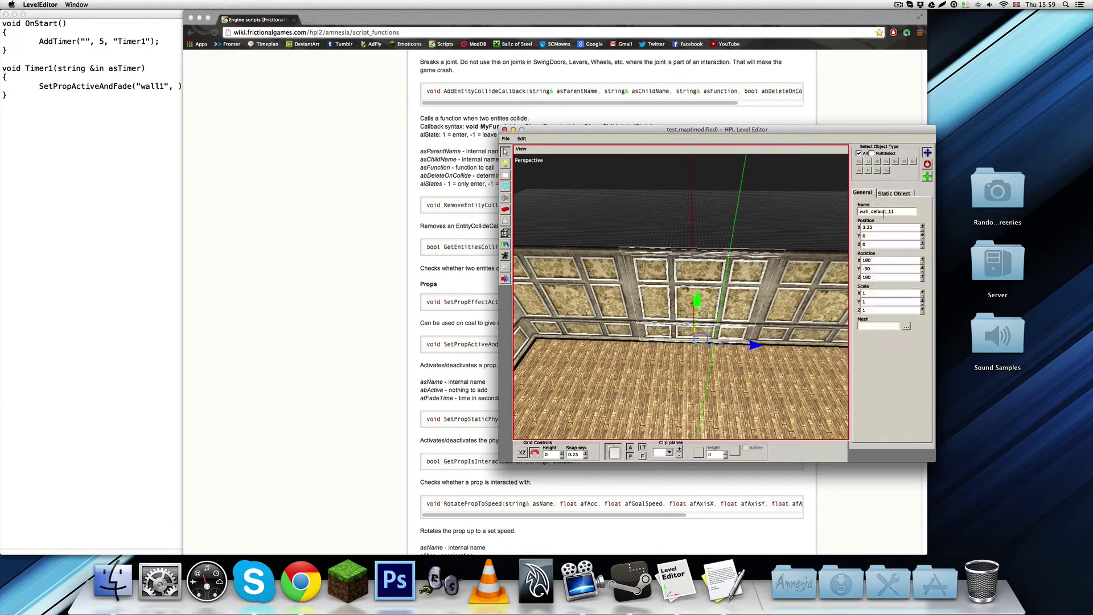
drag(905, 212, 862, 243)
text(wall1)
key(super+s)
click(716, 224)
Step: Check the SetPropActiveAndFade parameters on the wiki and complete the call in test.hps with the arguments false and 2
click(381, 254)
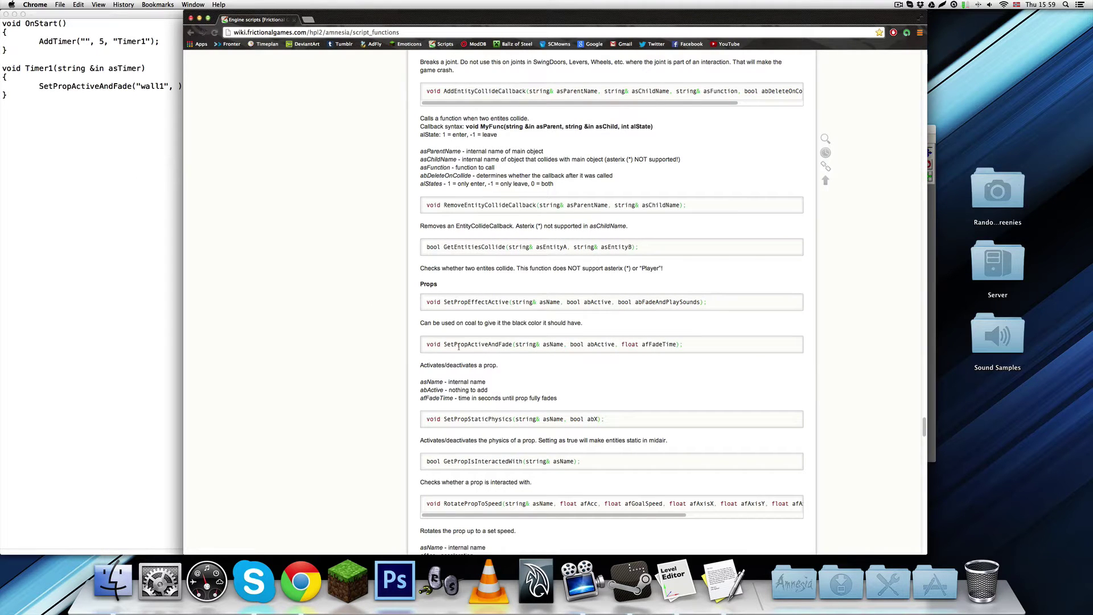
drag(499, 345, 611, 344)
click(556, 345)
click(624, 342)
click(174, 133)
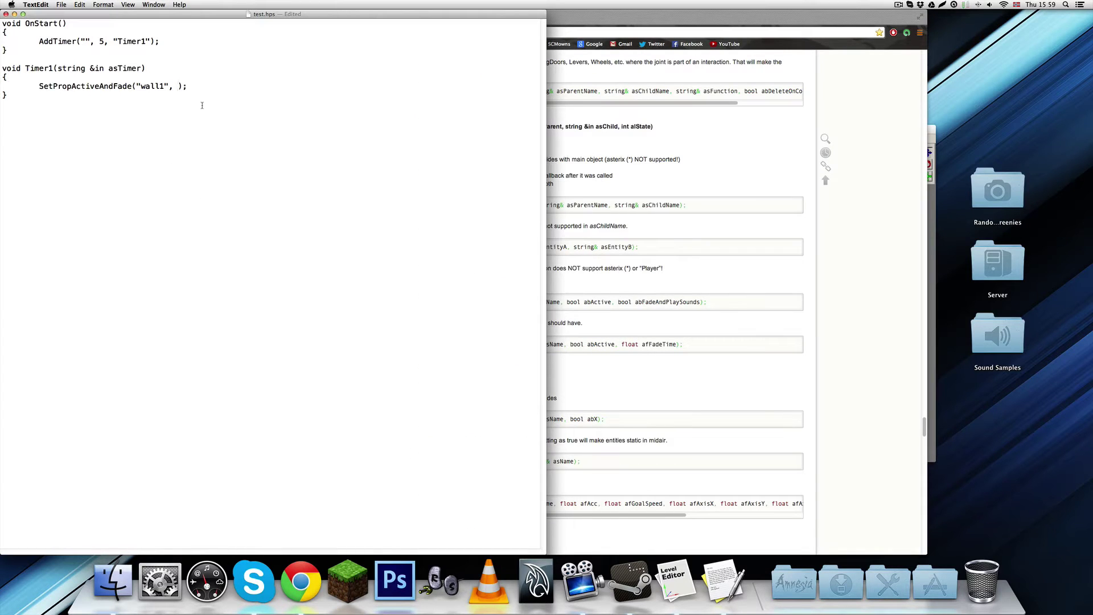
text(false, 1)
click(233, 107)
drag(215, 92, 1, 86)
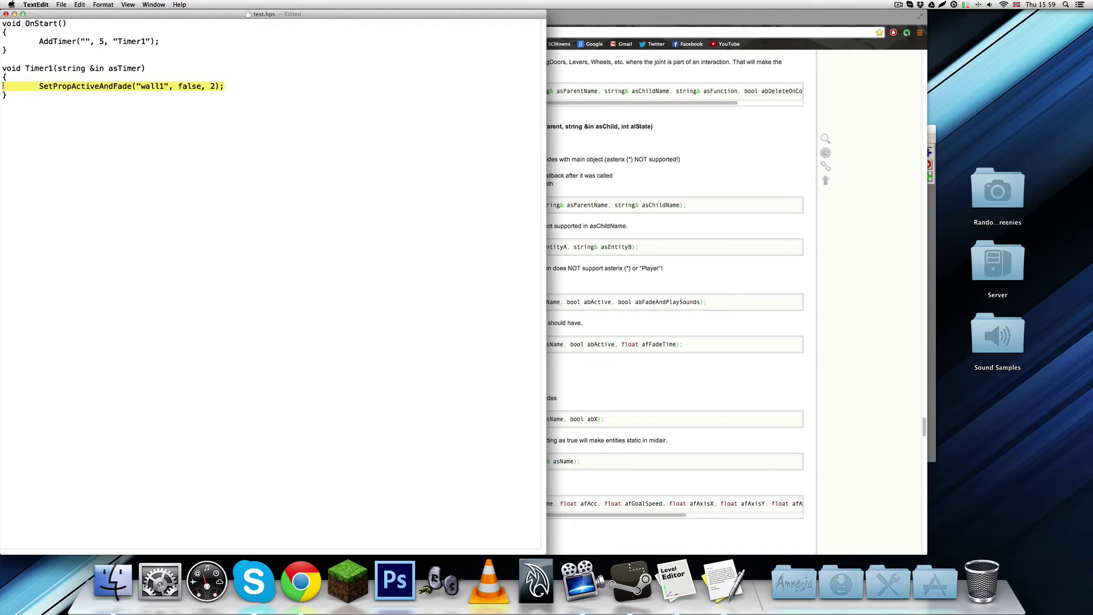
Step: Duplicate the SetPropActiveAndFade line in Timer1 and change the copy's arguments to "wall2" and true
key(super+c)
key(Right)
key(Return)
key(super+v)
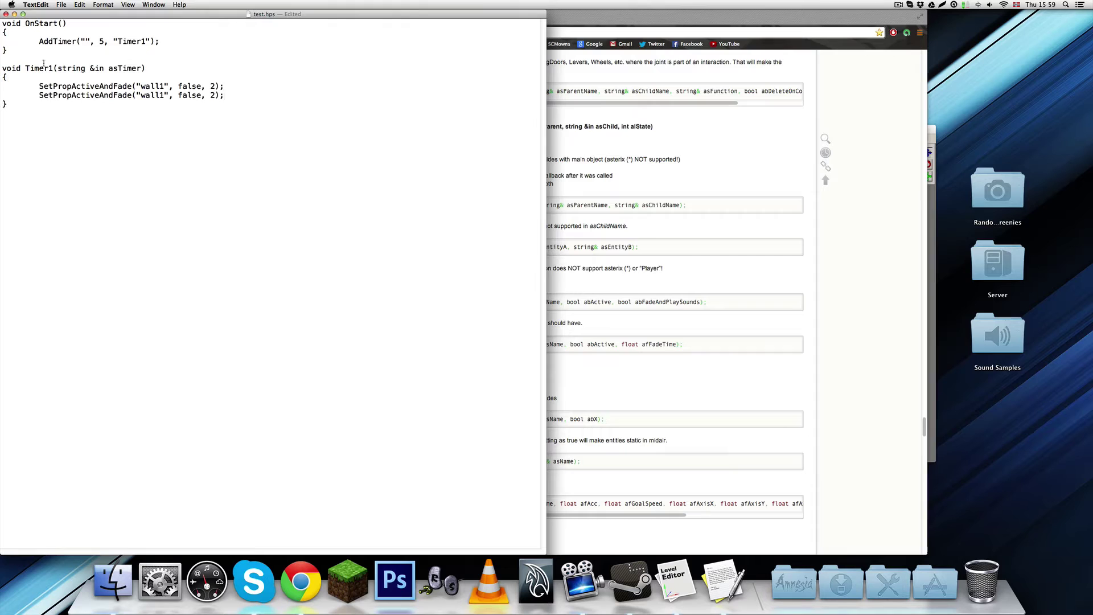
click(164, 95)
key(BackSpace)
text(2)
double_click(183, 95)
text(true)
Step: Switch to the Level Editor and place a mansionbase door_way wall, rotated -90 on Y, over the wall1 section
click(675, 578)
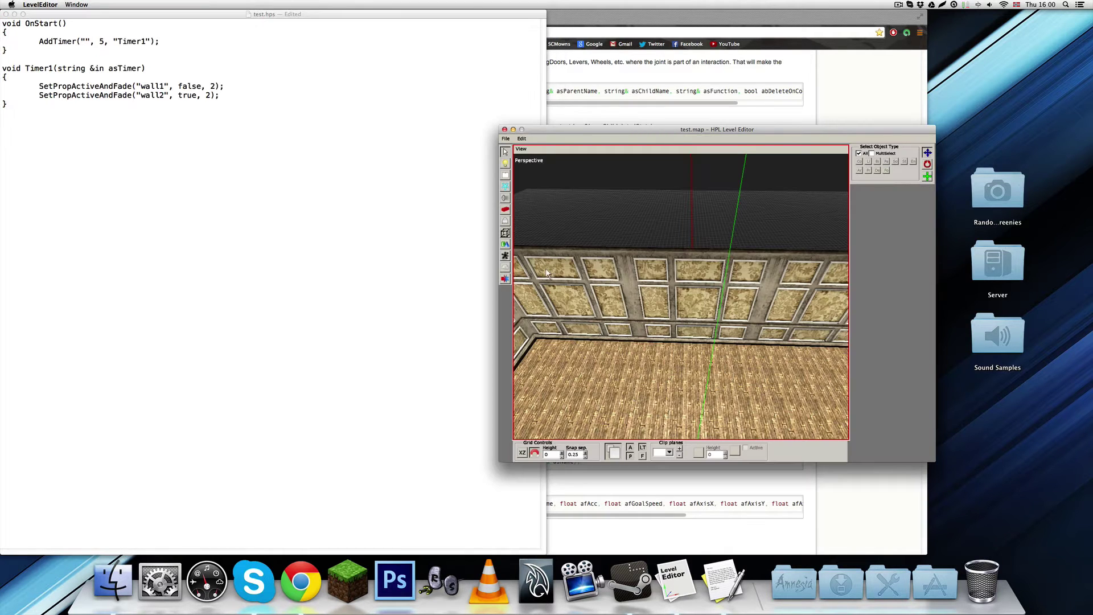
click(506, 222)
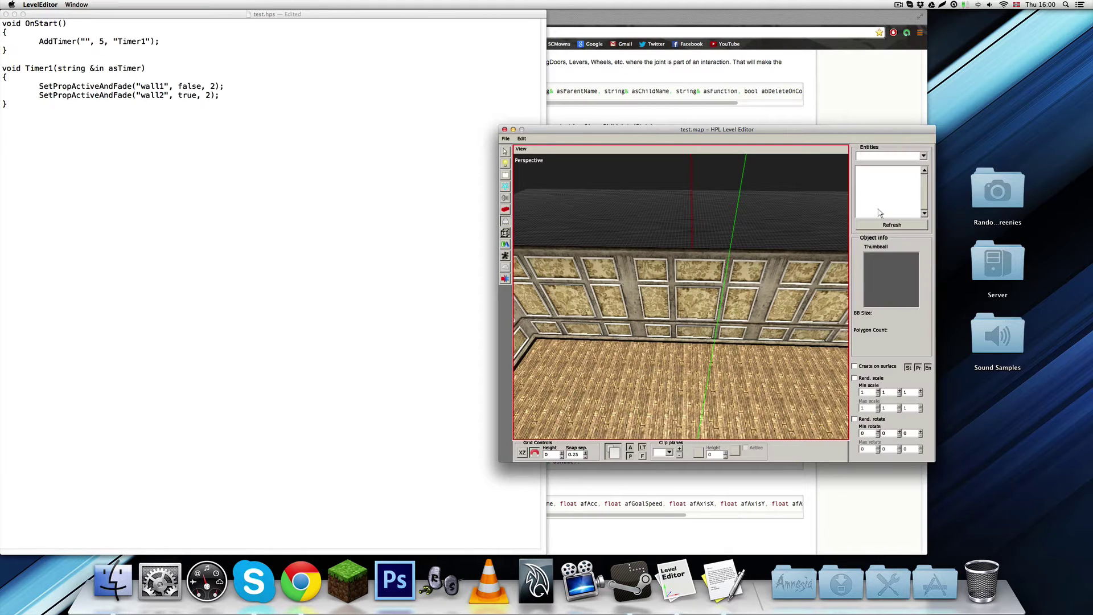
click(505, 209)
click(921, 157)
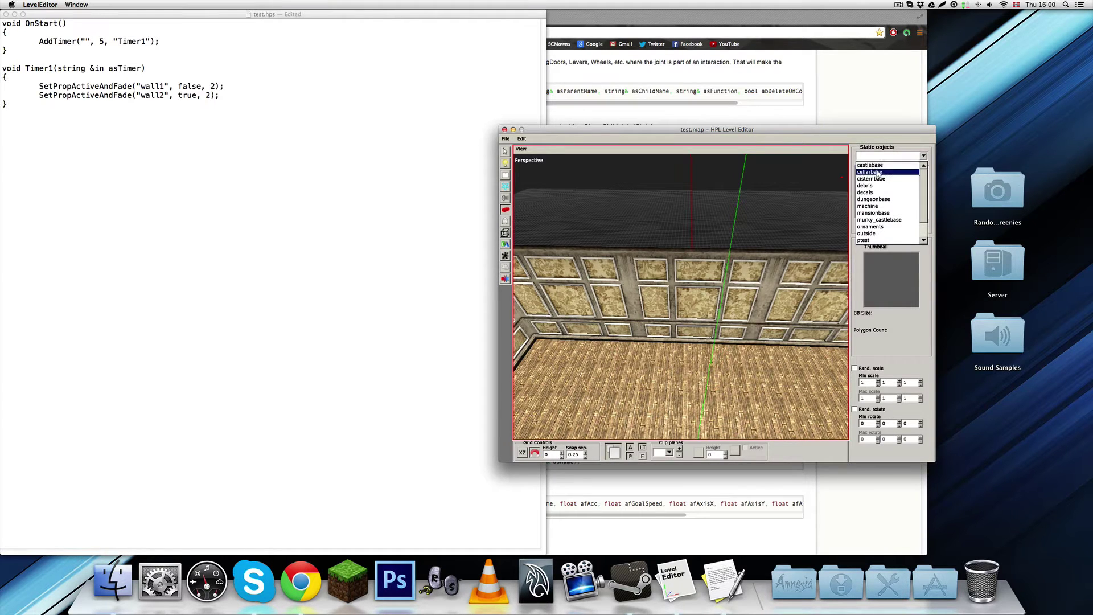
click(874, 213)
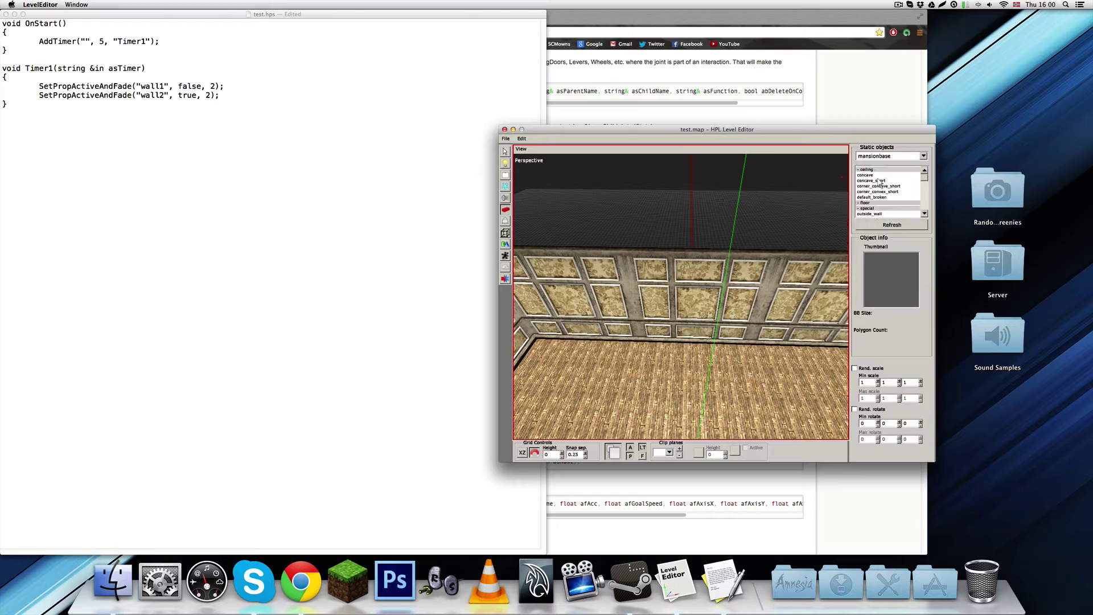
scroll(878, 201, down, 5)
scroll(878, 201, down, 5)
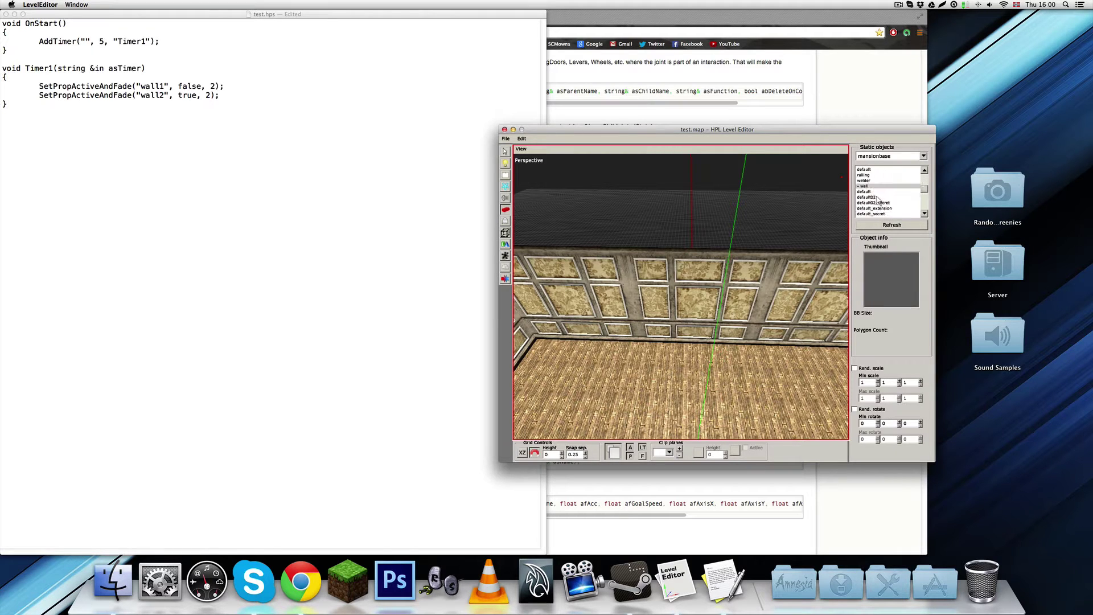
click(877, 197)
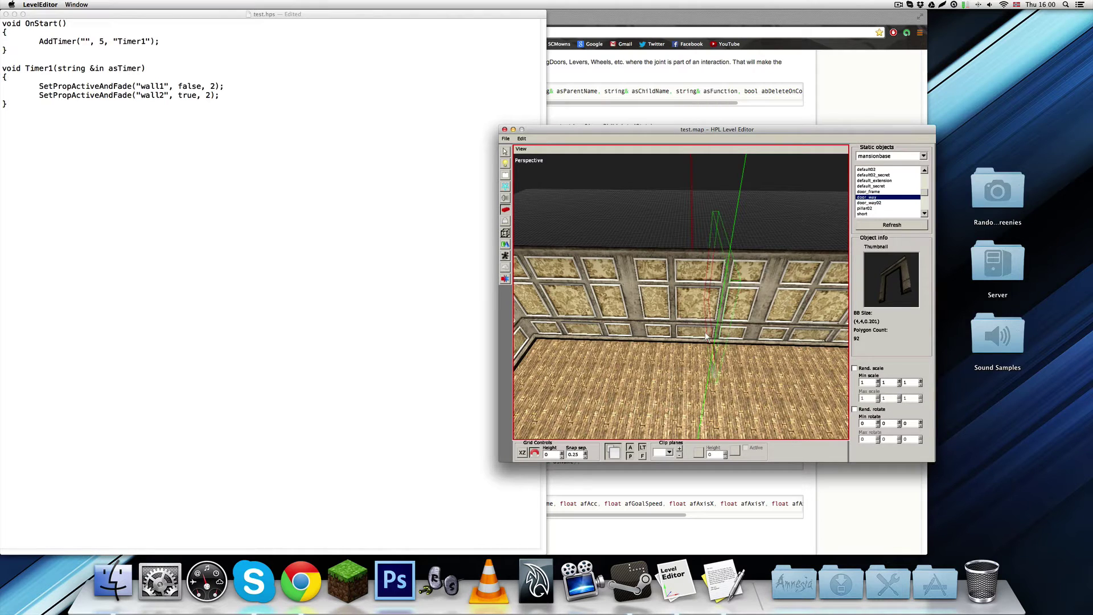
drag(709, 340, 705, 338)
shift+scroll(704, 338, down, 2)
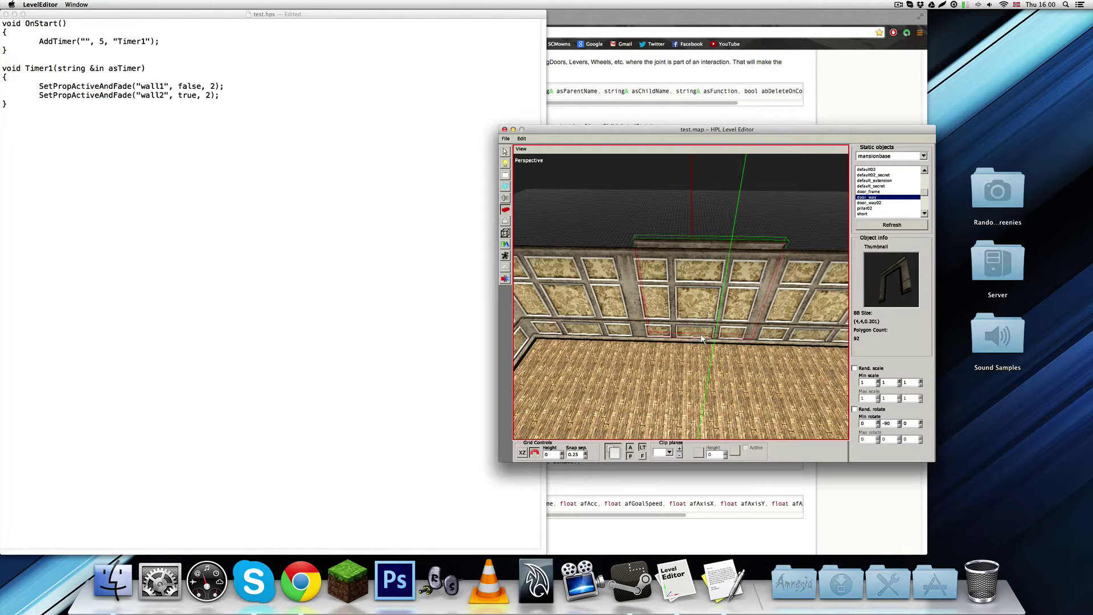
click(693, 344)
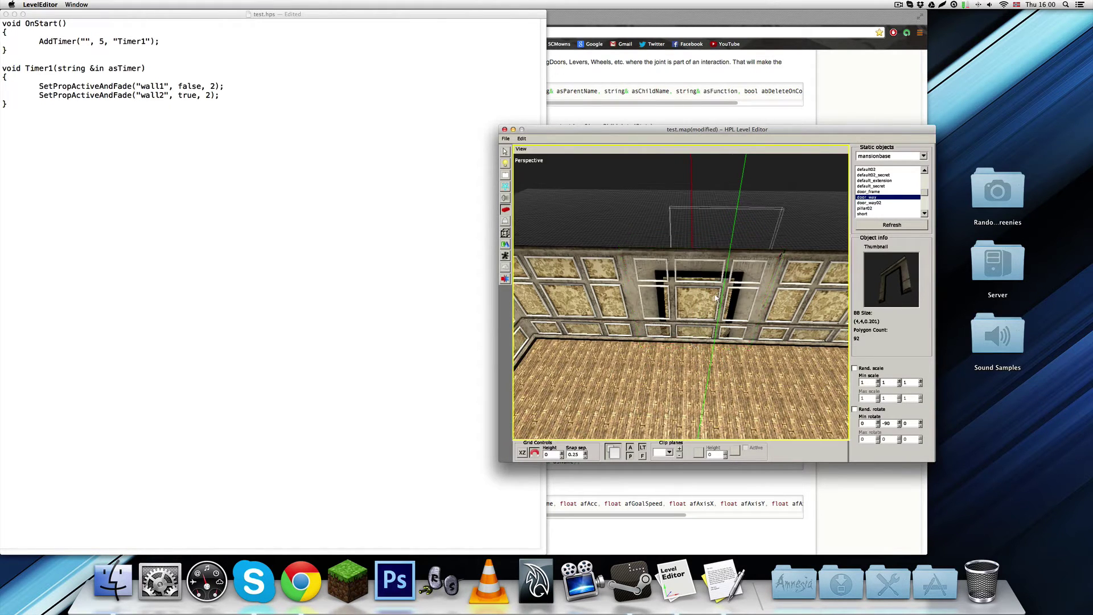
Step: Rename the newly placed doorway wall section to wall2 and save the map
alt+drag(693, 288, 644, 293)
scroll(692, 287, up, 5)
key(1)
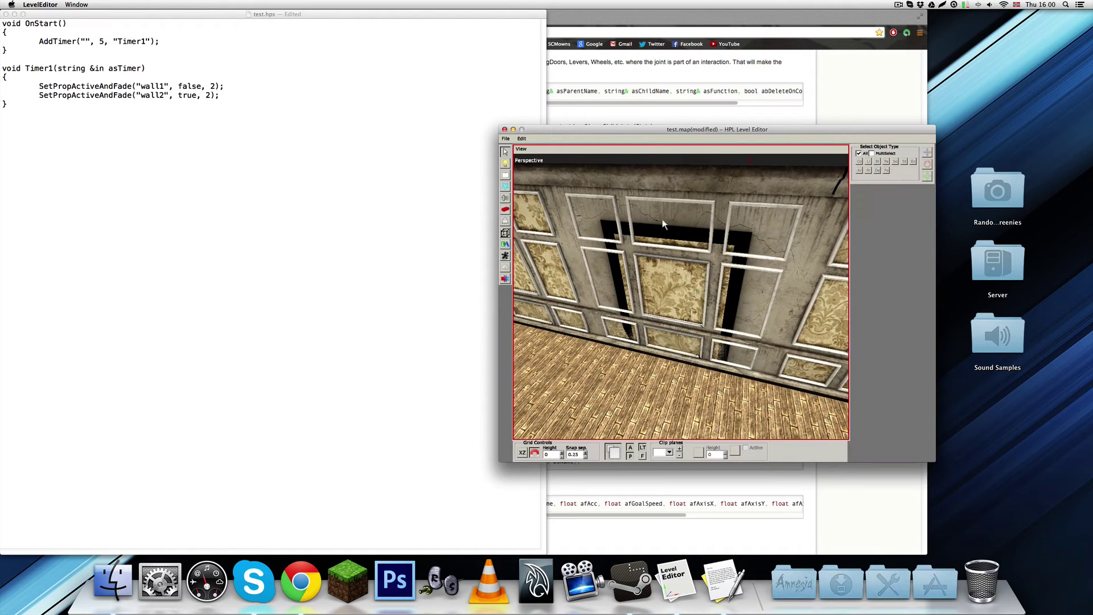
click(624, 217)
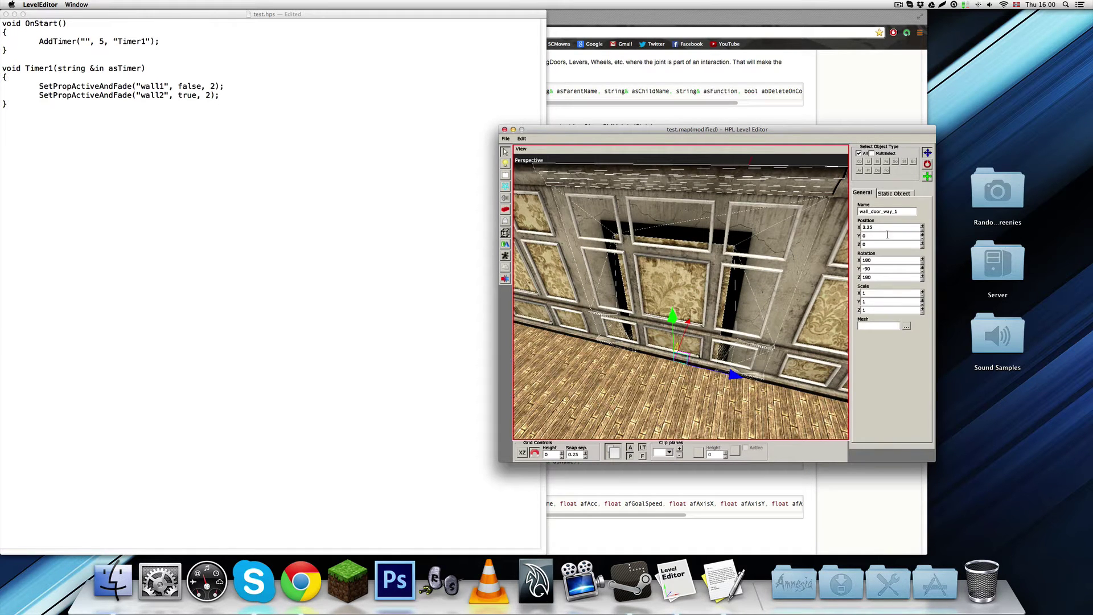
click(898, 193)
click(863, 194)
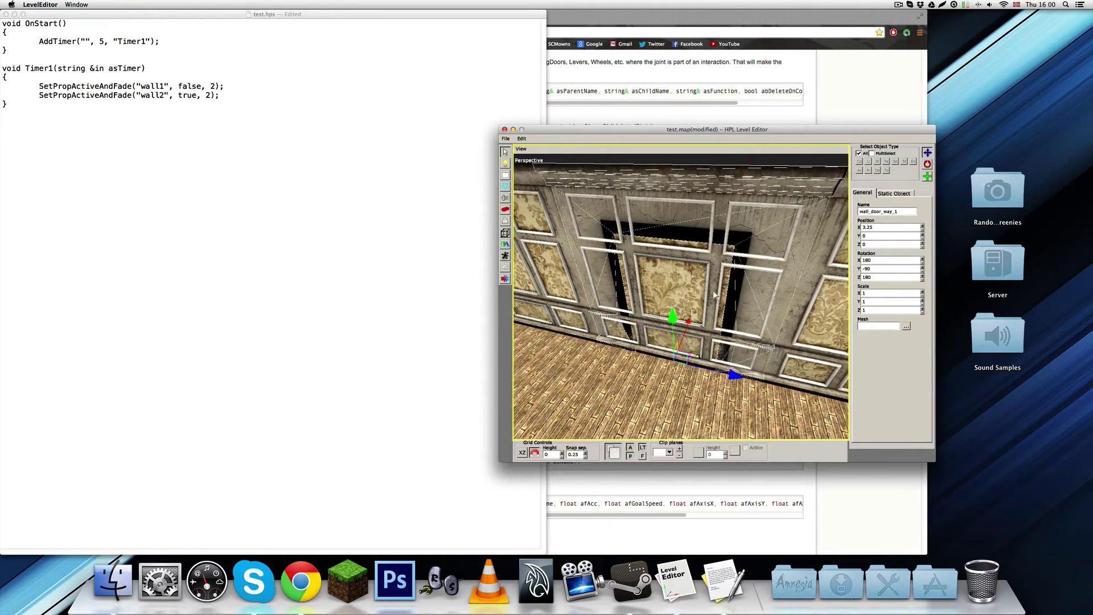
mouse_move(715, 295)
alt+mouse_down()
mouse_move(730, 317)
mouse_move(730, 286)
alt+mouse_up()
alt+drag(822, 214, 814, 235)
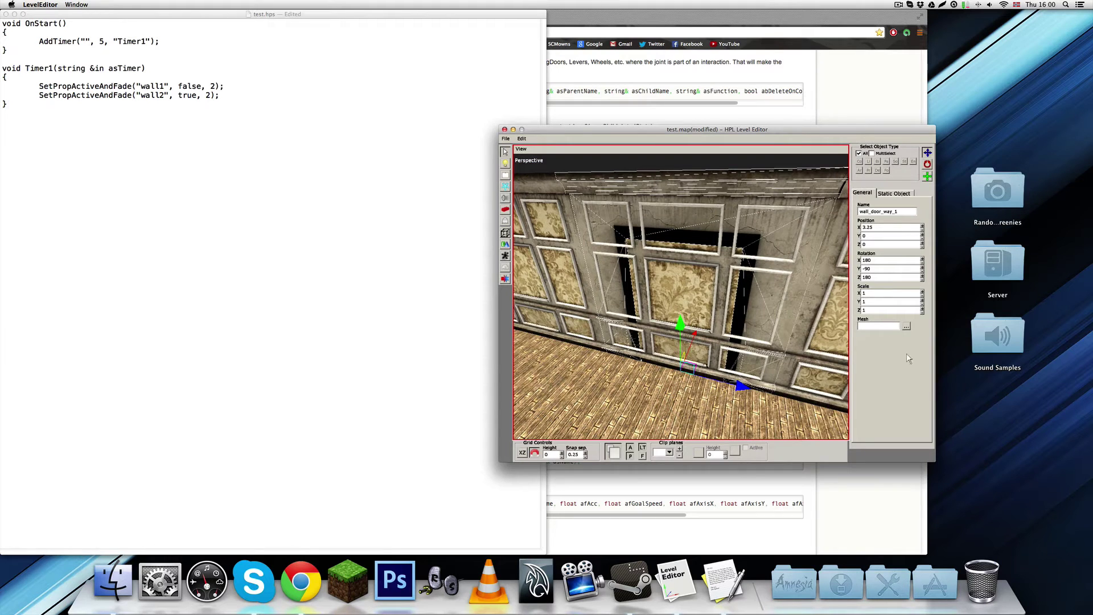
double_click(896, 212)
text(wall2)
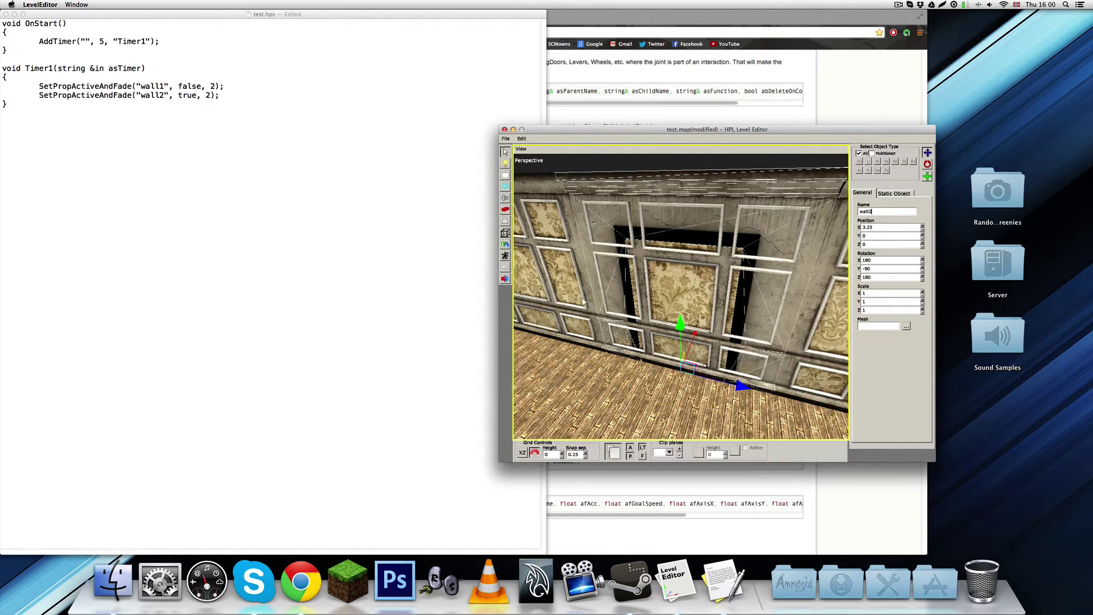
alt+drag(583, 300, 600, 303)
scroll(600, 303, down, 3)
click(645, 239)
key(super+s)
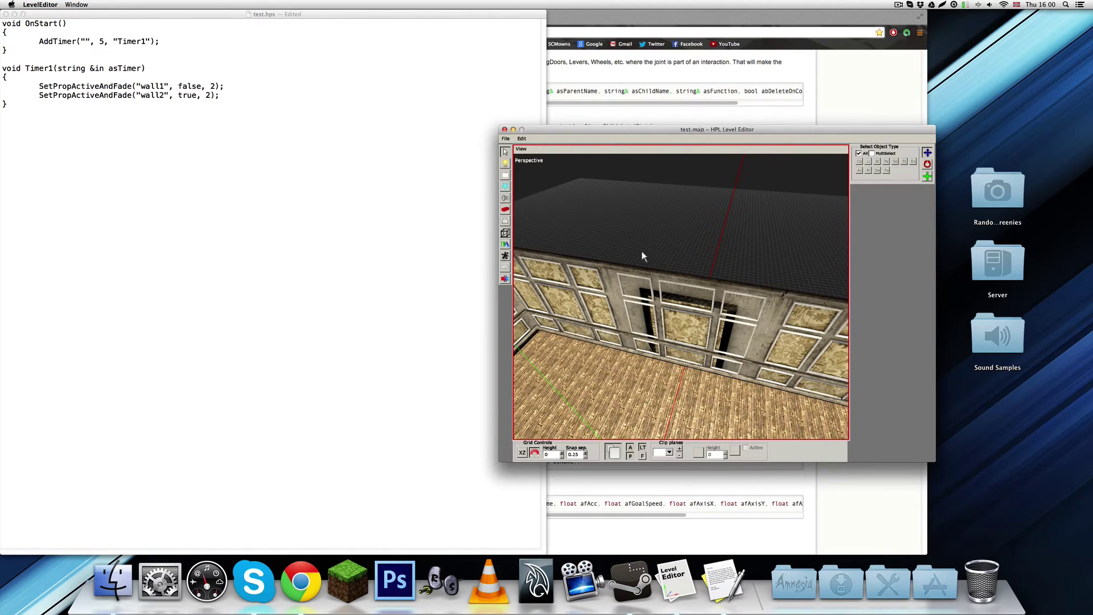
Step: Switch to the Model Editor by launching it from the Amnesia folder
alt+drag(673, 329, 701, 314)
scroll(696, 309, up, 4)
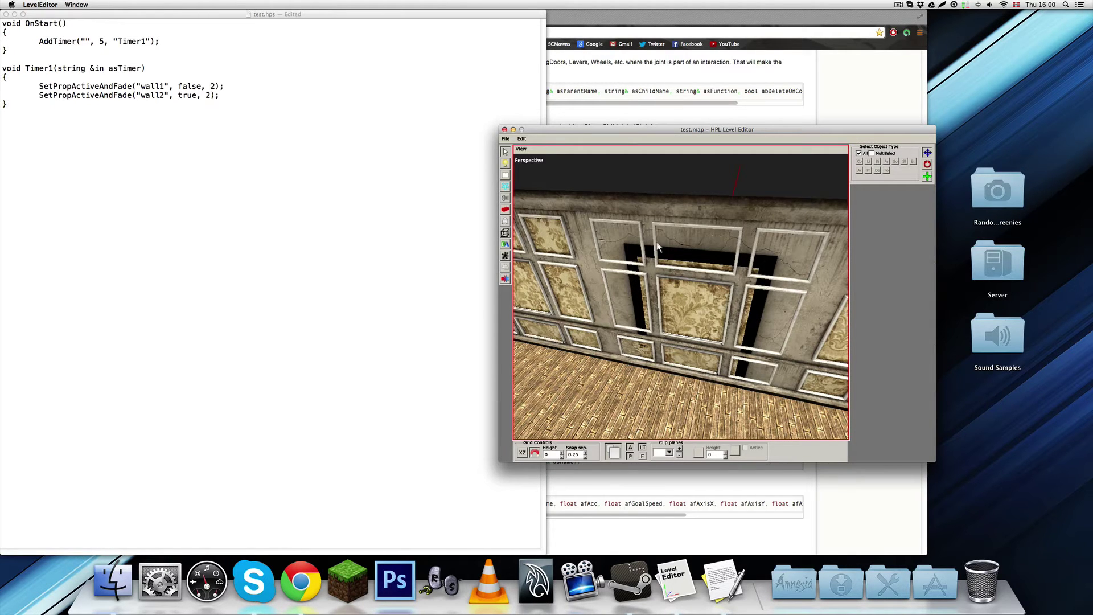
click(789, 561)
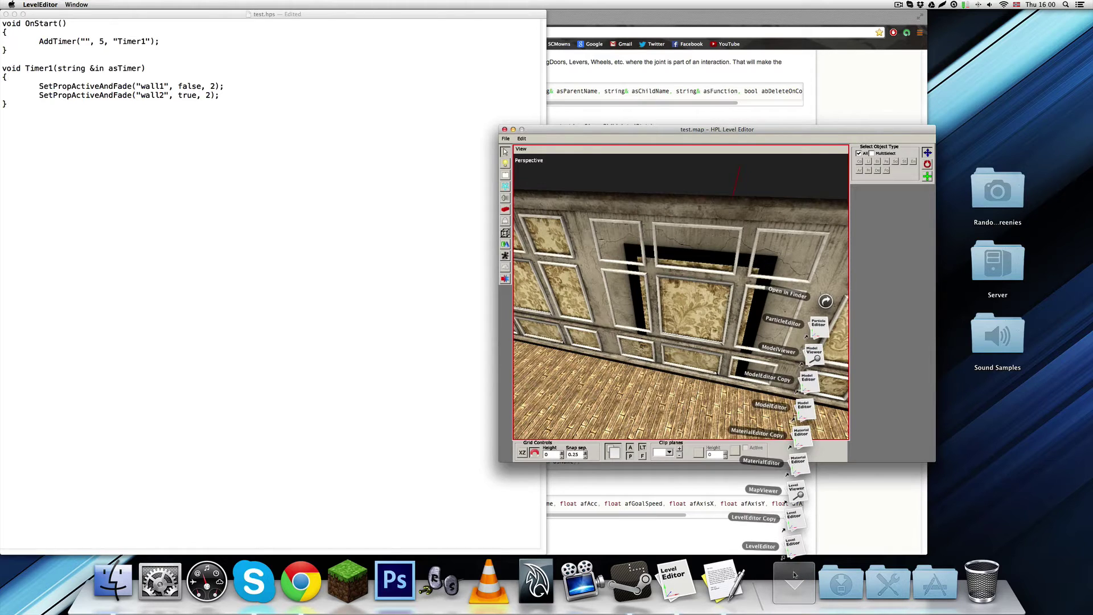
click(805, 406)
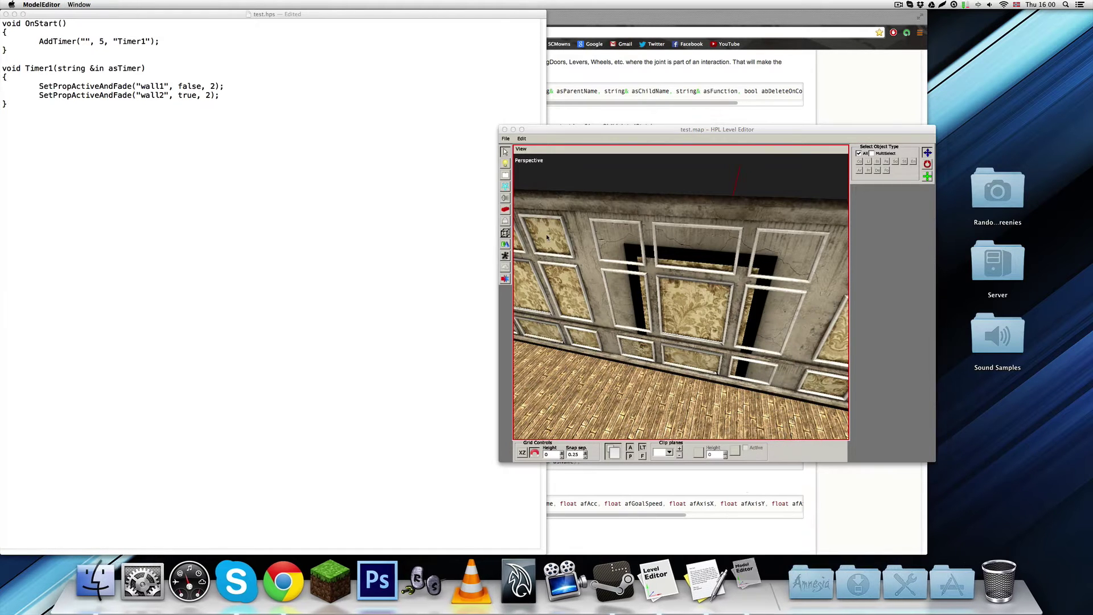
click(489, 219)
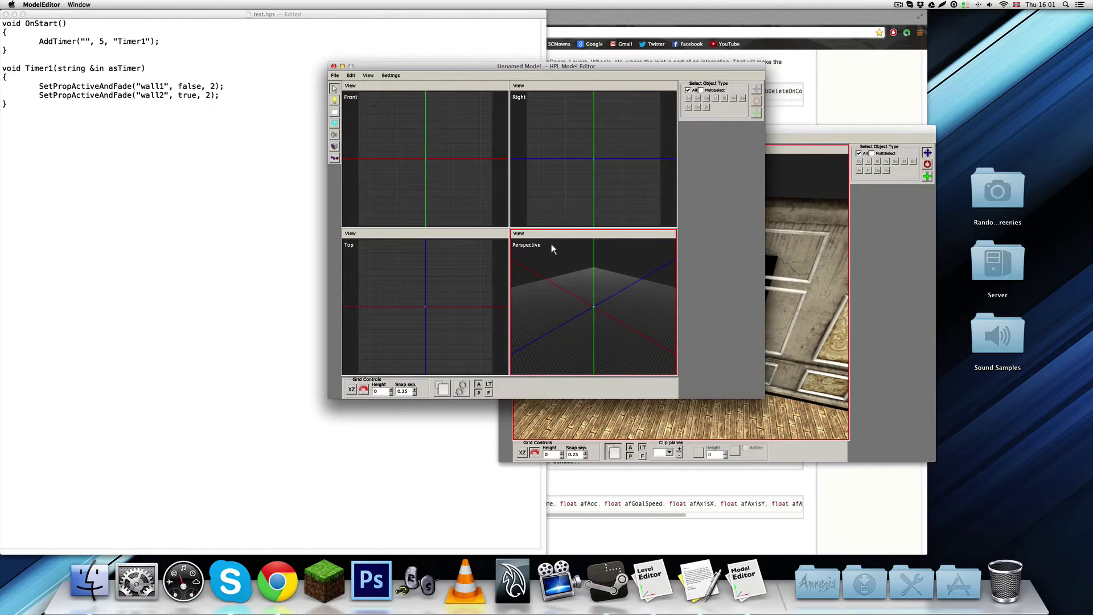
Step: Import the mesh default.dae from the wall folder of the mansionbase static objects
click(335, 76)
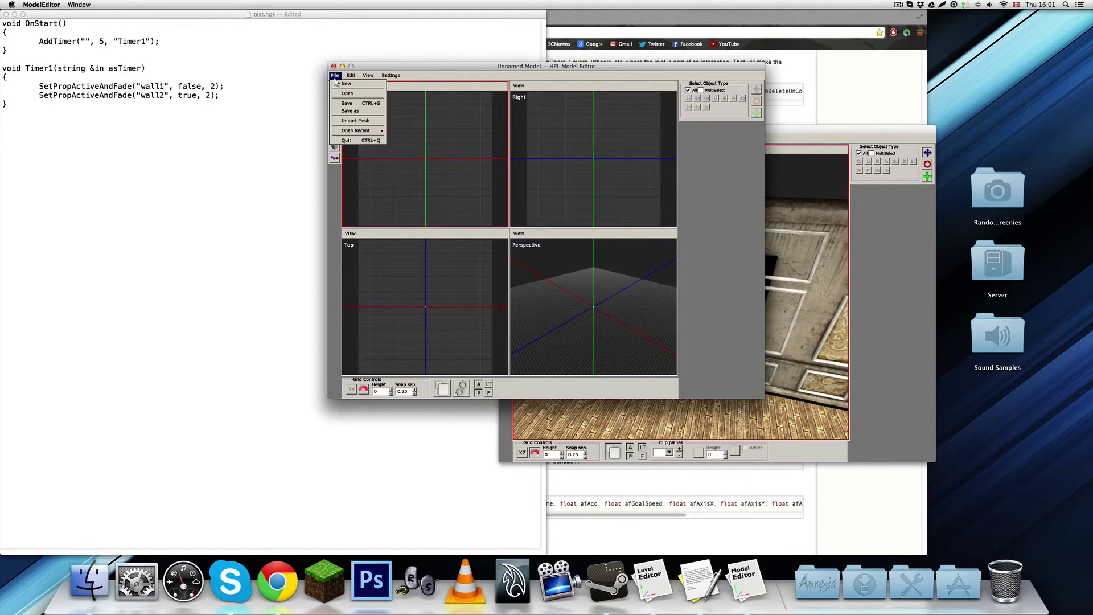
click(339, 122)
click(609, 160)
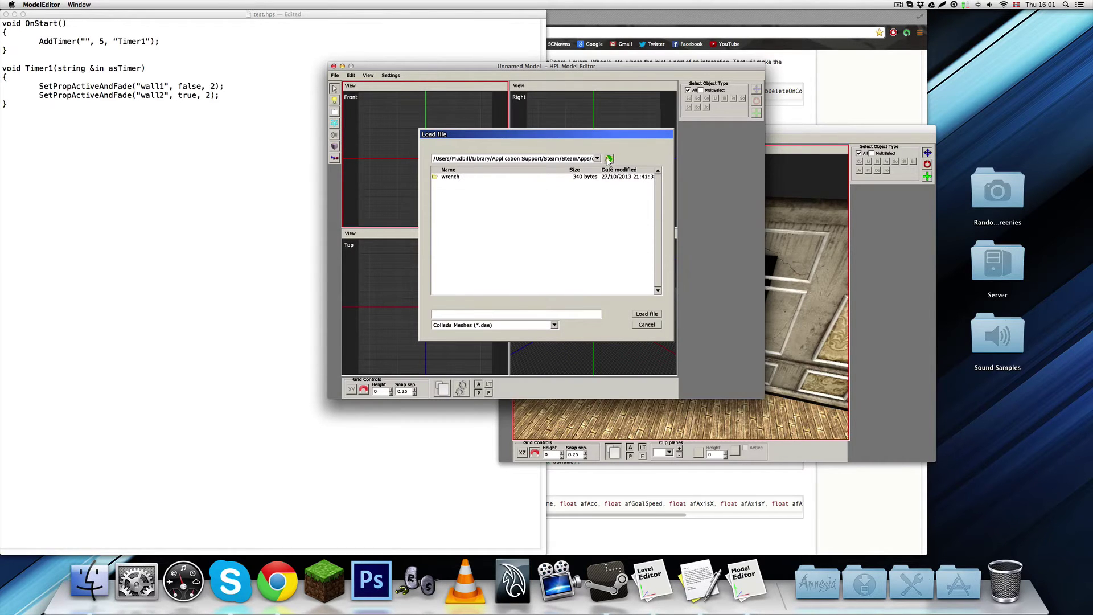
click(609, 160)
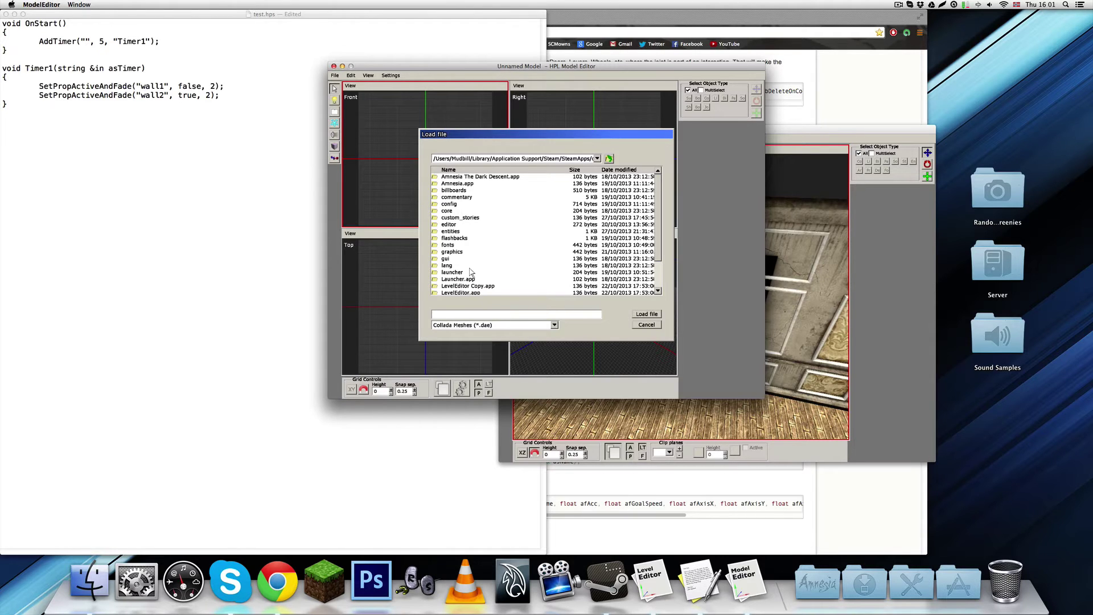
scroll(471, 273, down, 5)
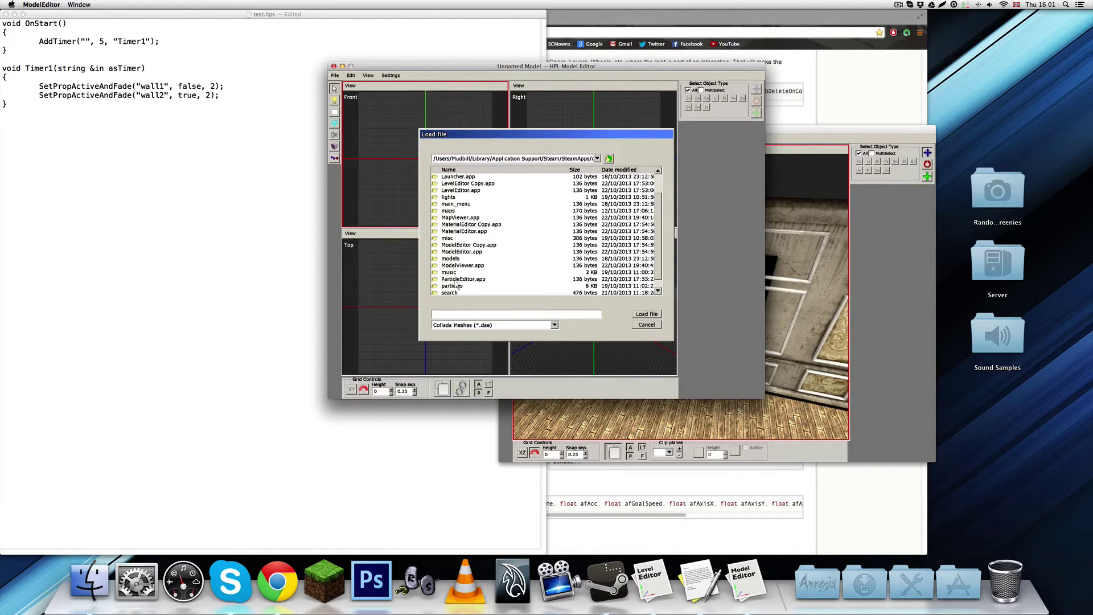
scroll(468, 232, down, 2)
double_click(457, 279)
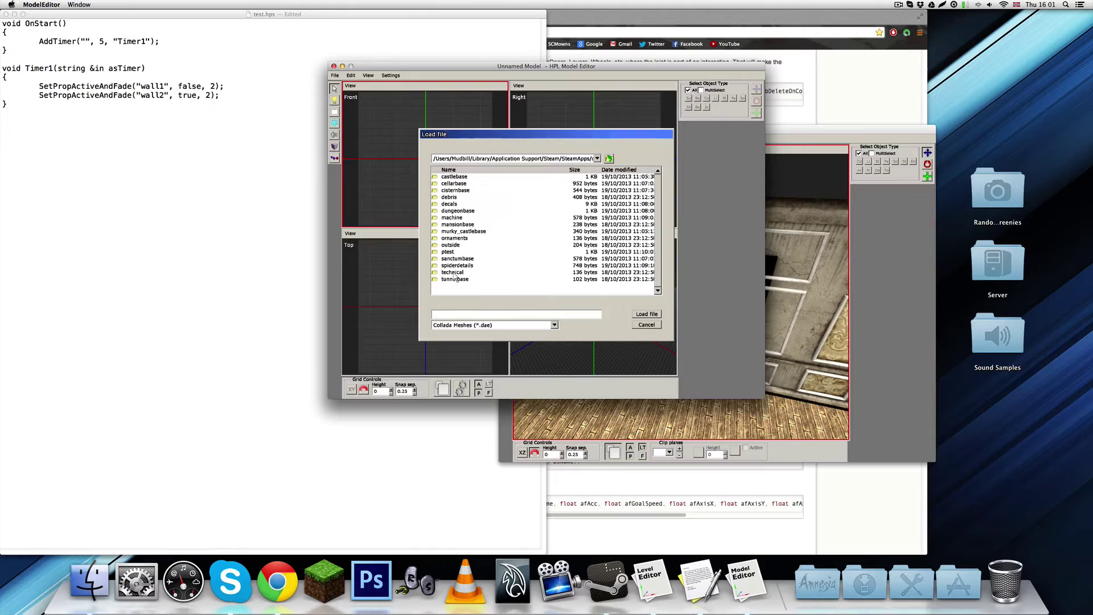
double_click(459, 225)
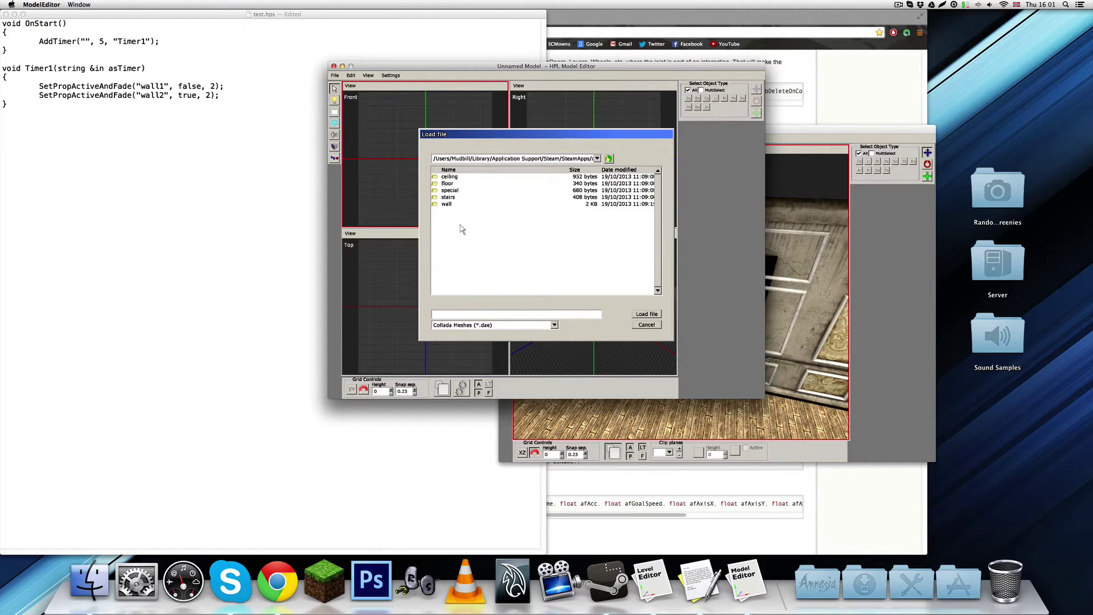
double_click(456, 204)
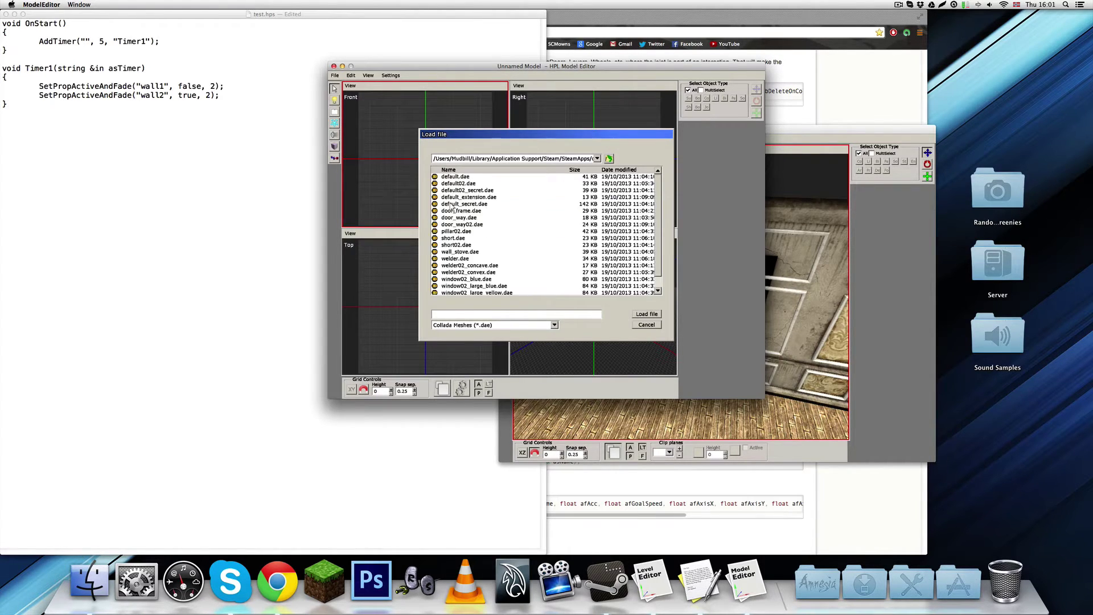
click(468, 177)
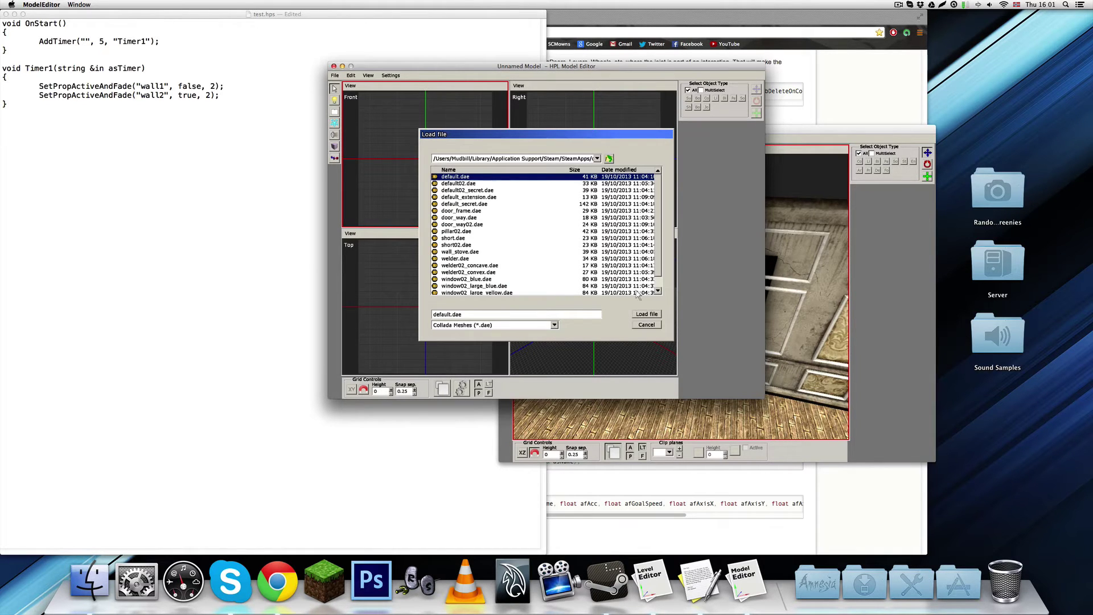
click(647, 314)
Step: Add a box body shape in front of the wall mesh at about X -0.86, Z 1.09 and select it
scroll(614, 308, up, 5)
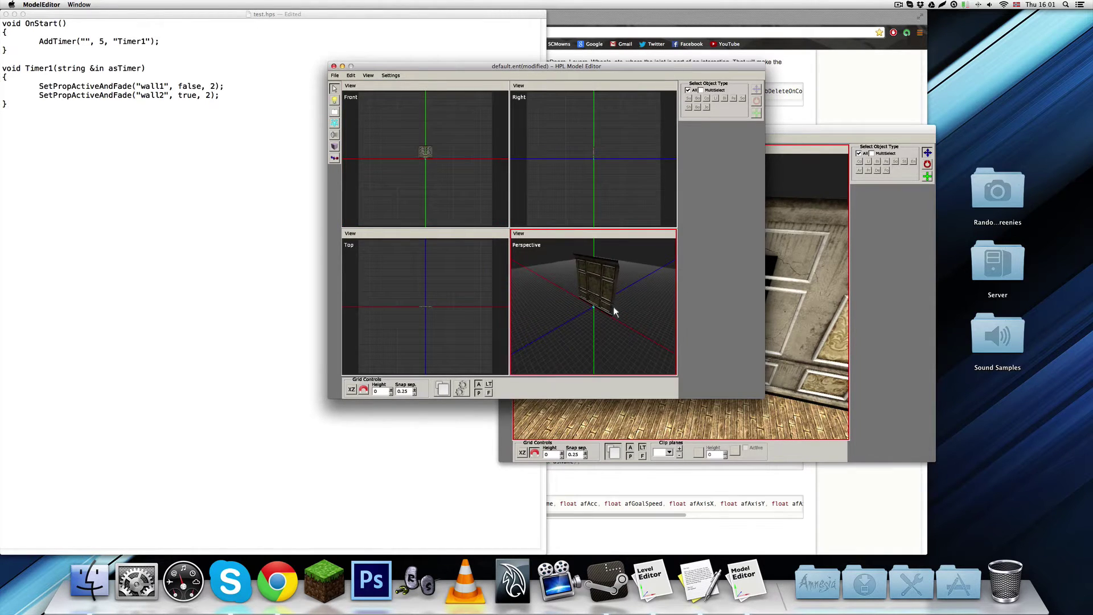
key(space)
middle_drag(566, 251, 548, 323)
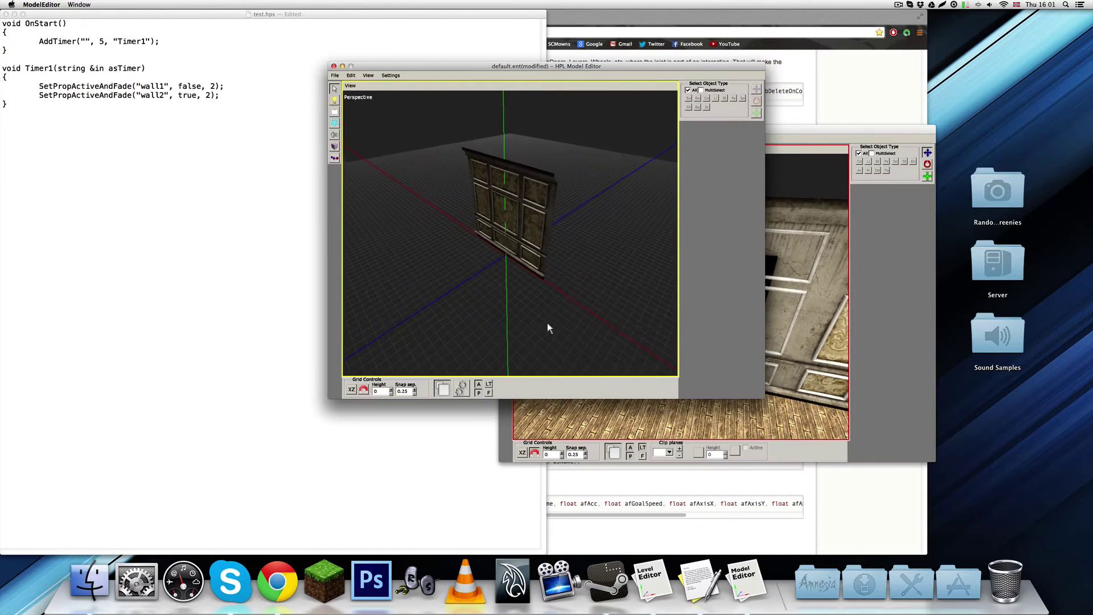
alt+drag(510, 270, 544, 226)
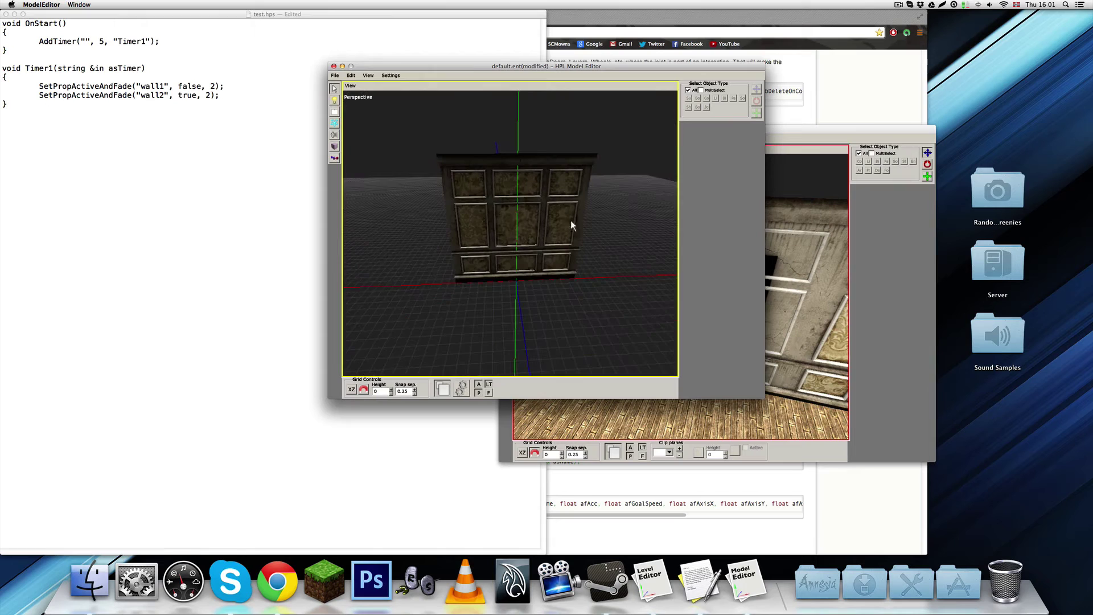
middle_drag(571, 225, 546, 242)
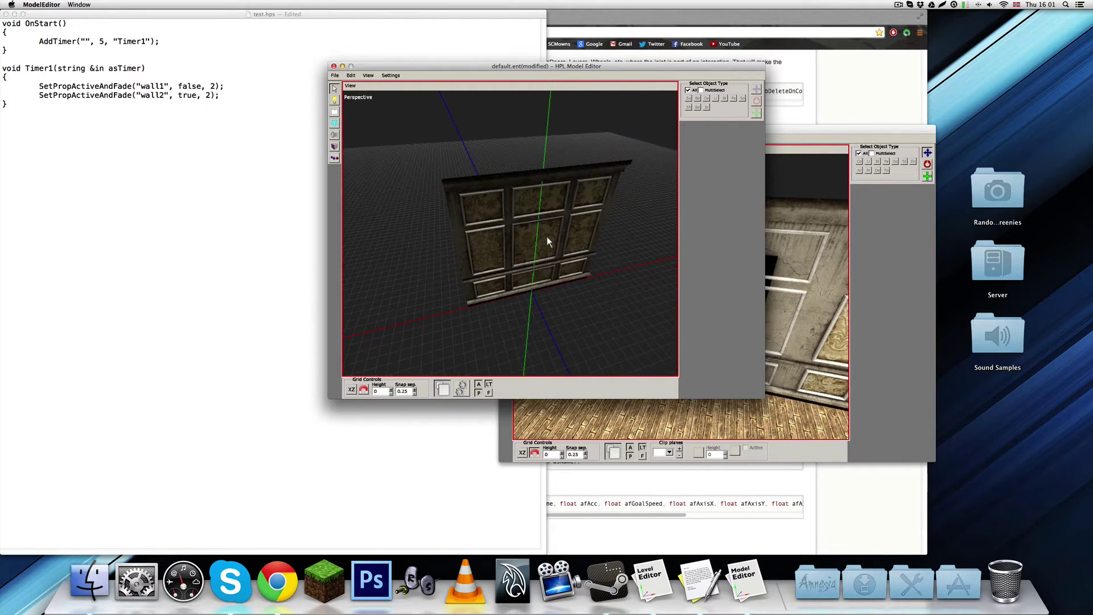
click(334, 147)
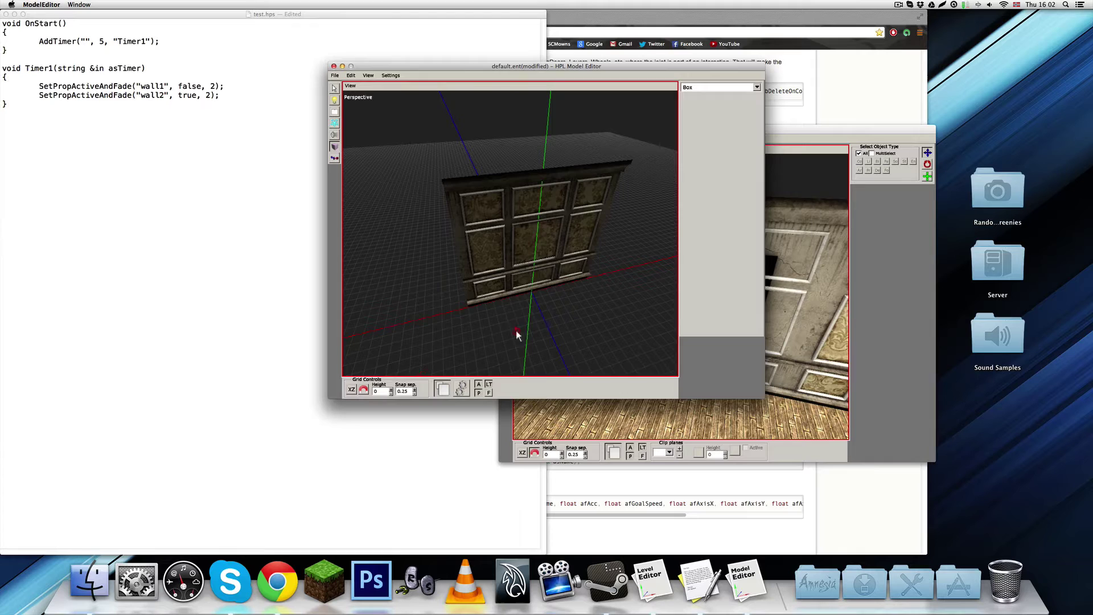
click(516, 331)
alt+drag(541, 313, 512, 319)
key(1)
click(511, 320)
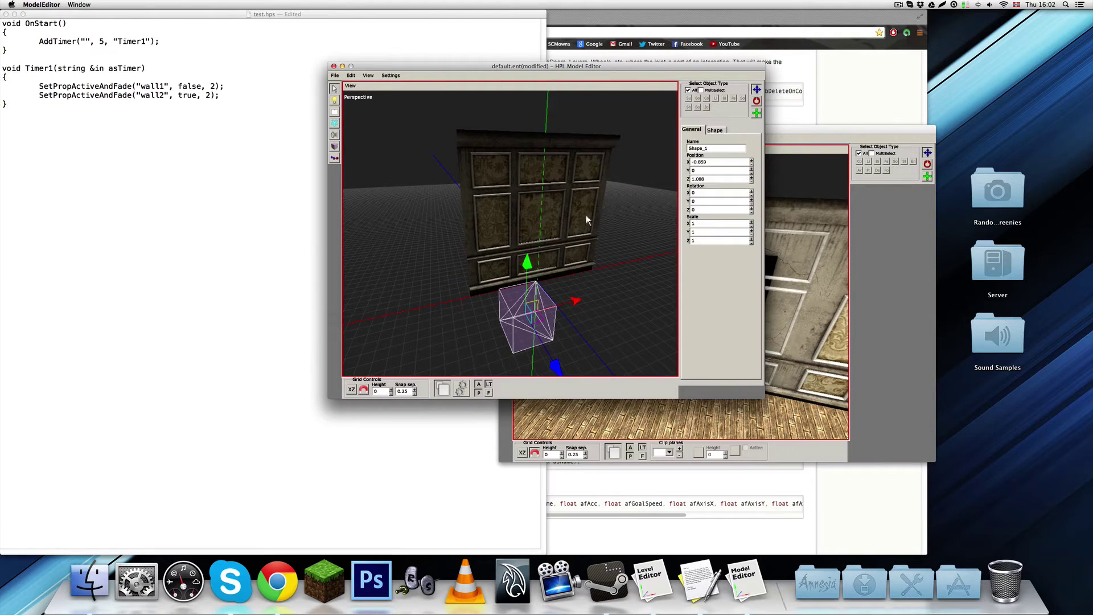
Step: Set the box shape's X and Z position to 0 and keep the shape selected
double_click(693, 162)
text(0)
double_click(700, 179)
text(0)
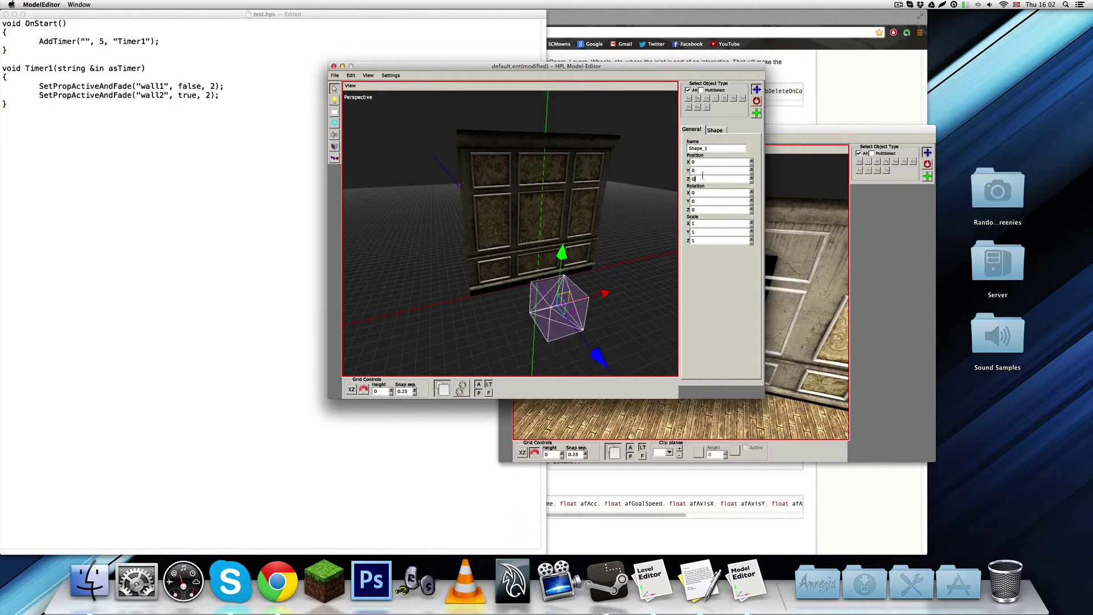
click(616, 322)
click(548, 302)
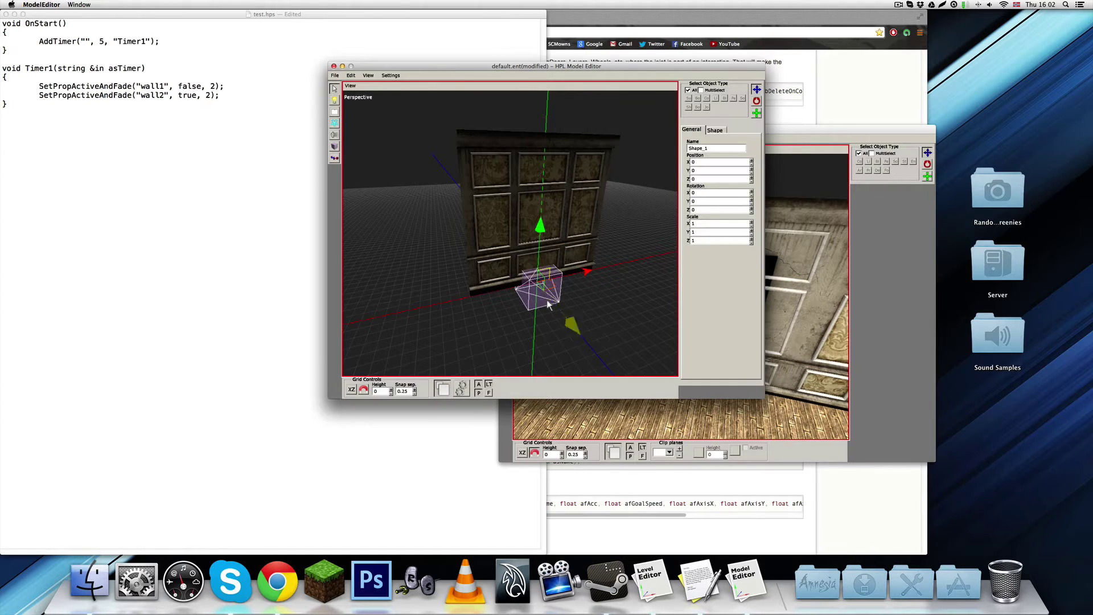
Step: Scale the box shape to 4 × 4 × 0.25 and raise it to Y 2 so it covers the wall mesh
alt+drag(497, 293, 575, 273)
alt+drag(543, 312, 502, 316)
key(e)
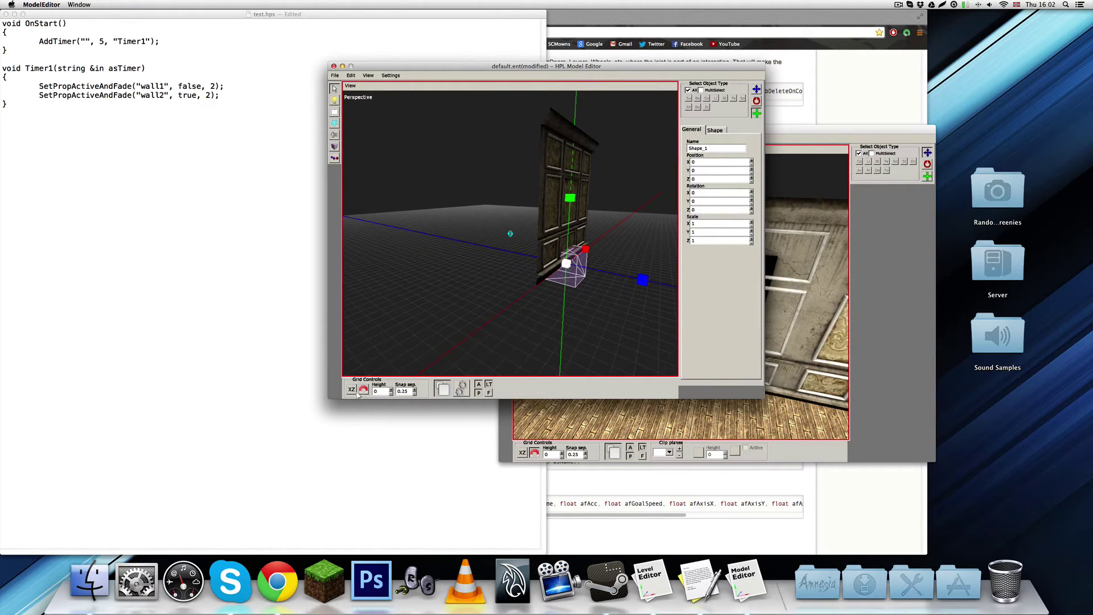
drag(619, 275, 562, 226)
key(e)
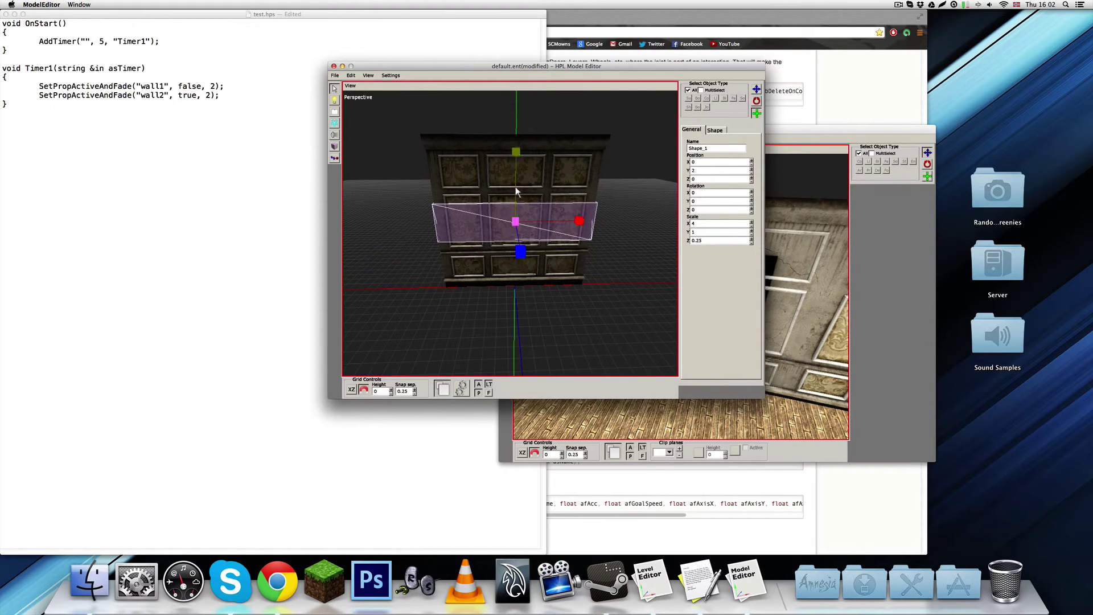
drag(515, 152, 543, 223)
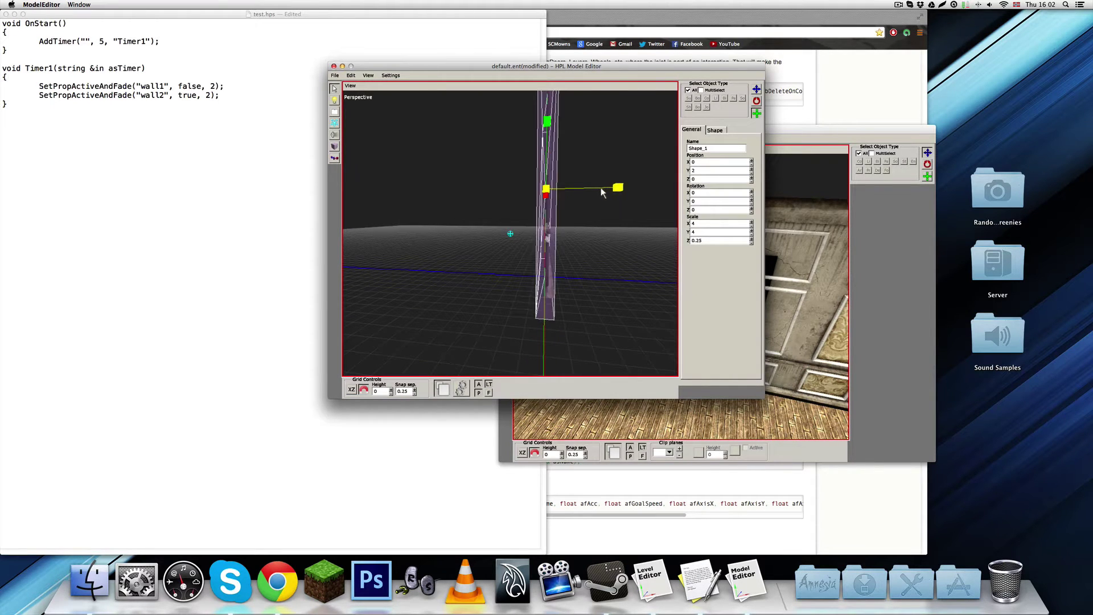
alt+drag(600, 187, 510, 284)
click(553, 248)
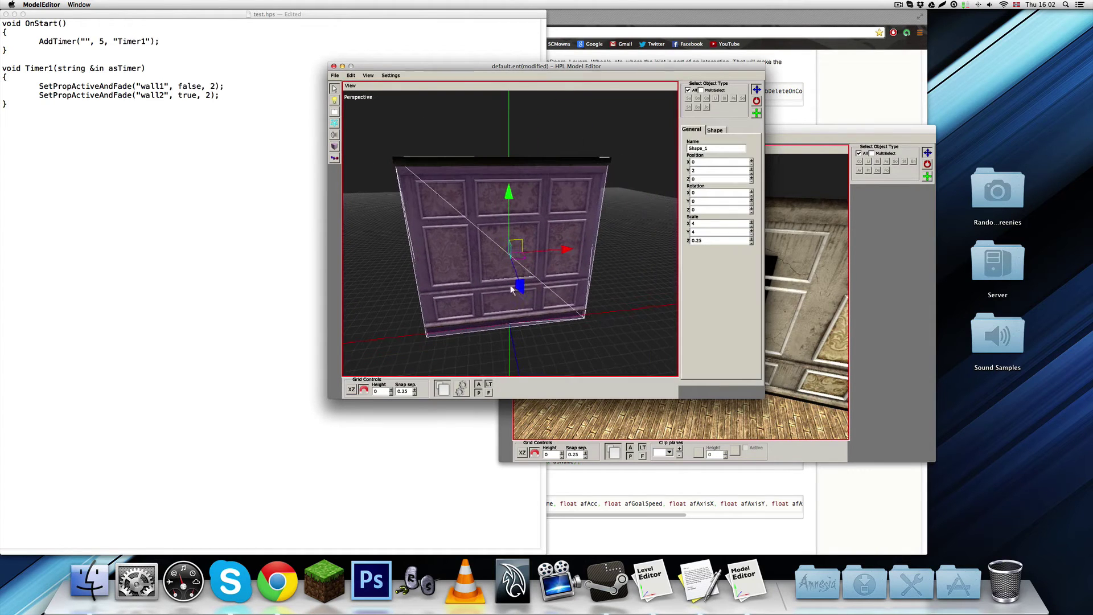
Step: Create a body from the box shape with Wood material, with gravity and Pushed by character gravity turned off
click(714, 130)
click(712, 154)
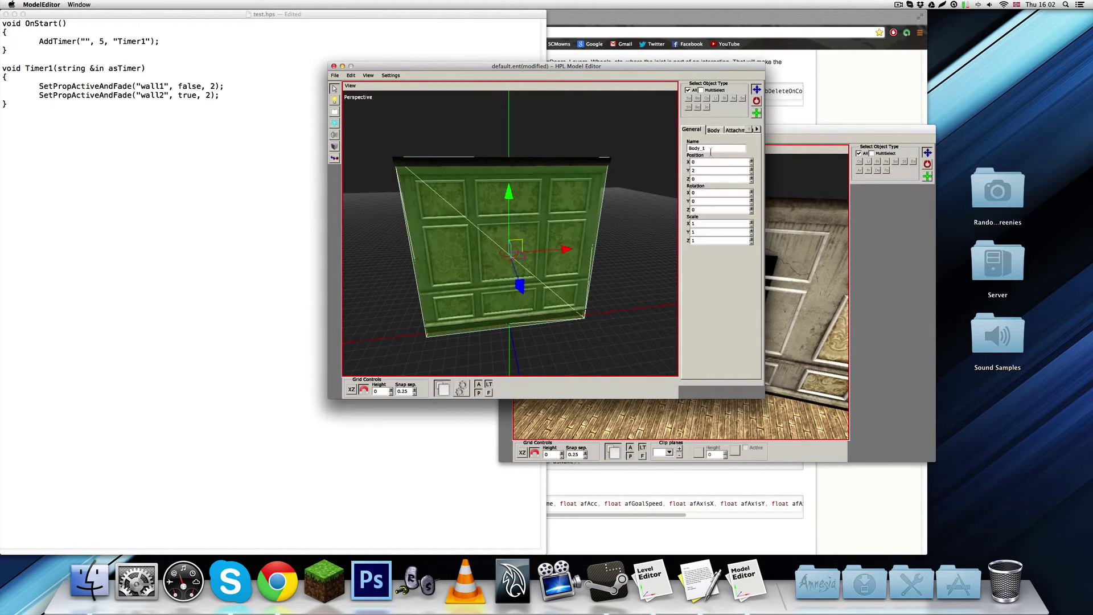
click(714, 130)
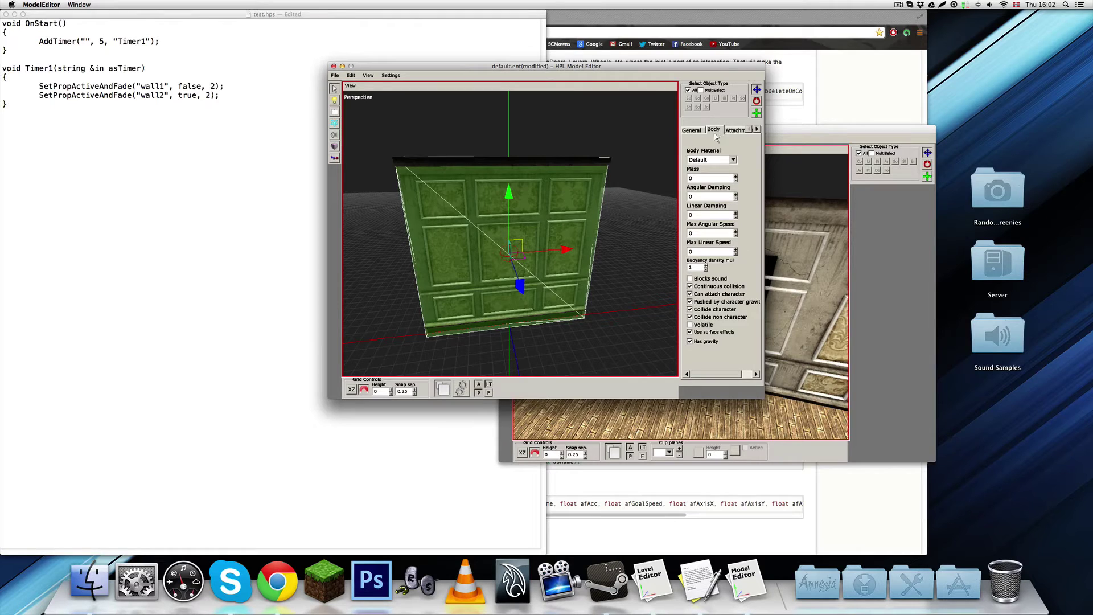
click(734, 160)
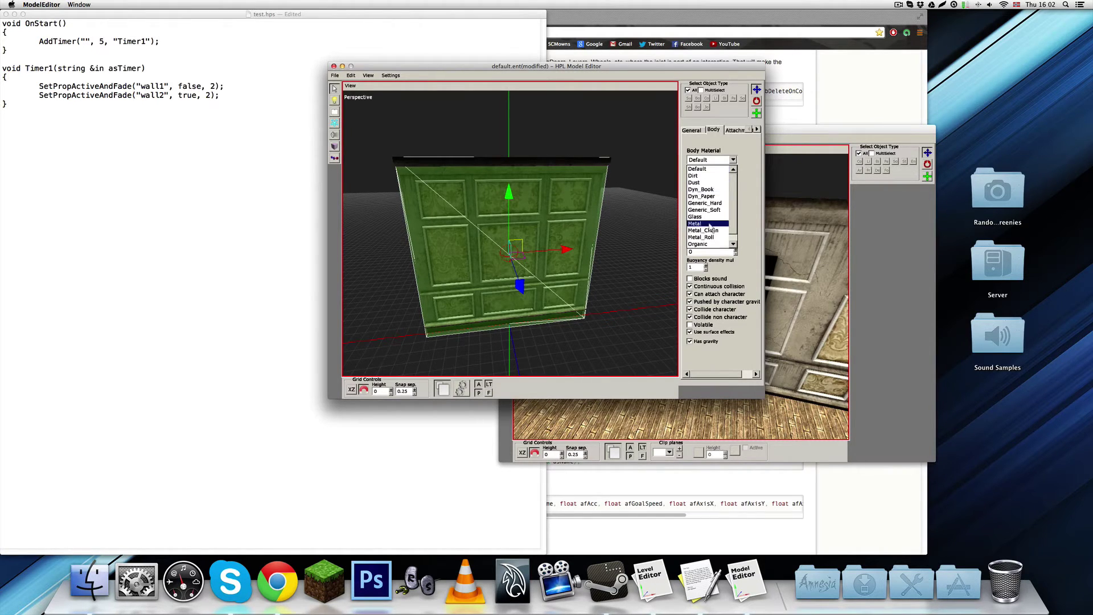
scroll(715, 228, down, 2)
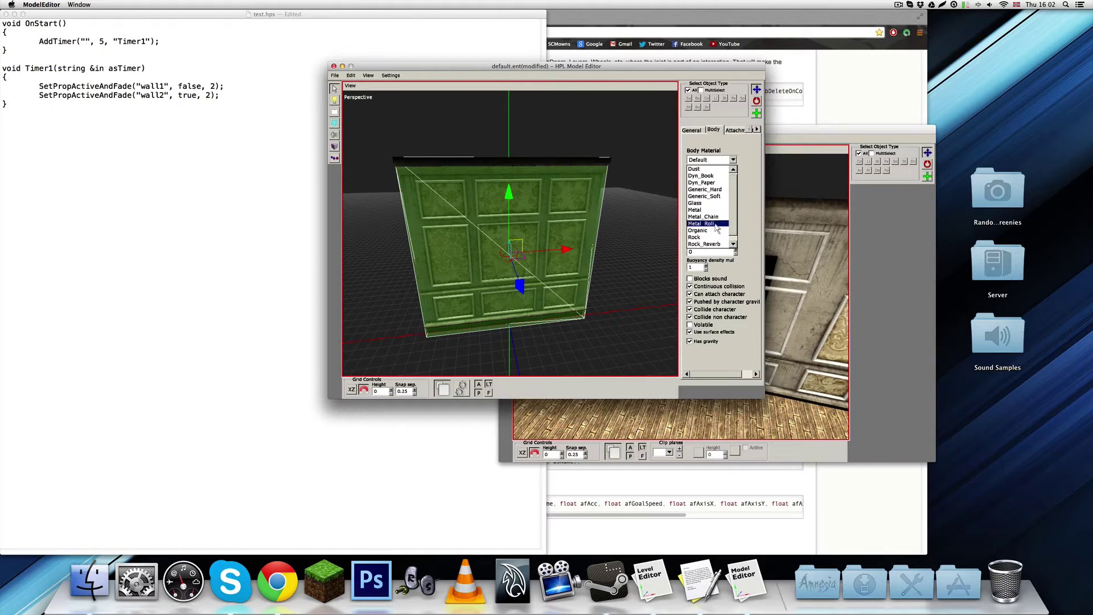
scroll(717, 228, down, 8)
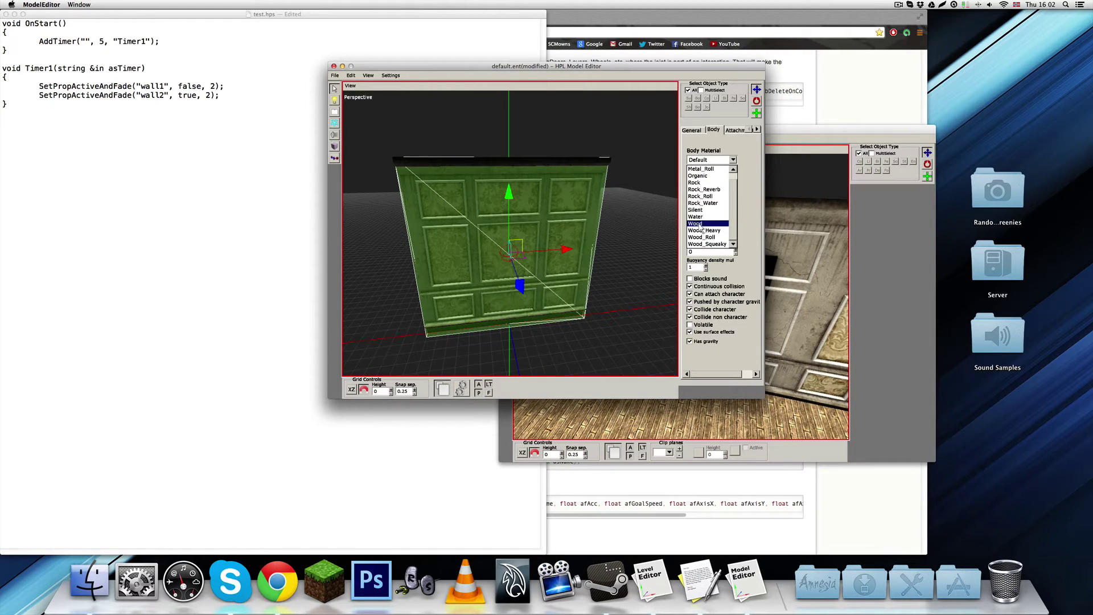
click(702, 224)
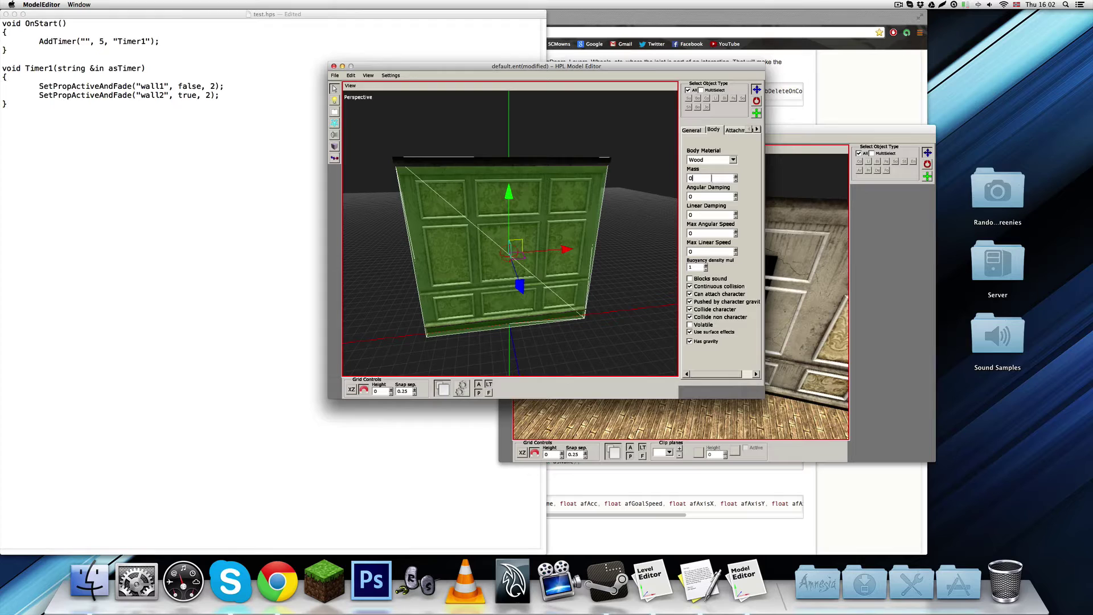
double_click(711, 178)
click(690, 341)
Step: Set the model's user defined variables to type Object with subtype Static
click(391, 75)
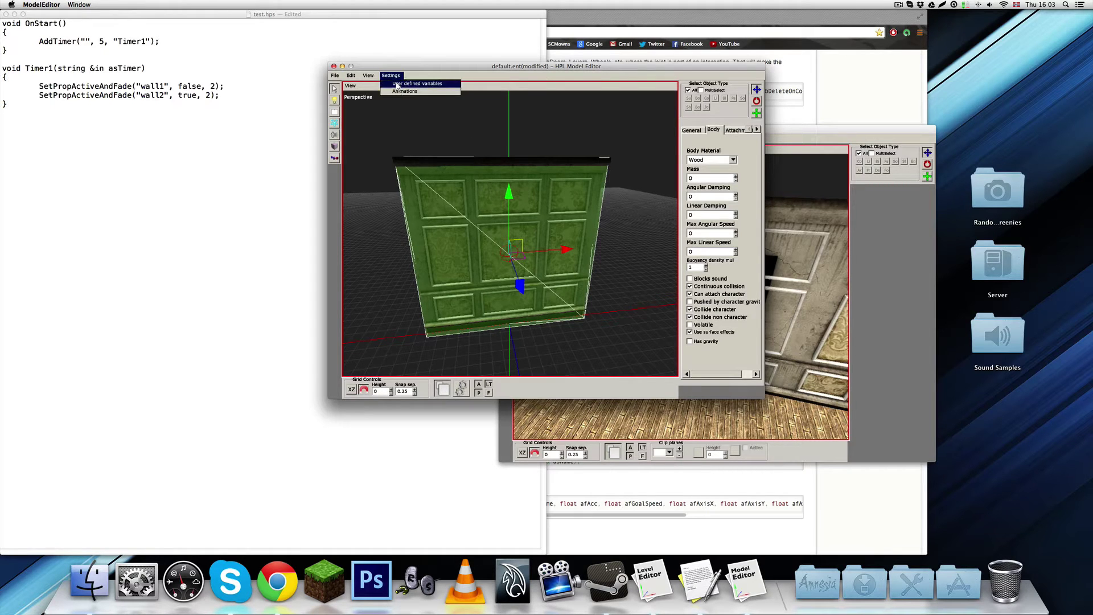
click(397, 84)
click(488, 146)
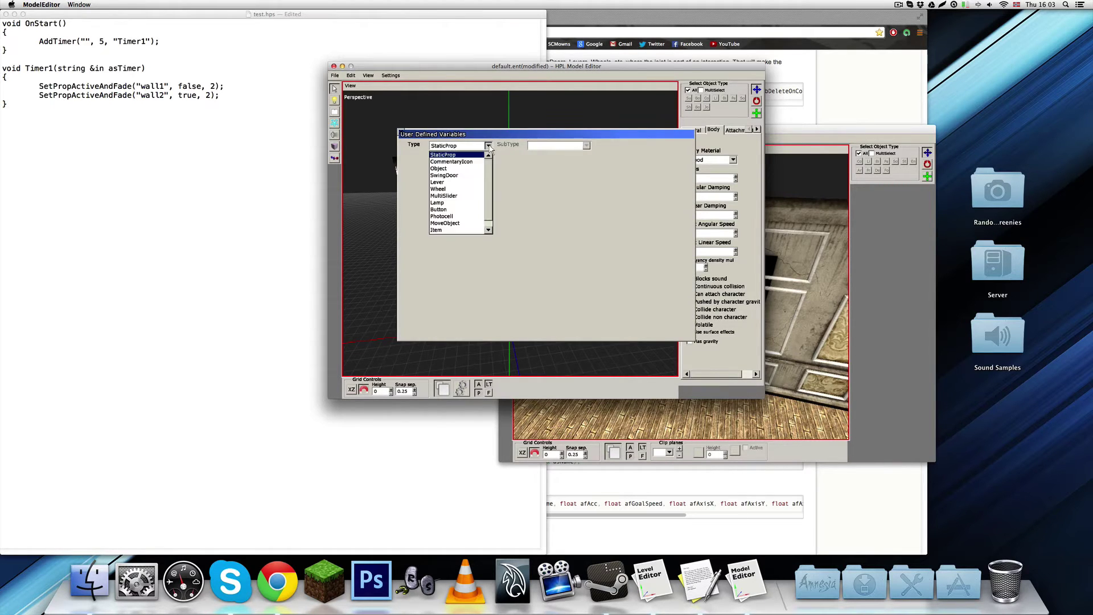
click(442, 170)
click(587, 145)
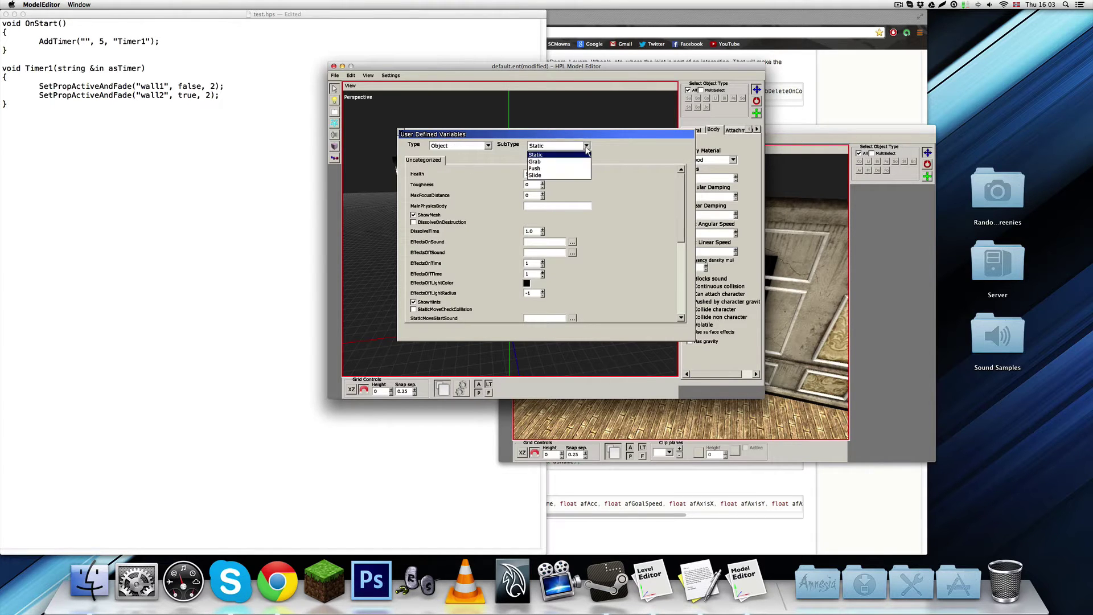
click(587, 147)
click(403, 134)
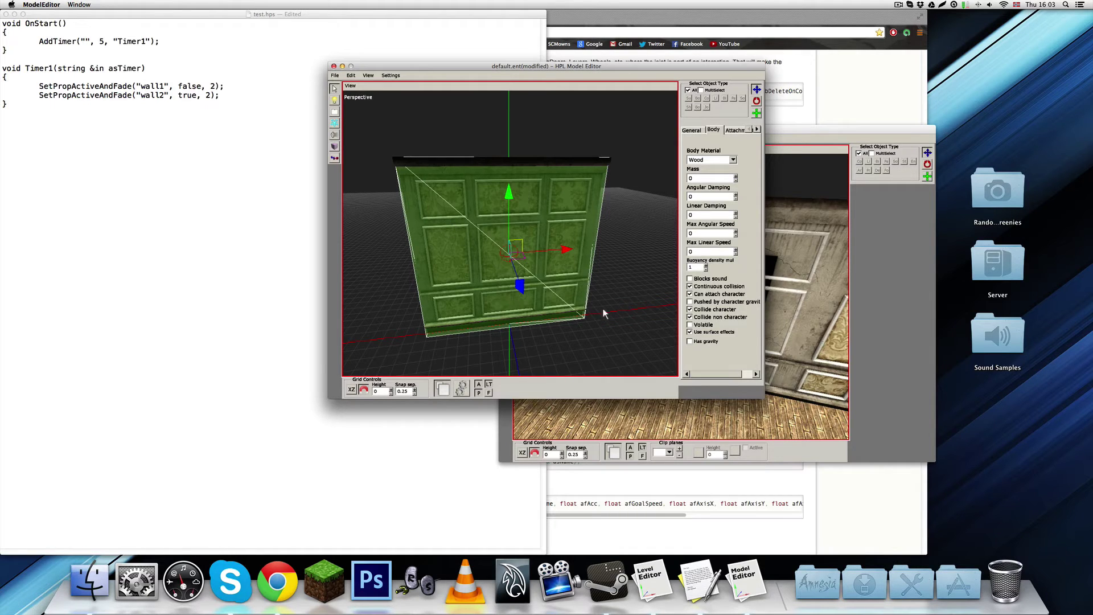
click(389, 75)
click(390, 87)
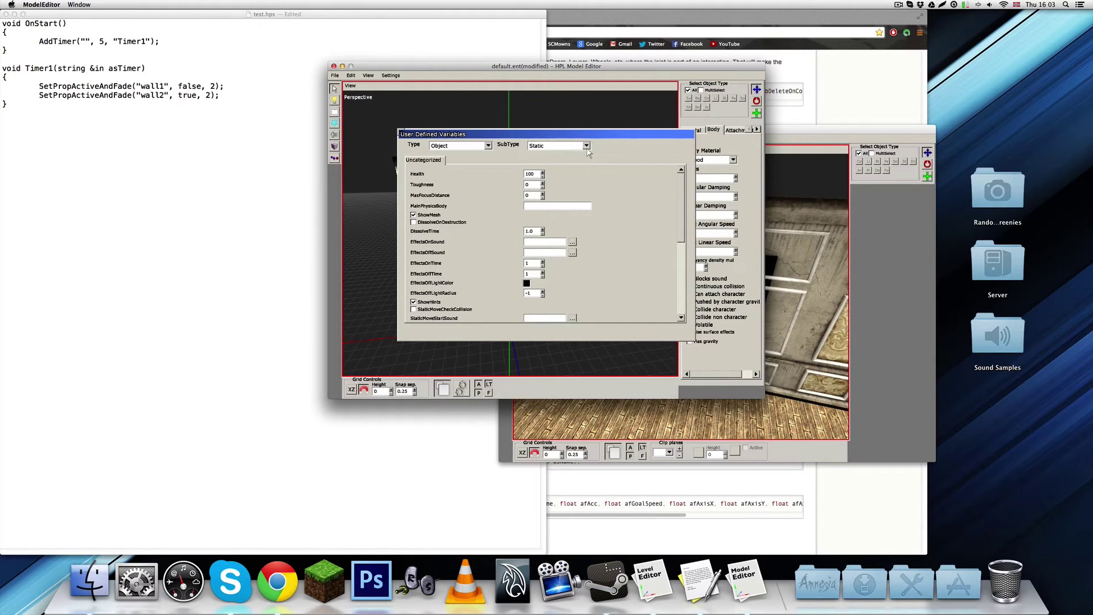
click(395, 135)
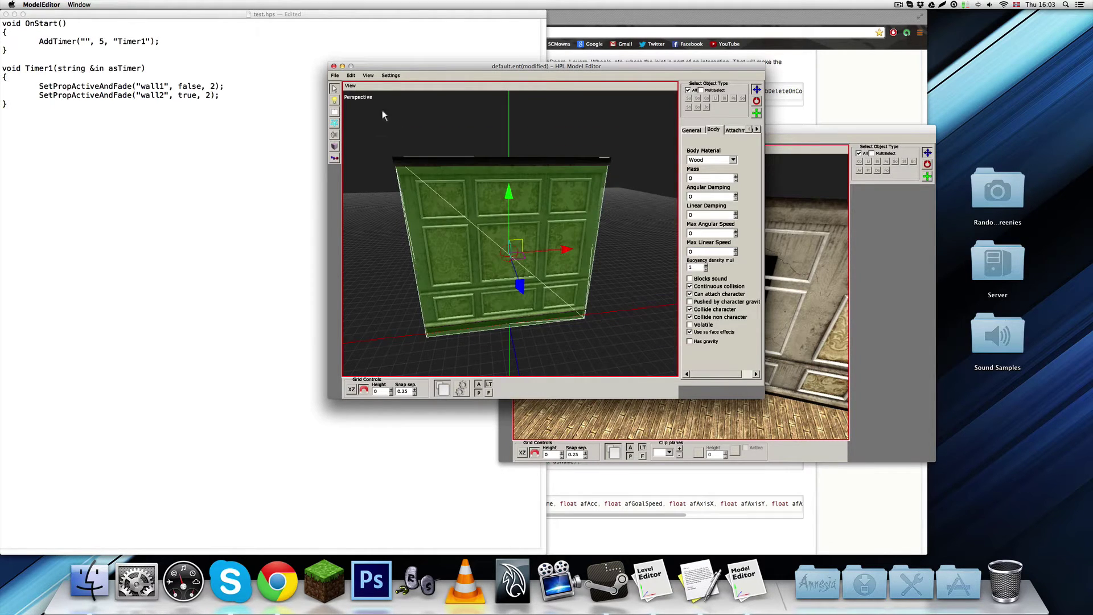
Step: Start saving the model under a new name and browse to the custom folder inside the Amnesia entities folder
click(336, 76)
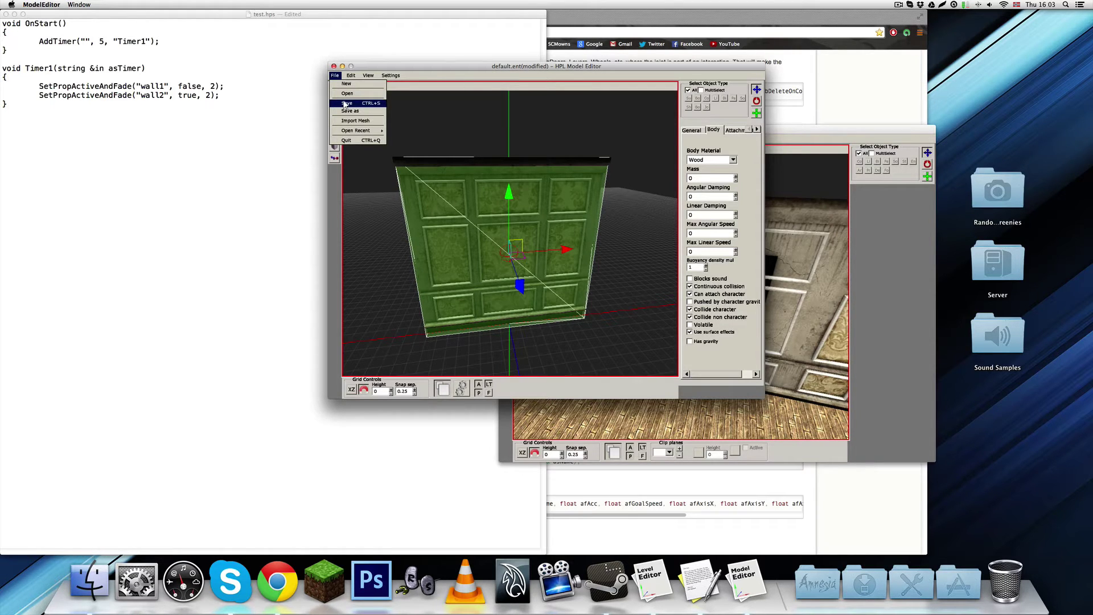
click(349, 111)
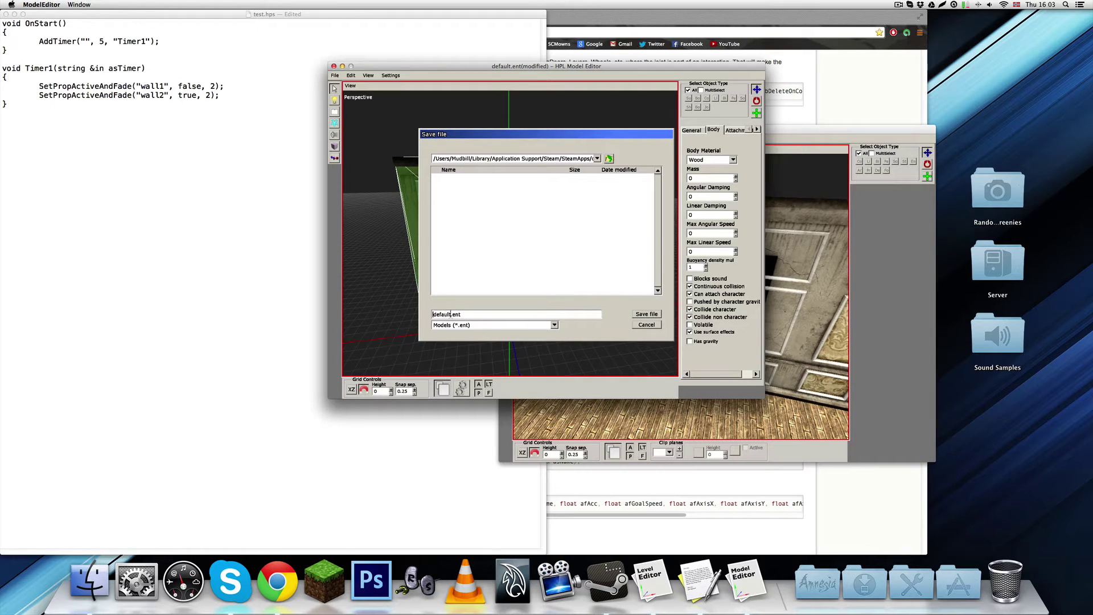
drag(451, 315, 383, 304)
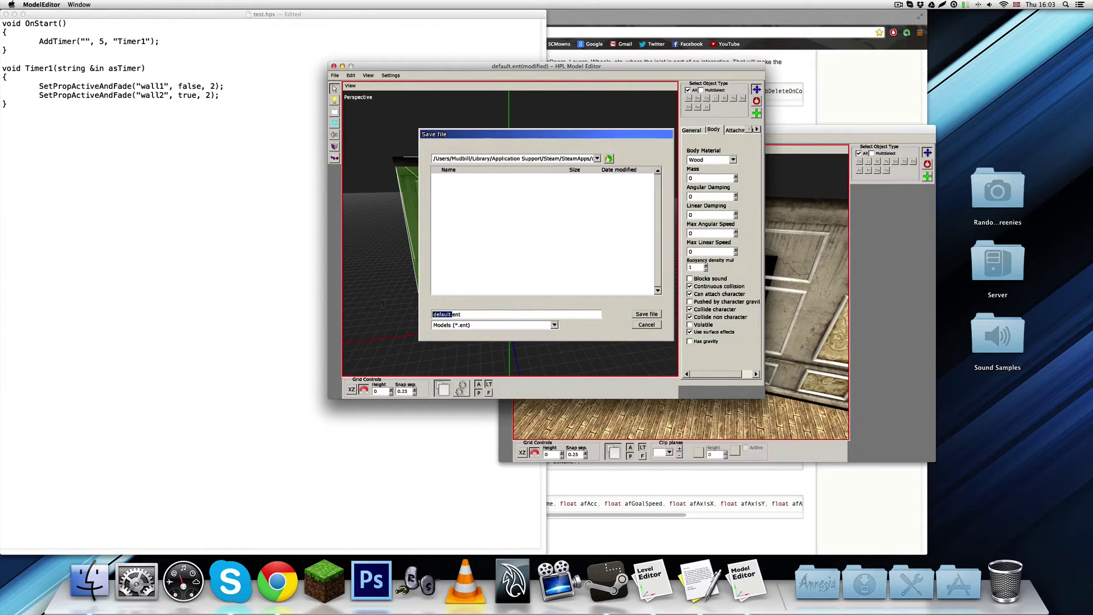
click(450, 314)
click(597, 159)
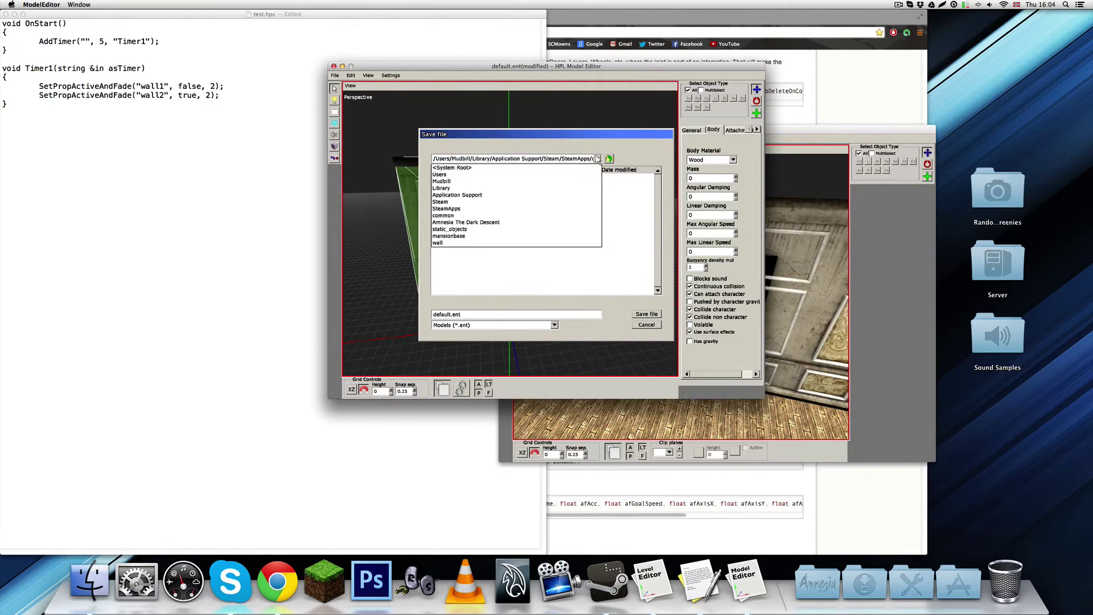
click(449, 222)
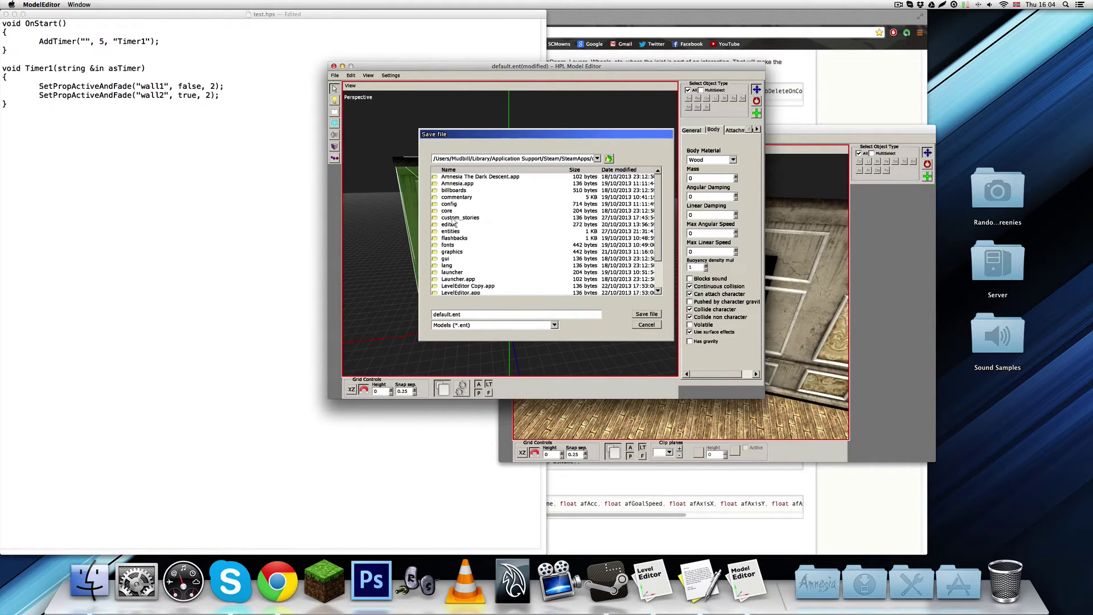
double_click(456, 232)
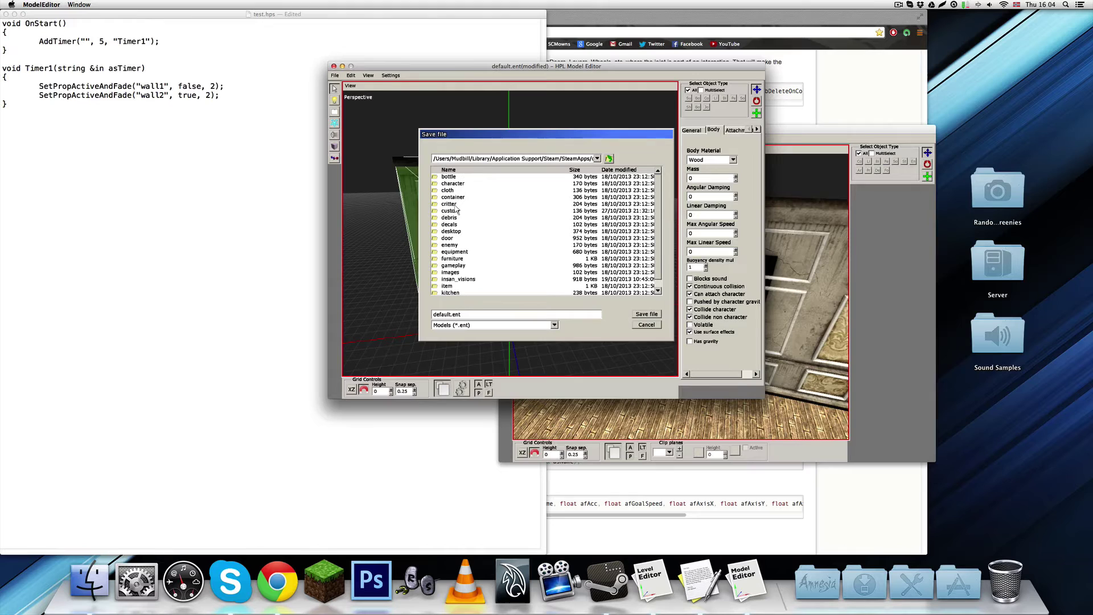
click(458, 212)
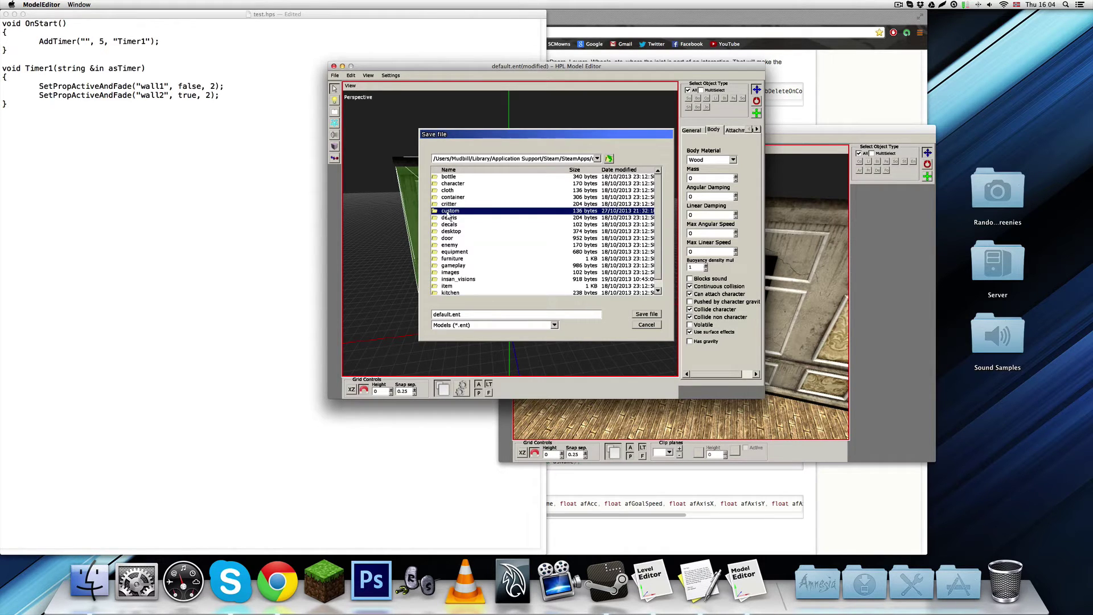
double_click(449, 211)
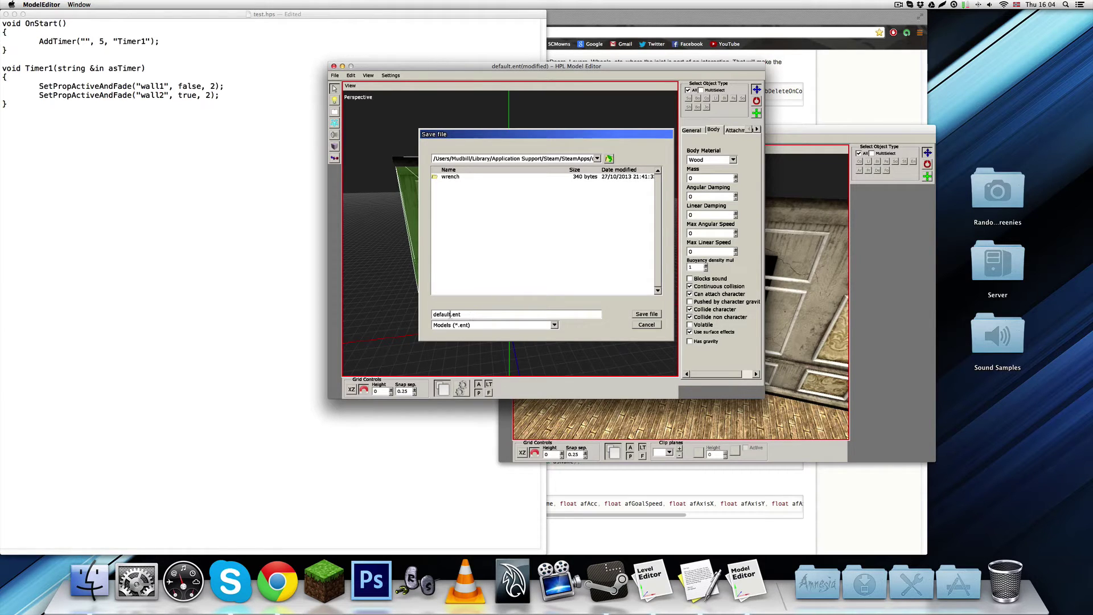
Step: Name the entity file mansionbase_wall1.ent and save it in the custom folder
drag(473, 315, 376, 306)
text(wall)
key(BackSpace)
key(BackSpace)
key(BackSpace)
key(BackSpace)
text(mansionbase_wa)
click(638, 314)
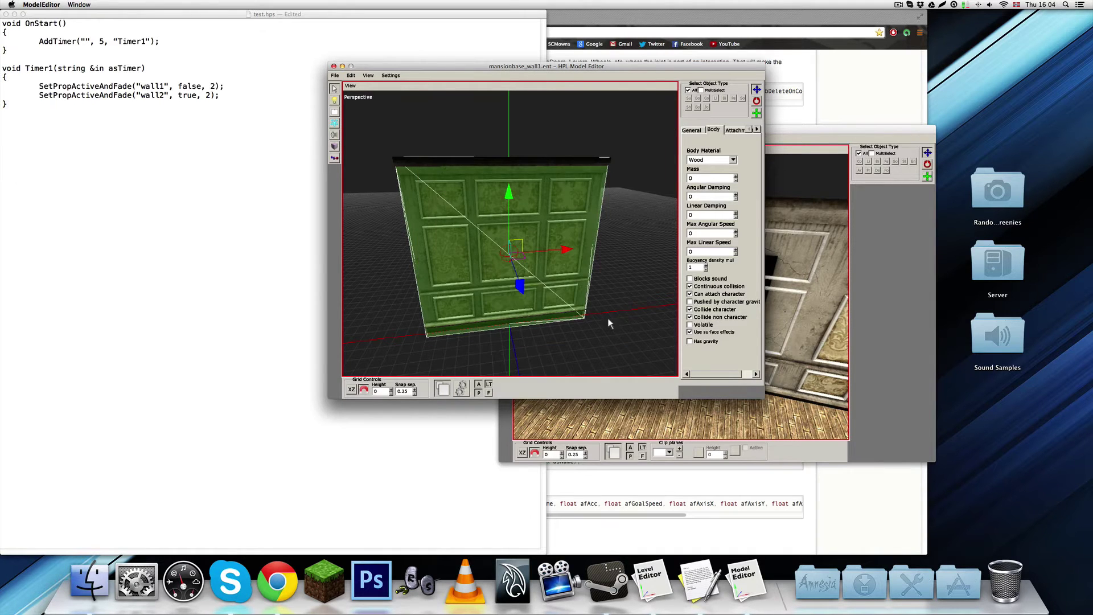
Step: Import the mesh door_way.dae from the mansionbase wall folder
scroll(536, 316, down, 3)
scroll(529, 293, up, 3)
alt+drag(512, 167, 524, 268)
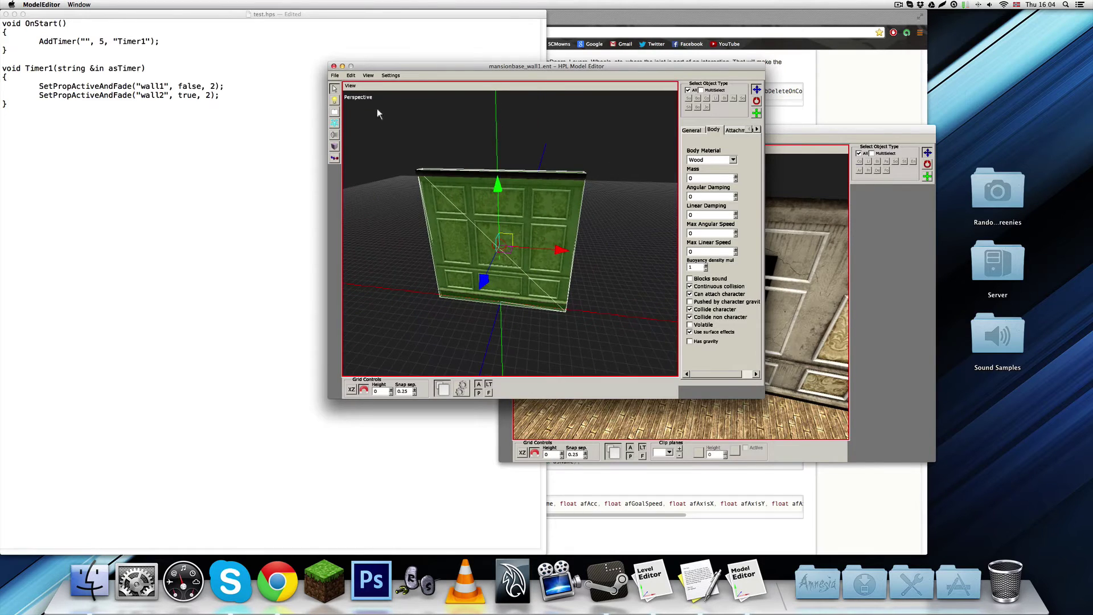
click(335, 75)
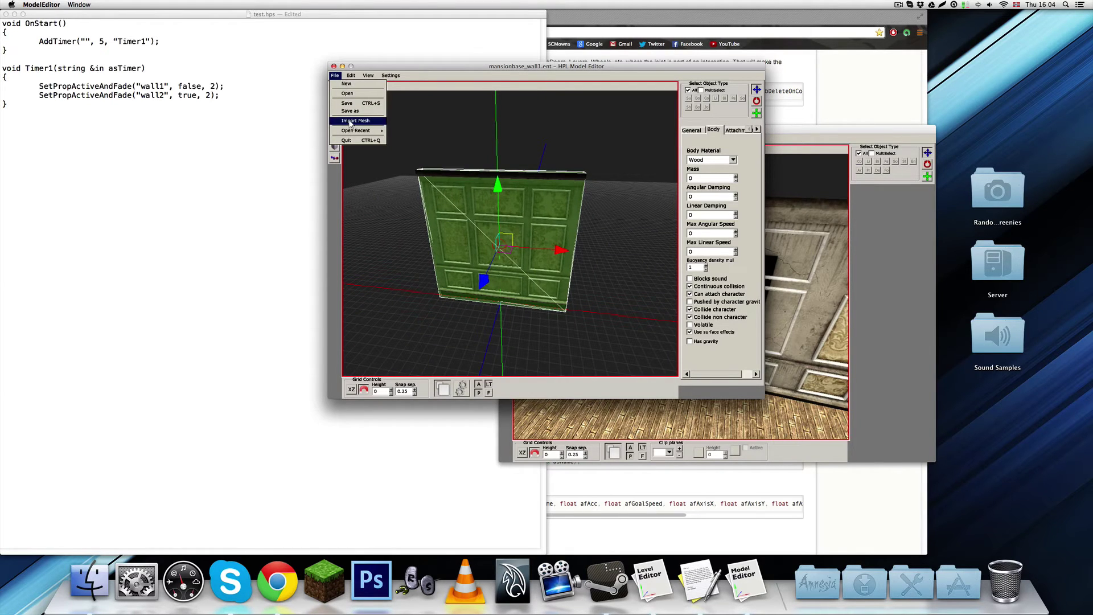
click(350, 121)
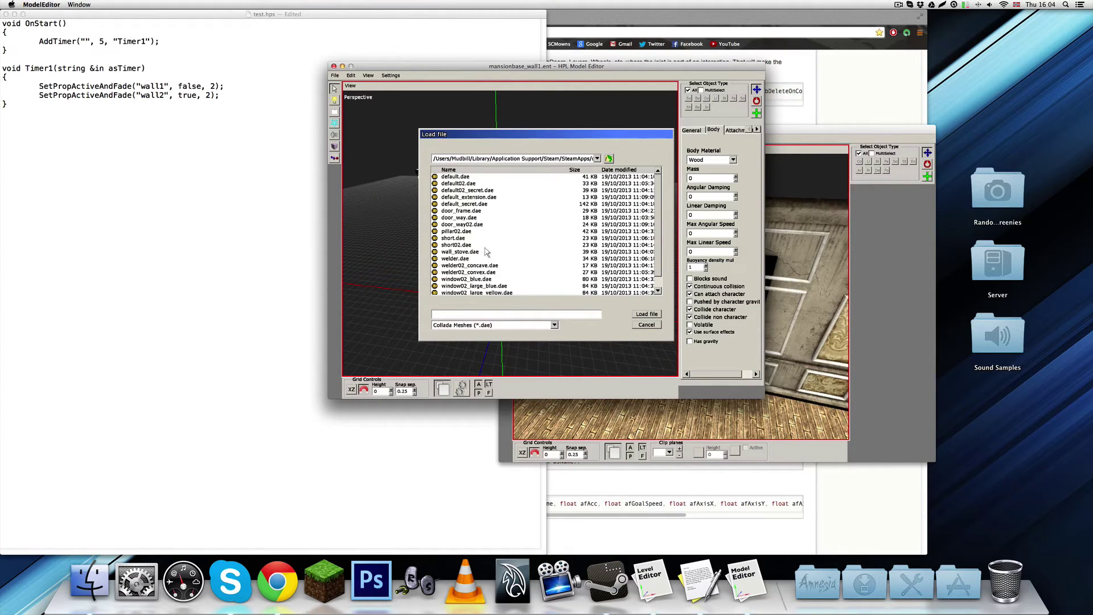
click(466, 217)
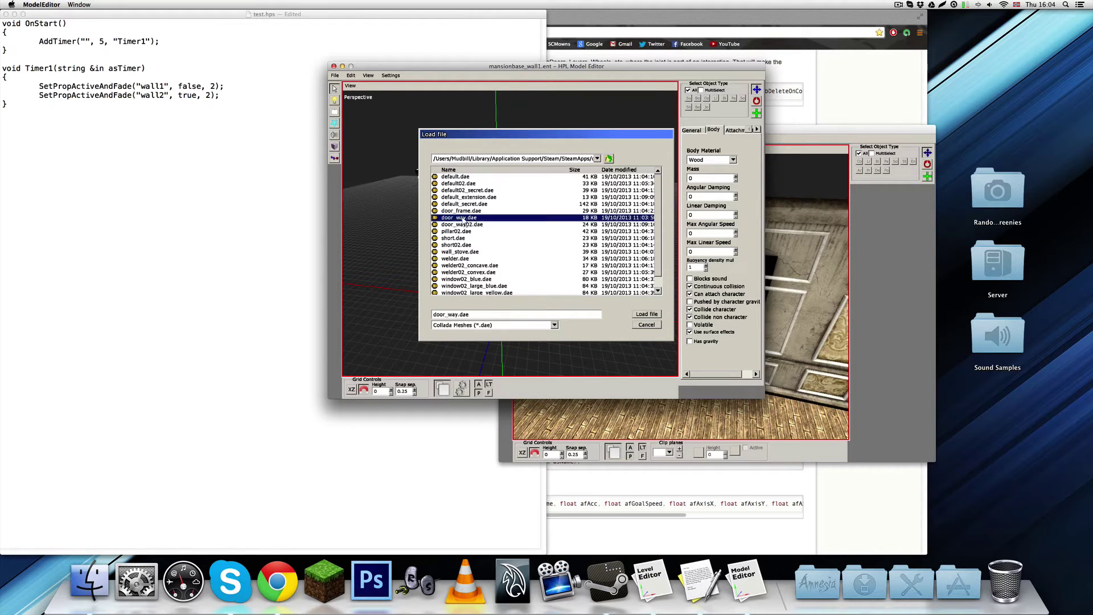
click(640, 313)
Step: Remove the body covering the doorway mesh and select its box shape
scroll(553, 282, up, 3)
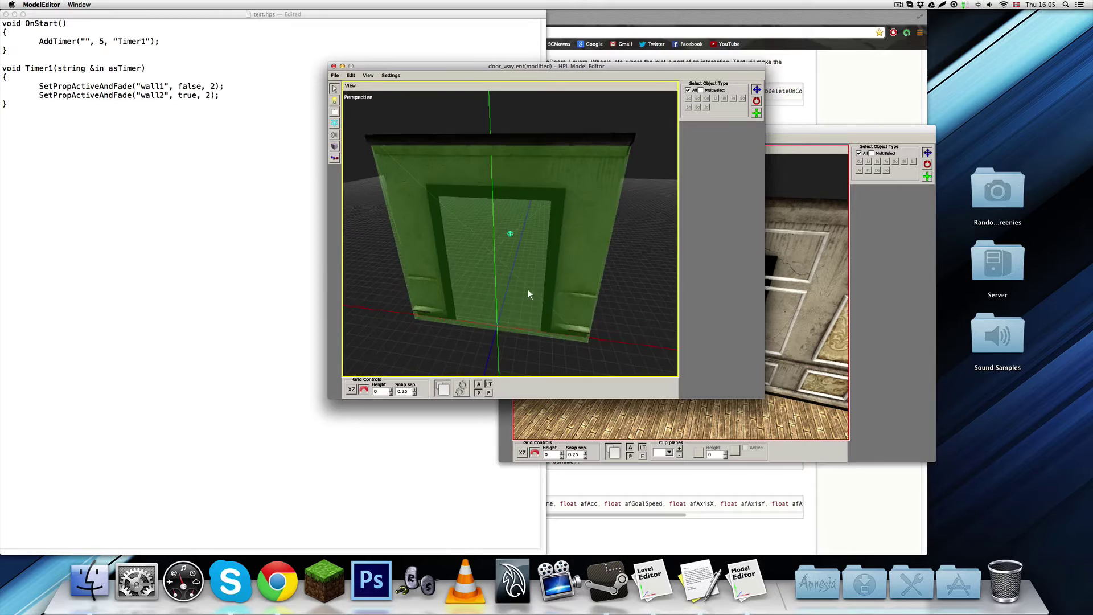
alt+drag(528, 289, 543, 269)
click(544, 272)
mouse_move(553, 233)
middle_down()
mouse_move(562, 247)
mouse_move(485, 222)
mouse_move(555, 240)
middle_up()
mouse_move(507, 274)
middle_down()
mouse_move(552, 276)
mouse_move(503, 280)
middle_up()
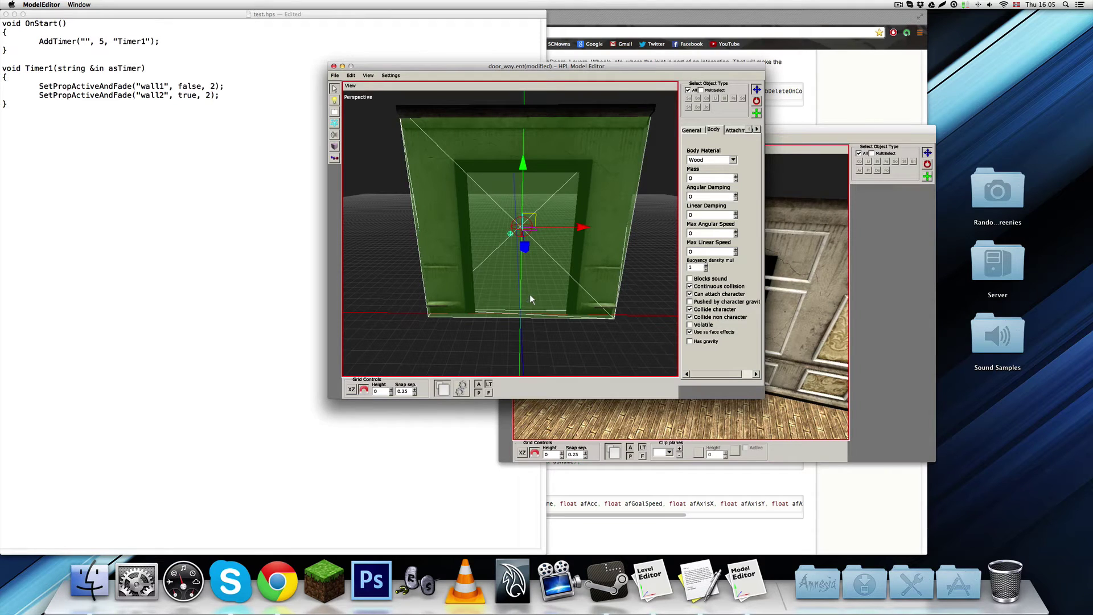
click(553, 202)
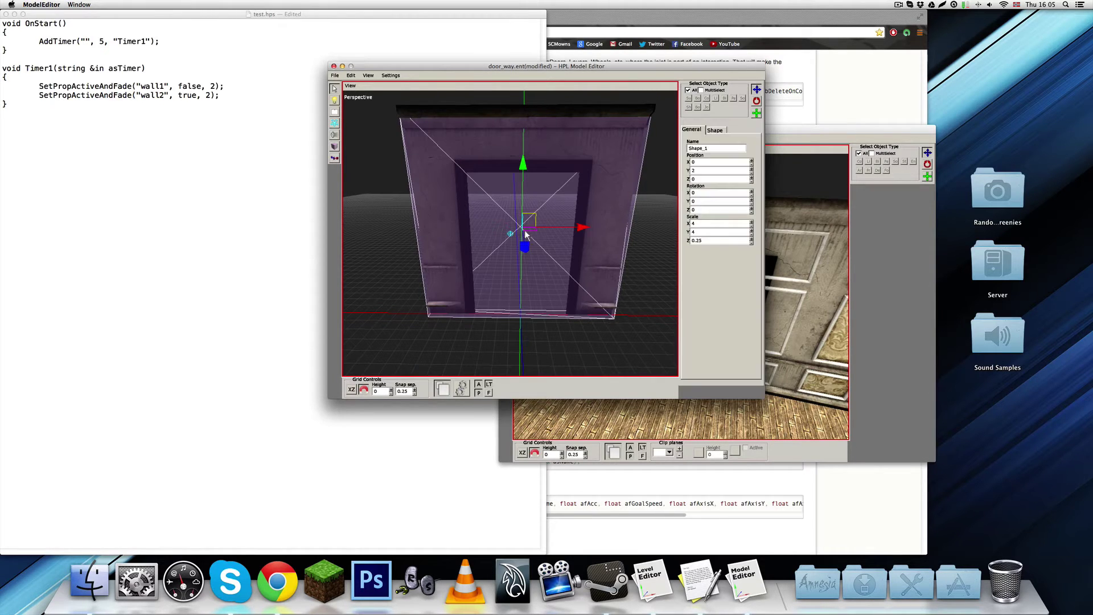
Step: Narrow the box shape to X scale 1 over the doorway's left side and duplicate it for the right side
key(r)
drag(555, 224, 585, 262)
key(t)
key(e)
key(q)
key(ctrl+d)
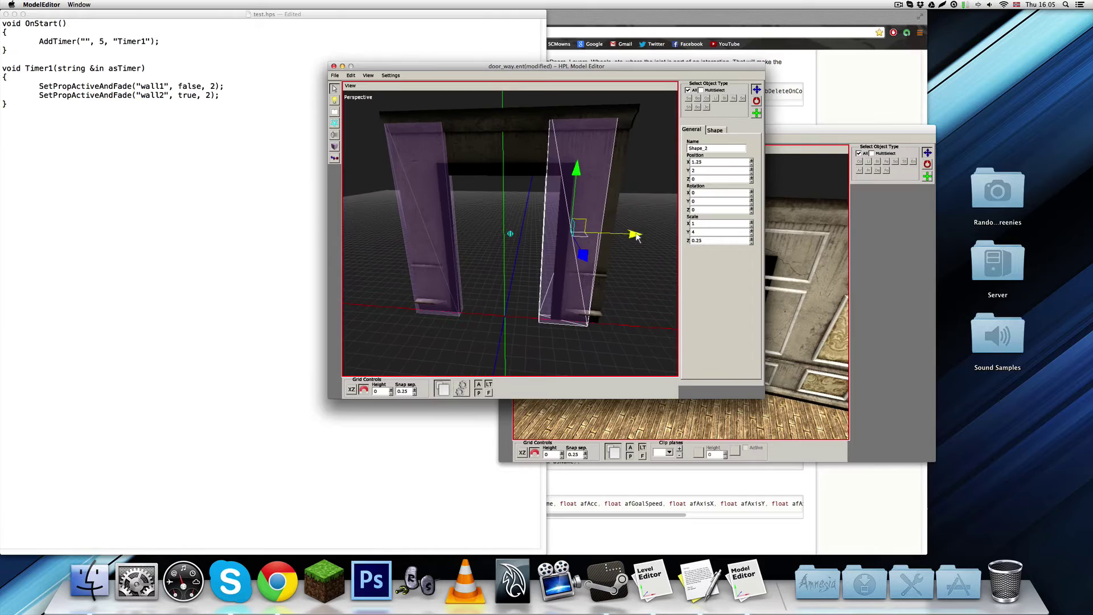
Step: Position the right box shape over its pillar, duplicate it, centre the copy at X 0, and set its Y position to 3.5 and Y scale to 1
drag(633, 237, 568, 244)
key(ctrl+d)
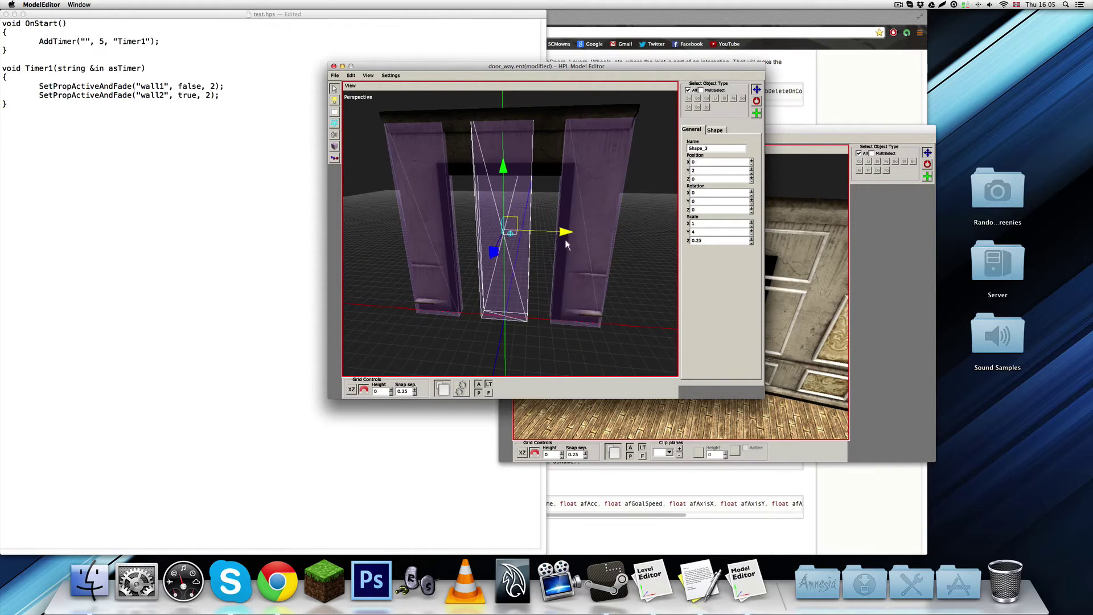
drag(497, 169, 519, 151)
key(r)
click(527, 166)
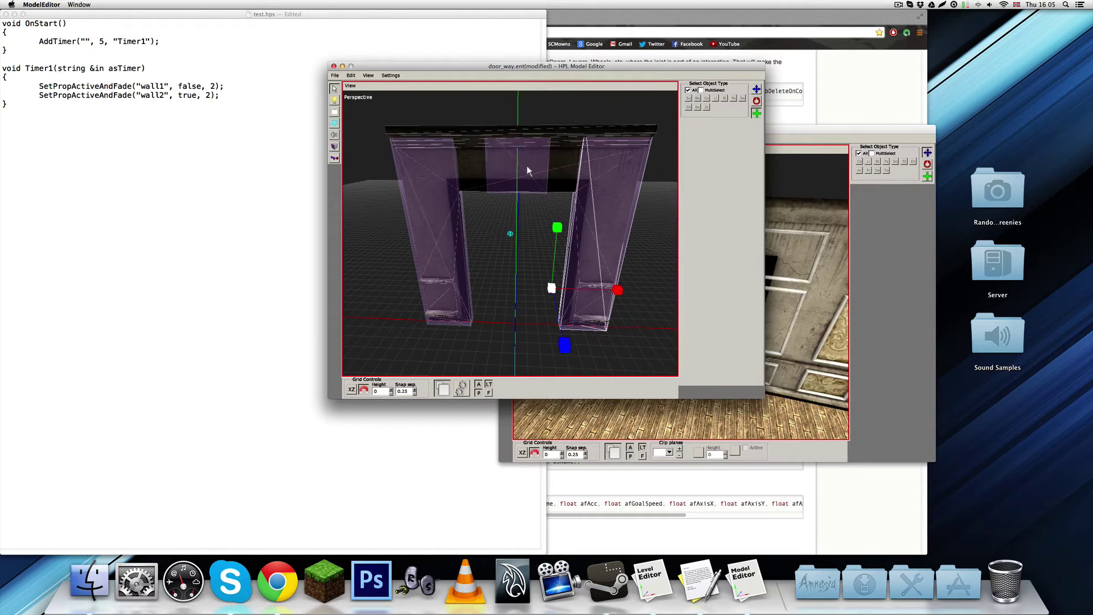
click(545, 186)
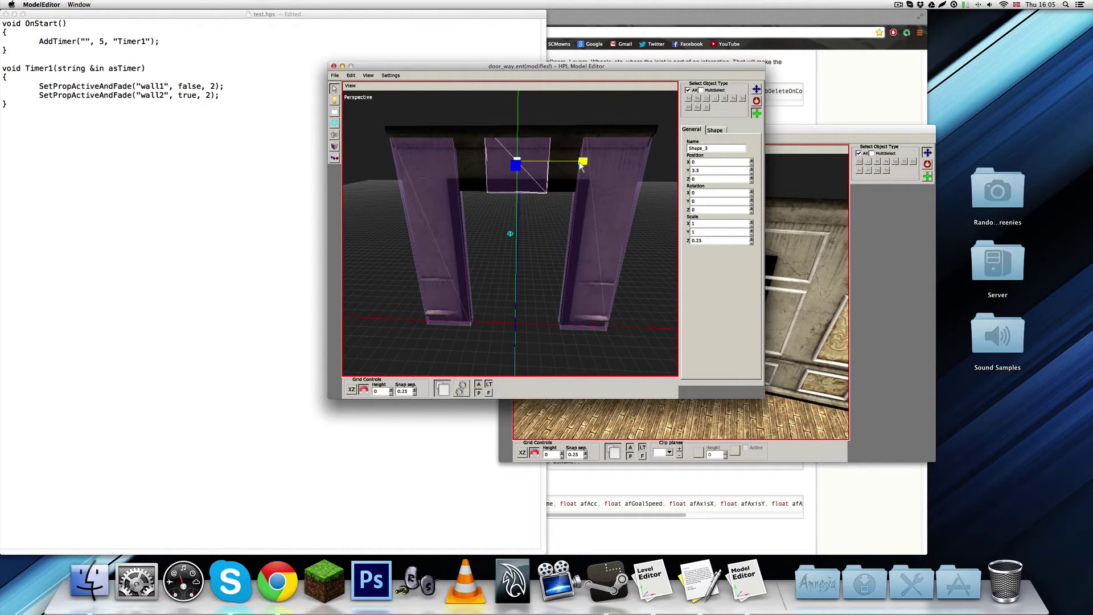
Step: Widen the top box shape along X so it spans the full width of the doorway
drag(582, 163, 610, 210)
click(638, 247)
alt+drag(637, 247, 545, 229)
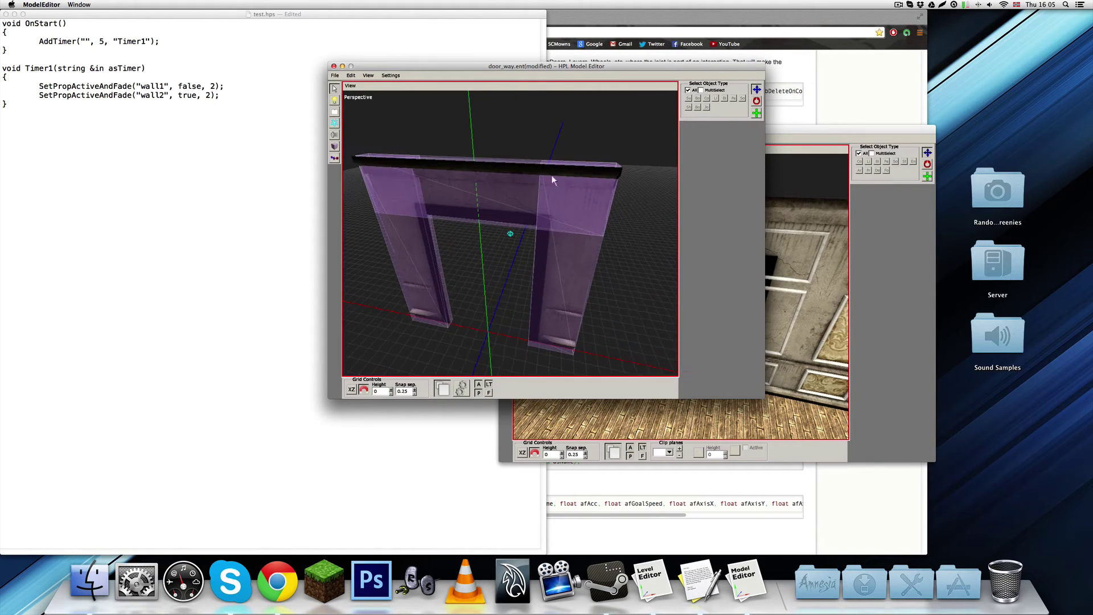
alt+drag(552, 180, 430, 203)
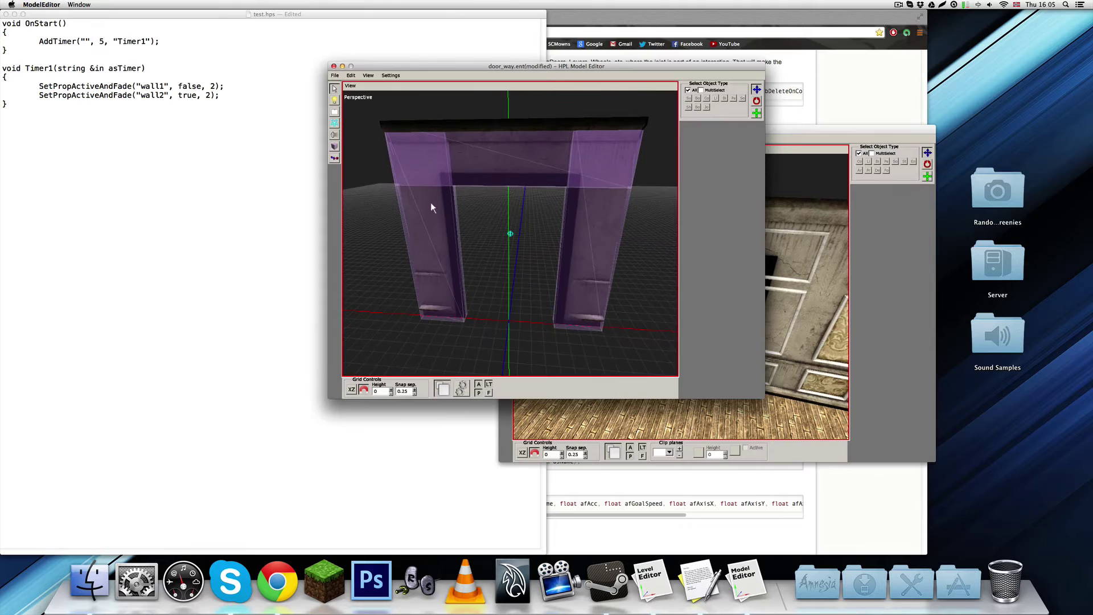
Step: Select the two side shapes and the top shape together and create one body from them
click(430, 206)
ctrl+click(528, 174)
ctrl+click(576, 241)
alt+drag(491, 240, 518, 263)
click(706, 137)
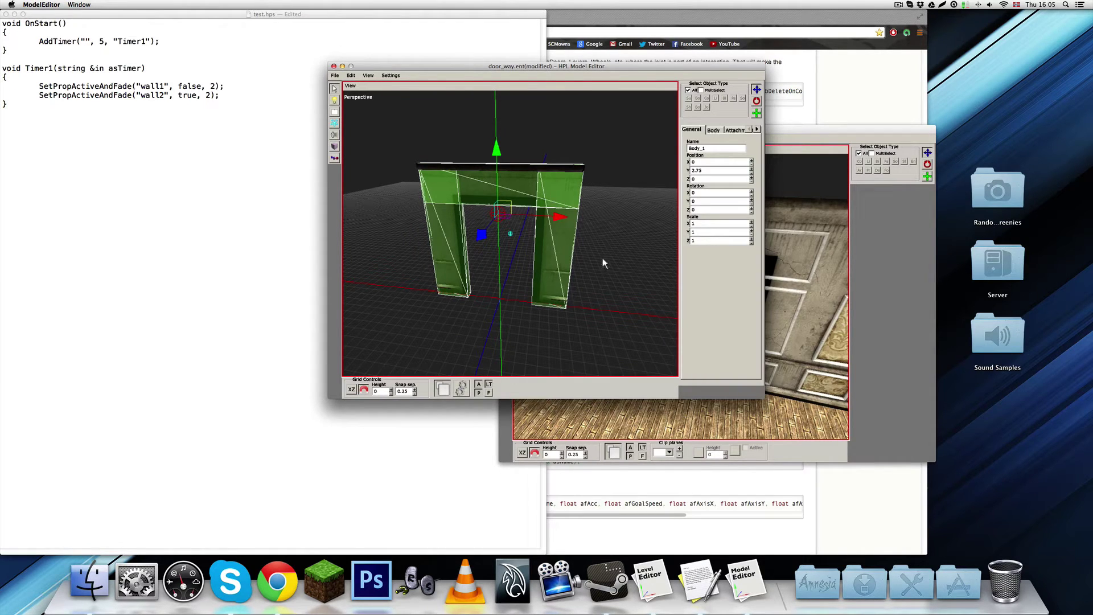
Step: Set the doorway body's material to Wood and turn off Has gravity and Pushed by character gravity
click(713, 130)
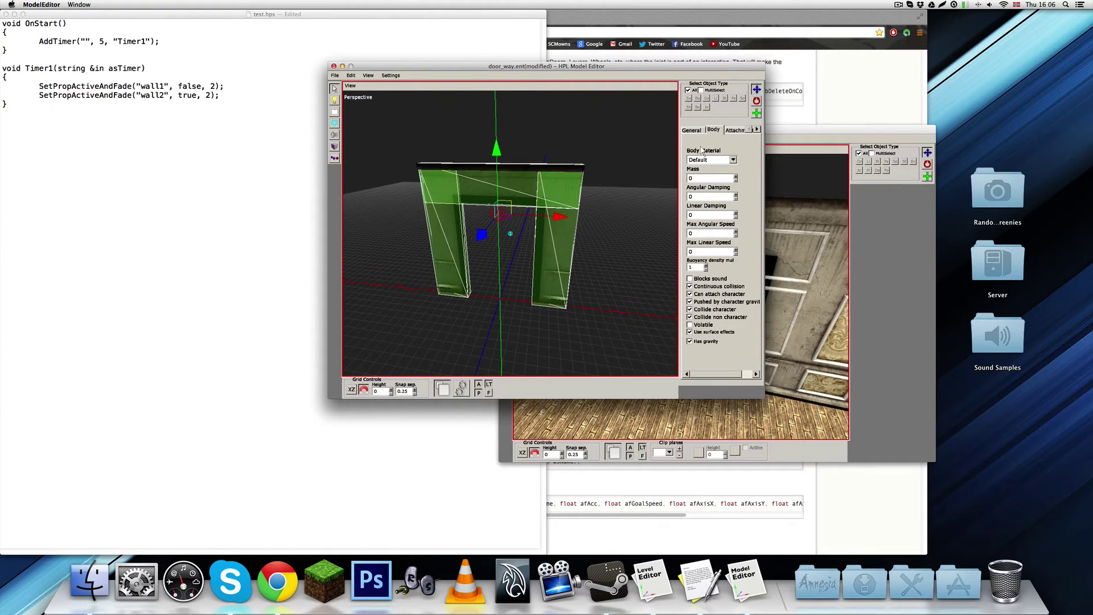
click(733, 160)
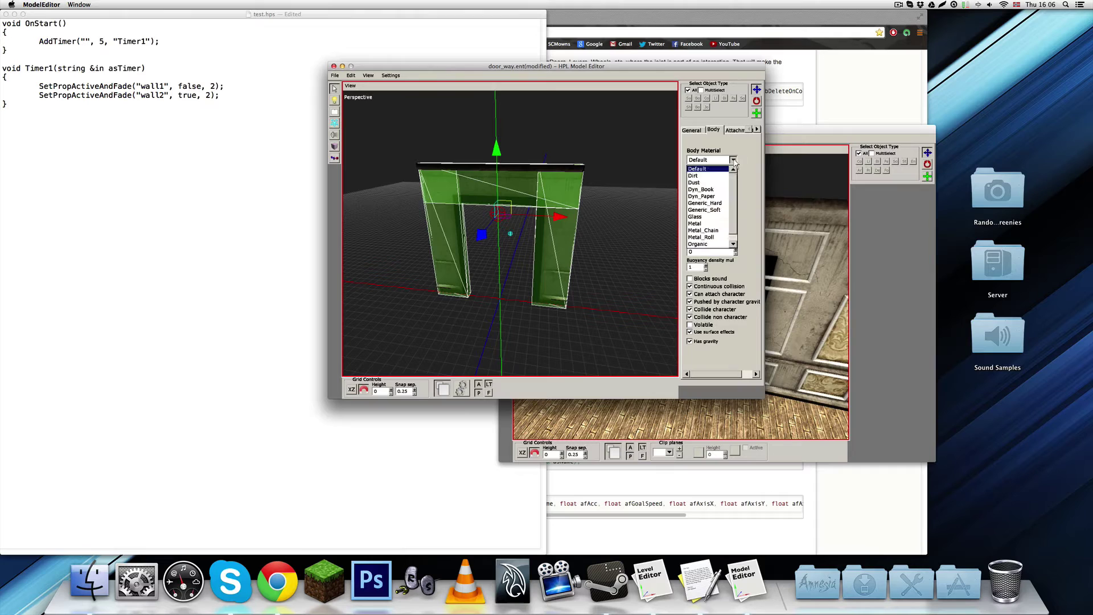
drag(735, 189, 735, 207)
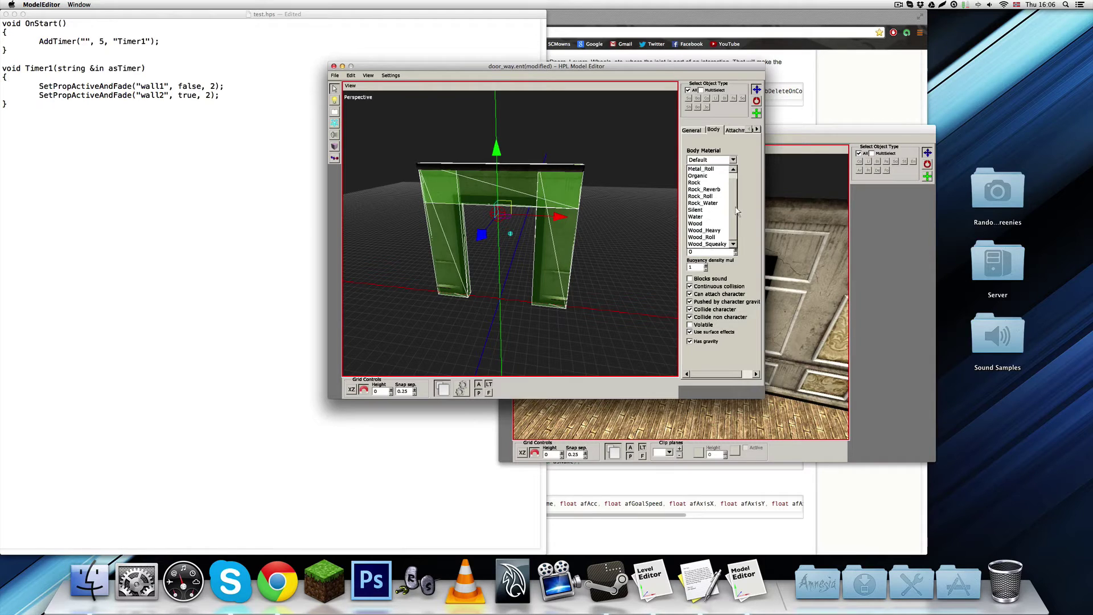
click(699, 224)
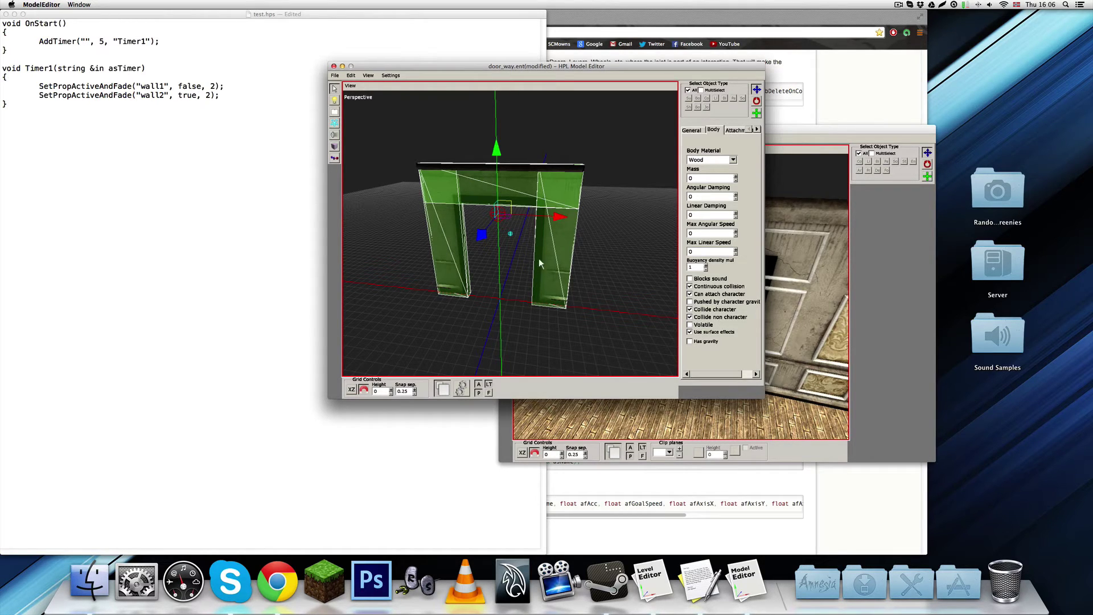
Step: Set the doorway entity's user defined variables to type Object and subtype Static
click(391, 75)
click(393, 86)
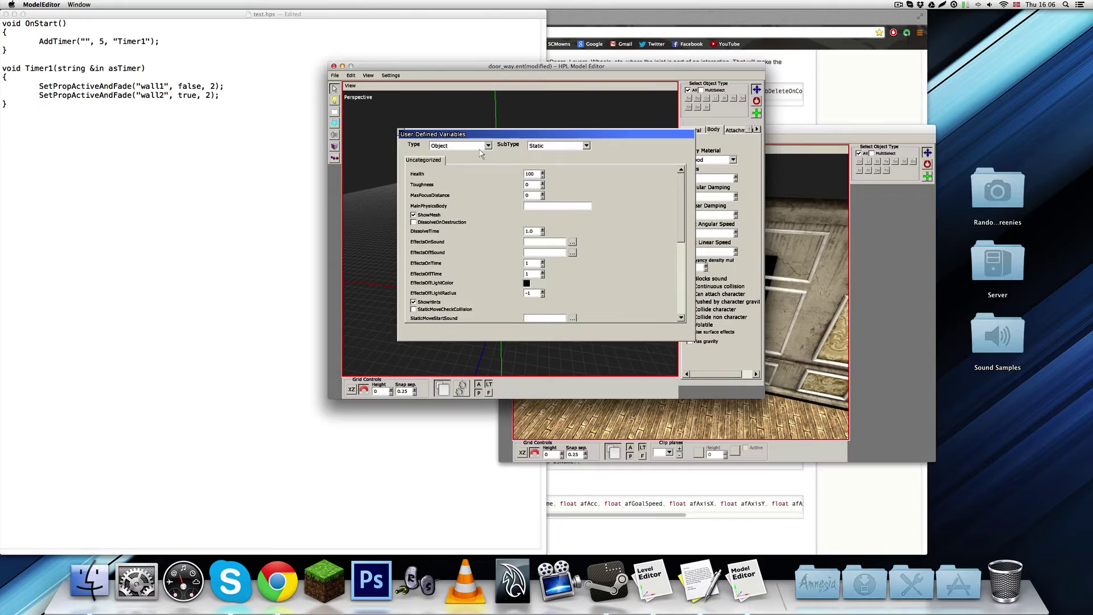
click(397, 143)
Step: Save the doorway entity as mansionbase_wall2 in the custom entities folder
click(335, 75)
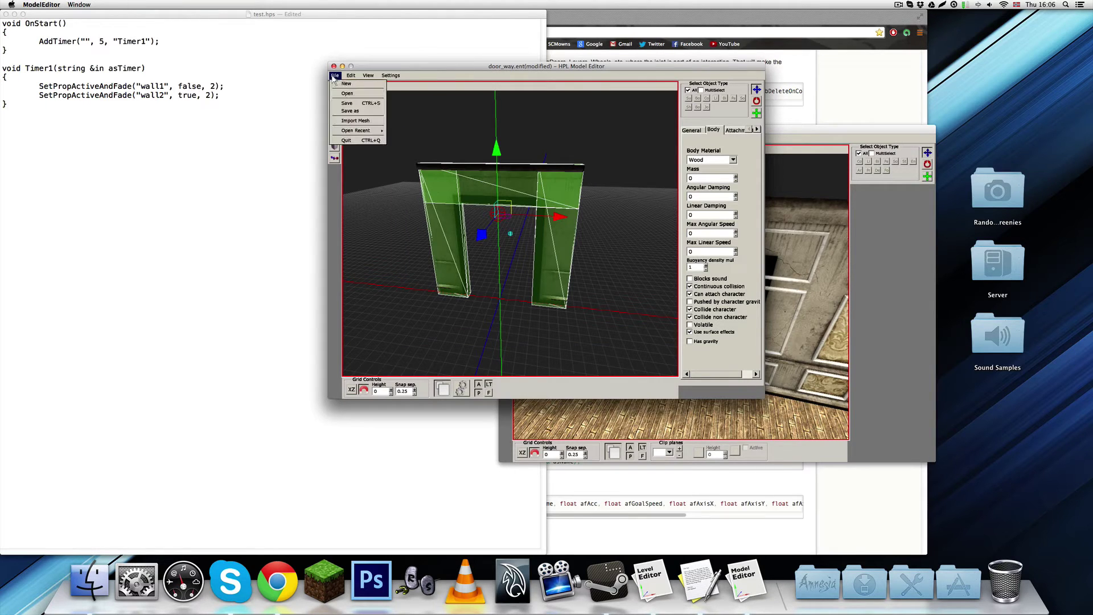
click(349, 111)
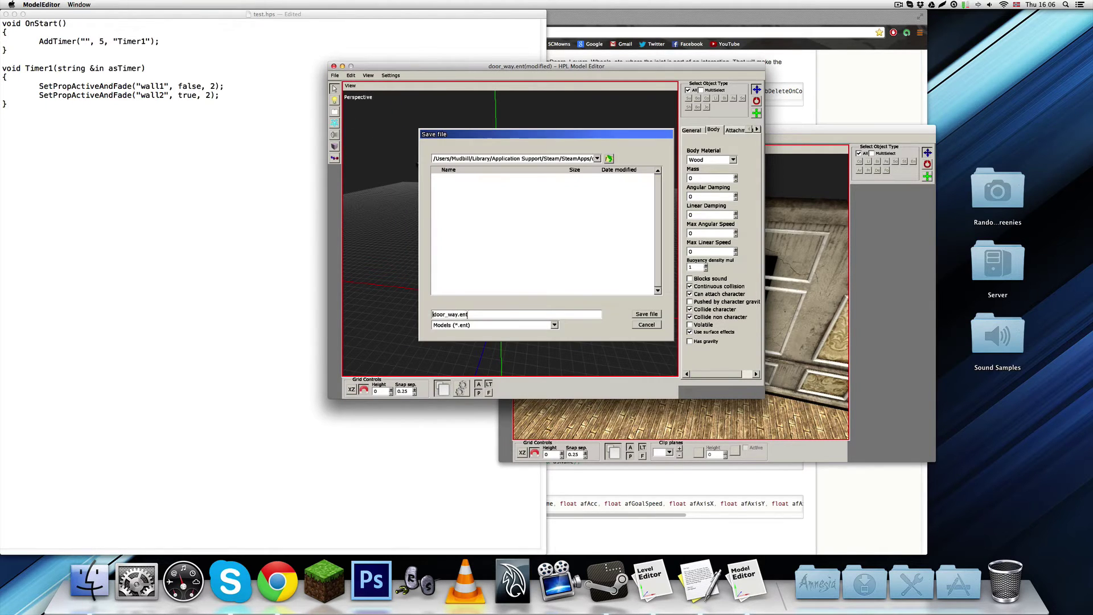
drag(467, 315, 324, 319)
text(mansionbase_wall2)
click(609, 160)
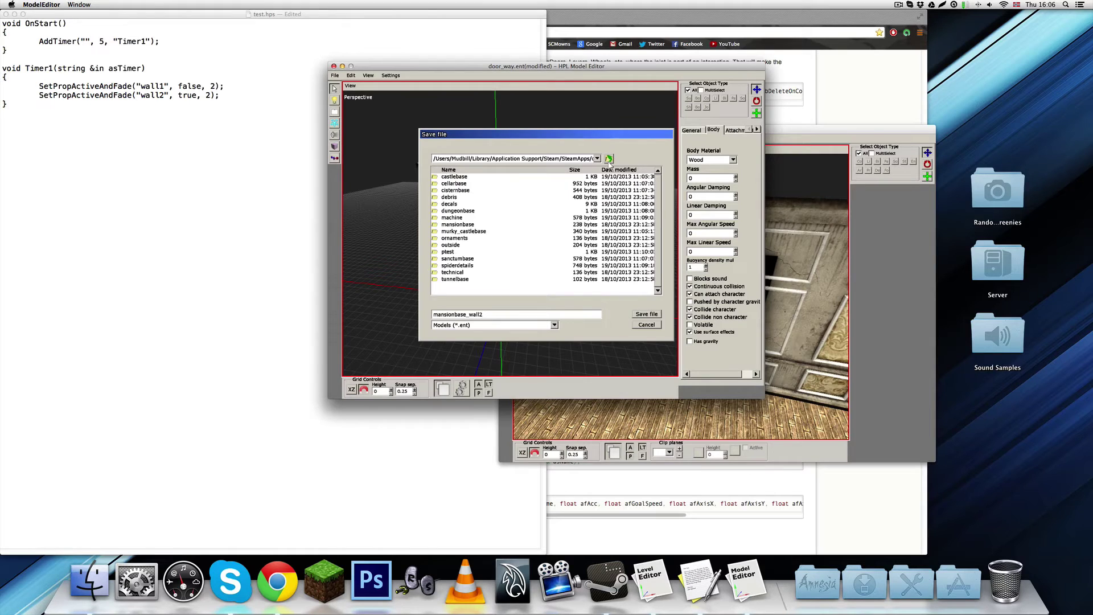
double_click(459, 232)
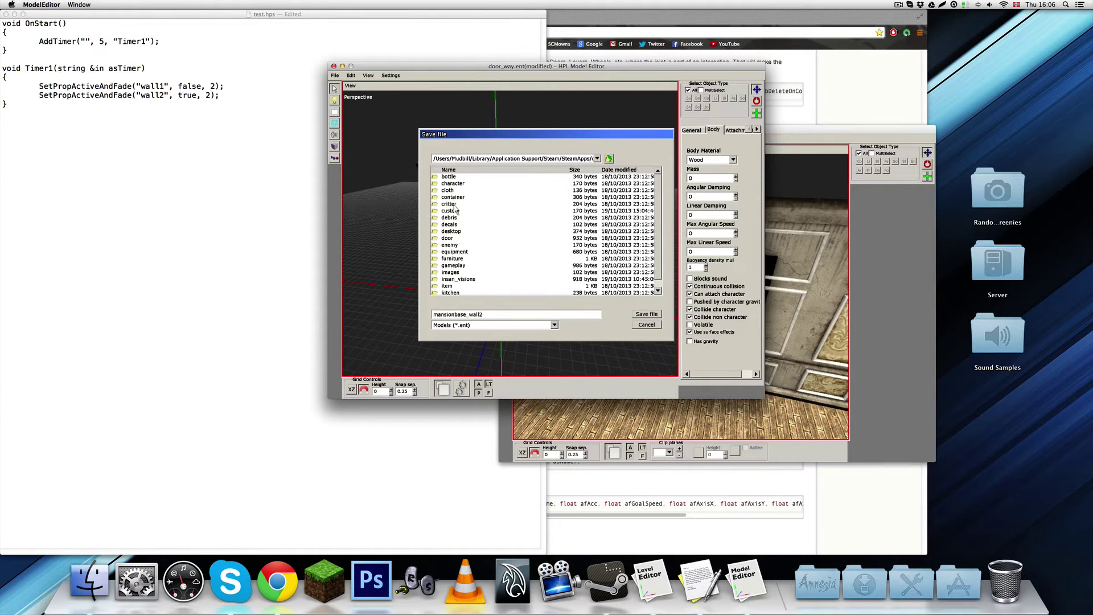
double_click(451, 211)
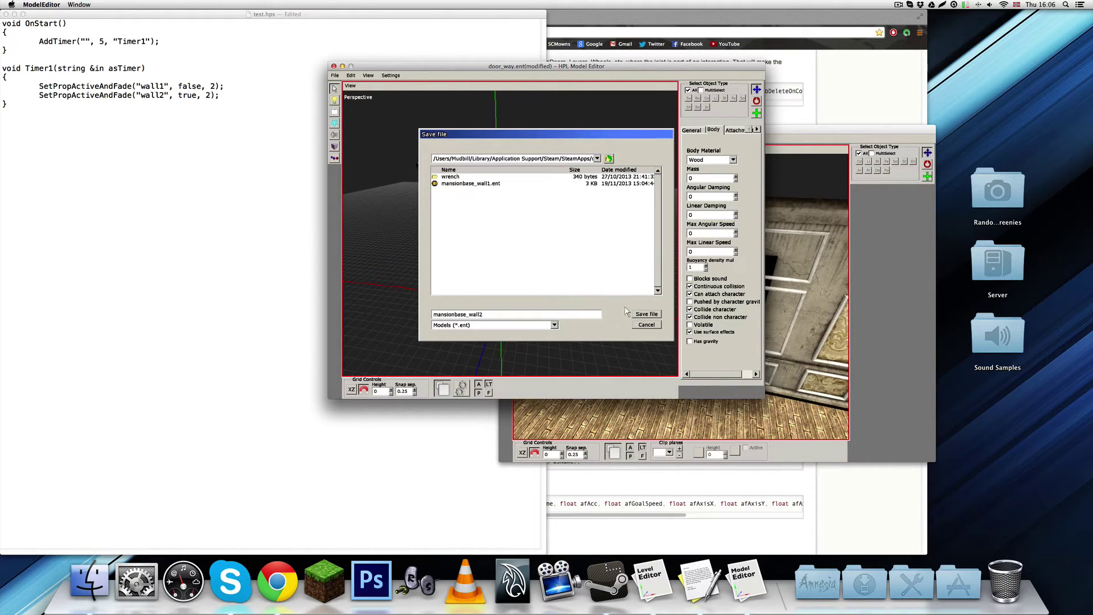
click(641, 315)
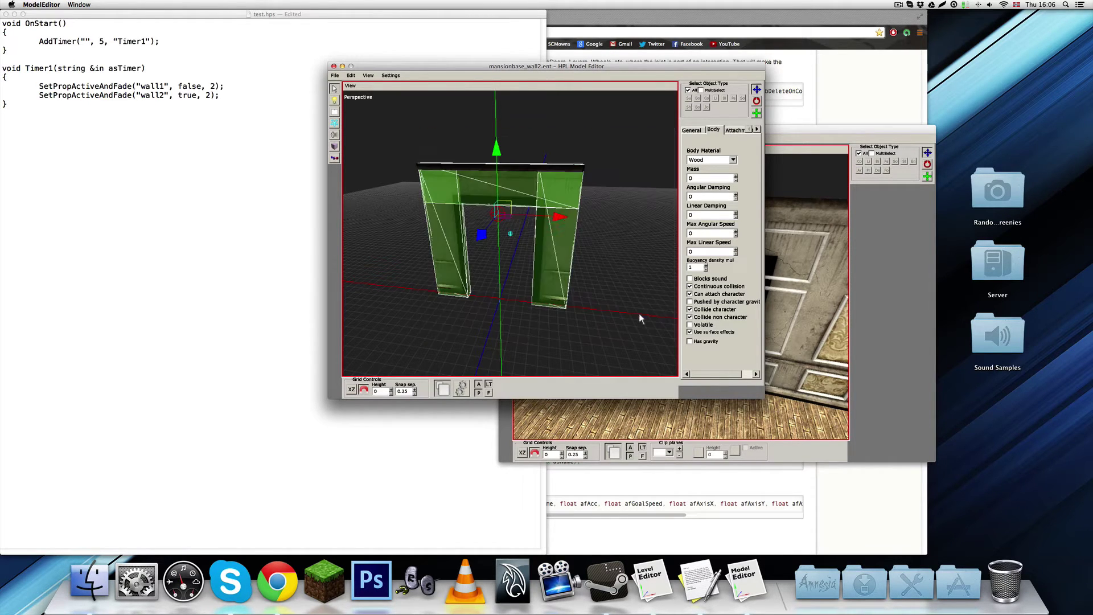
Step: Minimise the model editor, launch Amnesia: The Dark Descent, and start the Tutorial custom story
double_click(441, 67)
drag(615, 130, 597, 123)
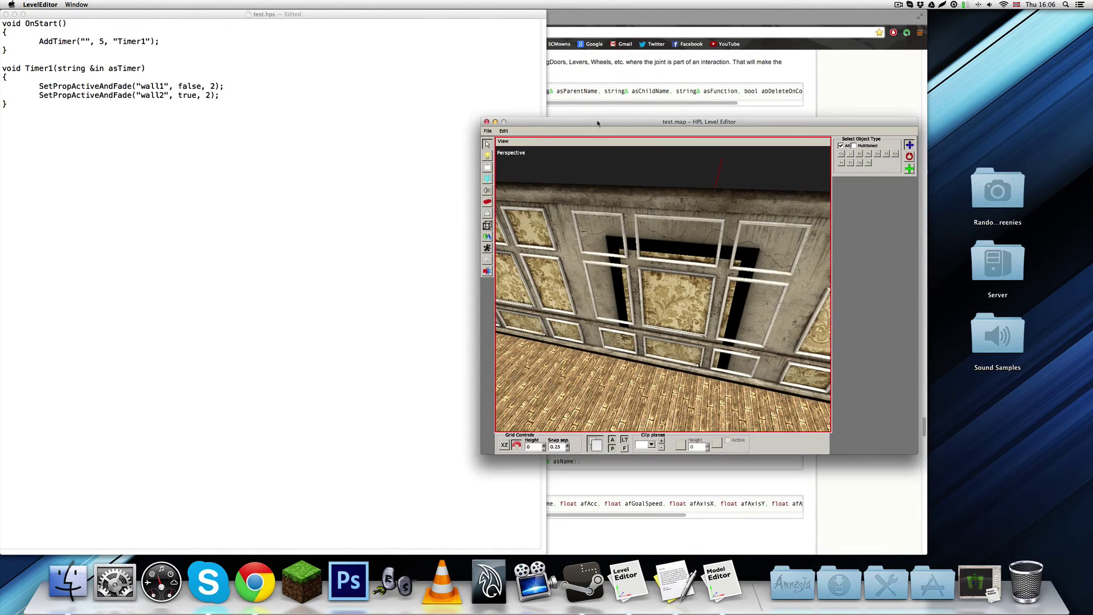
key(F4)
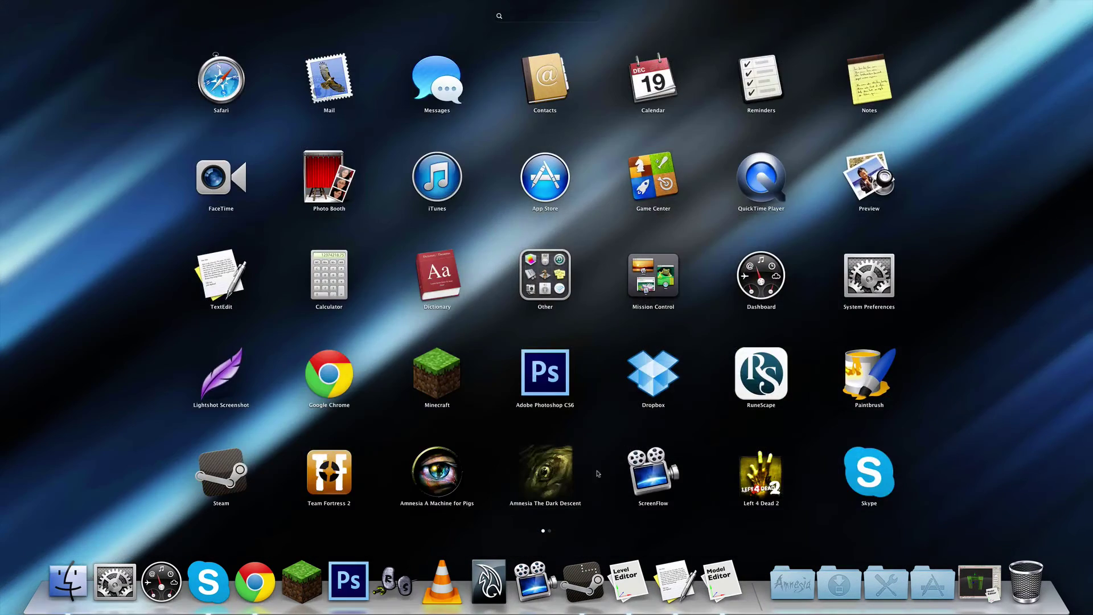
click(559, 483)
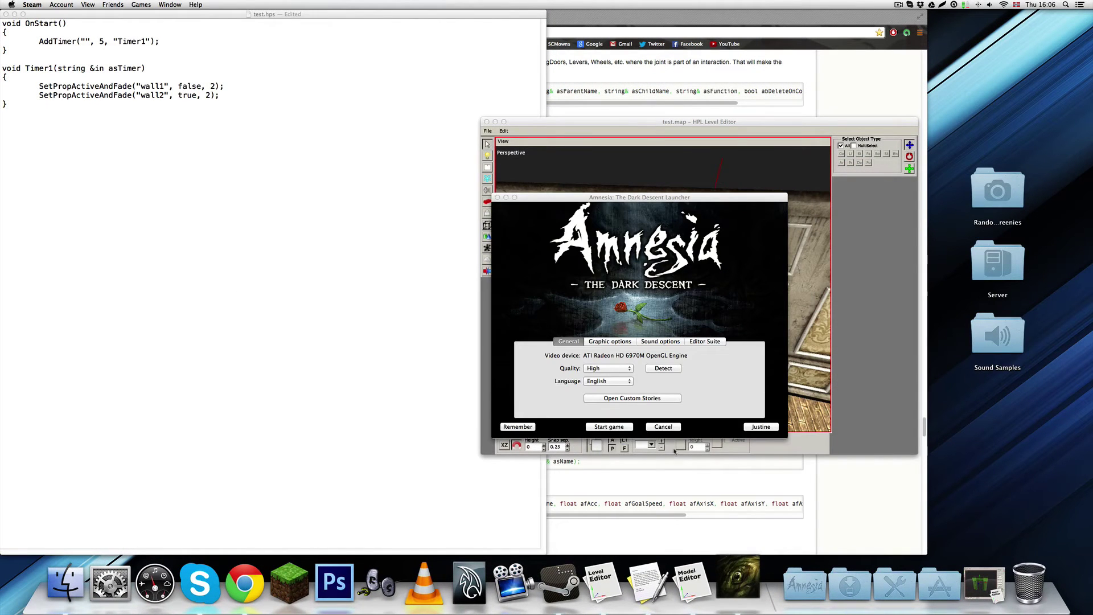
click(619, 430)
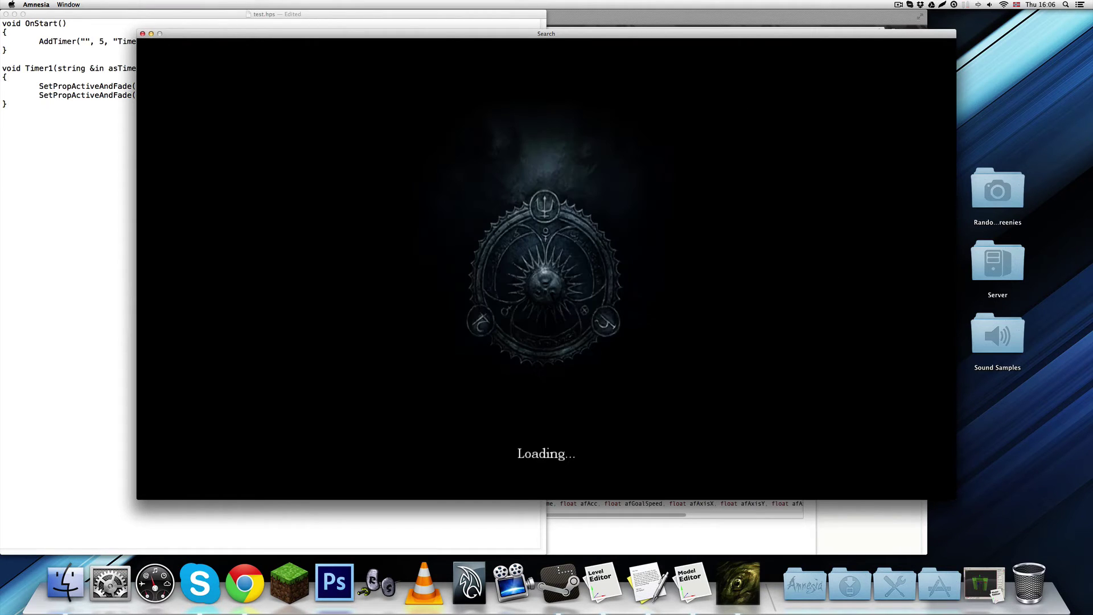
click(479, 323)
click(285, 388)
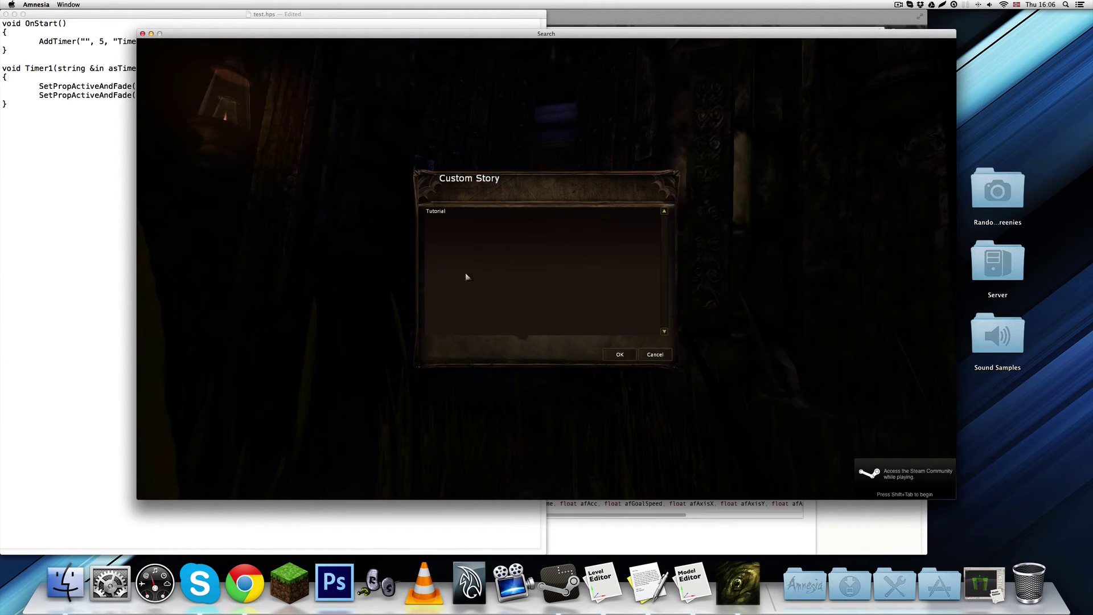
double_click(445, 211)
click(648, 262)
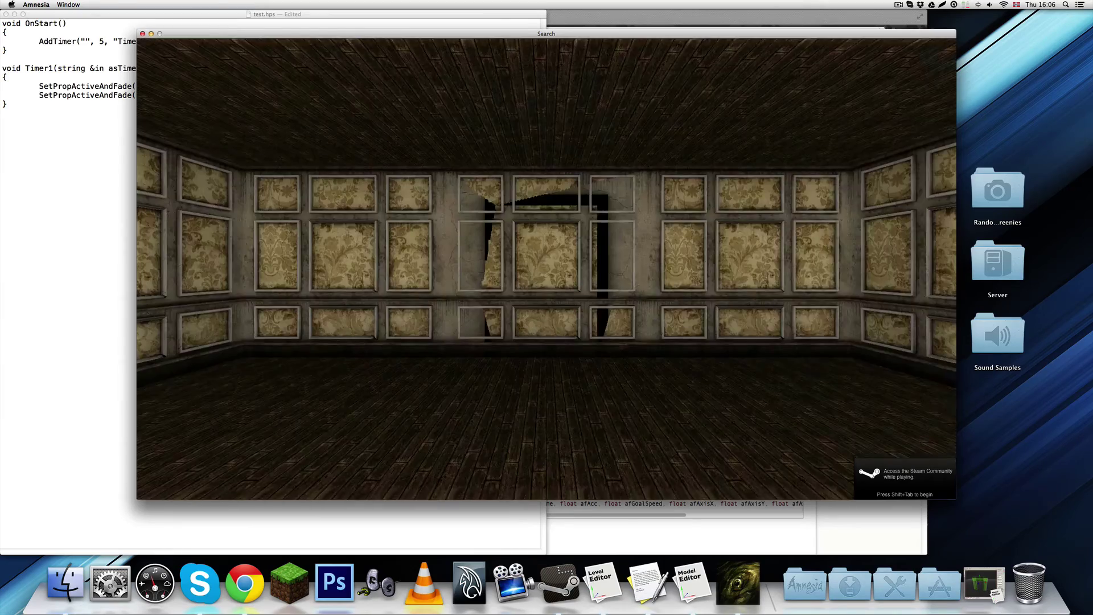
Step: Walk up to the overlapping wall and doorway in the game to inspect them, then pause and minimise the game
key(w)
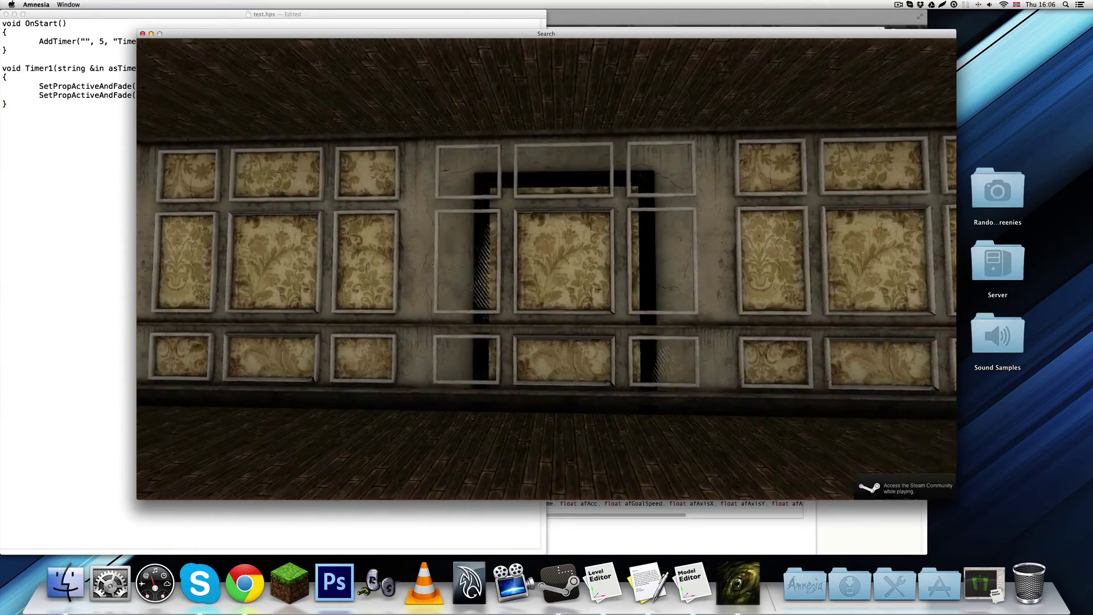
key(w)
key(a)
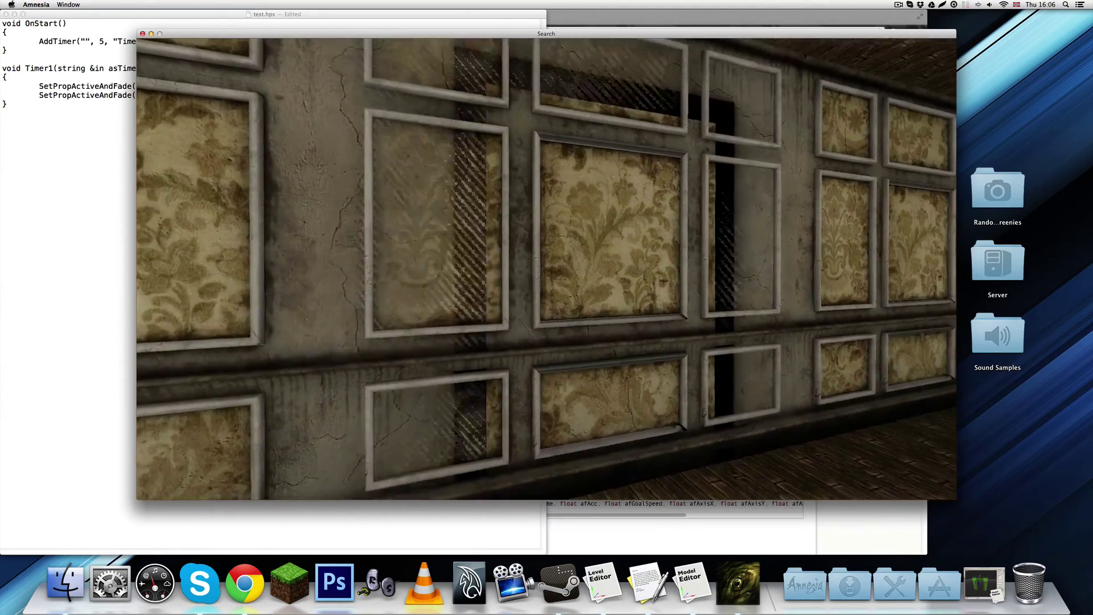
key(s)
key(Escape)
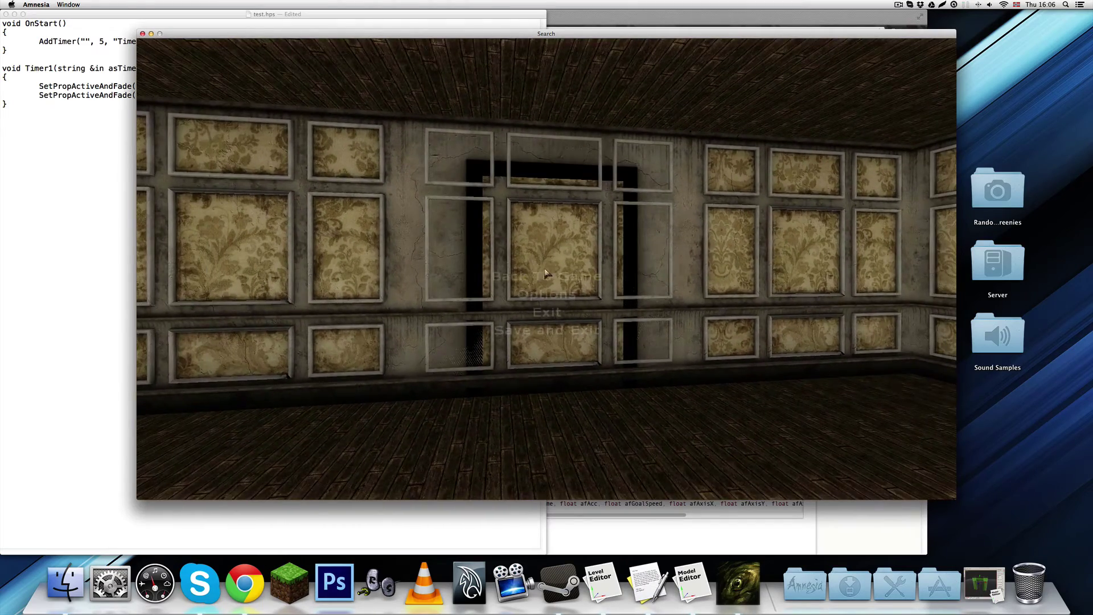
double_click(507, 37)
Step: Delete the static wall and the static doorway from the gap in test.map in the level editor
click(671, 132)
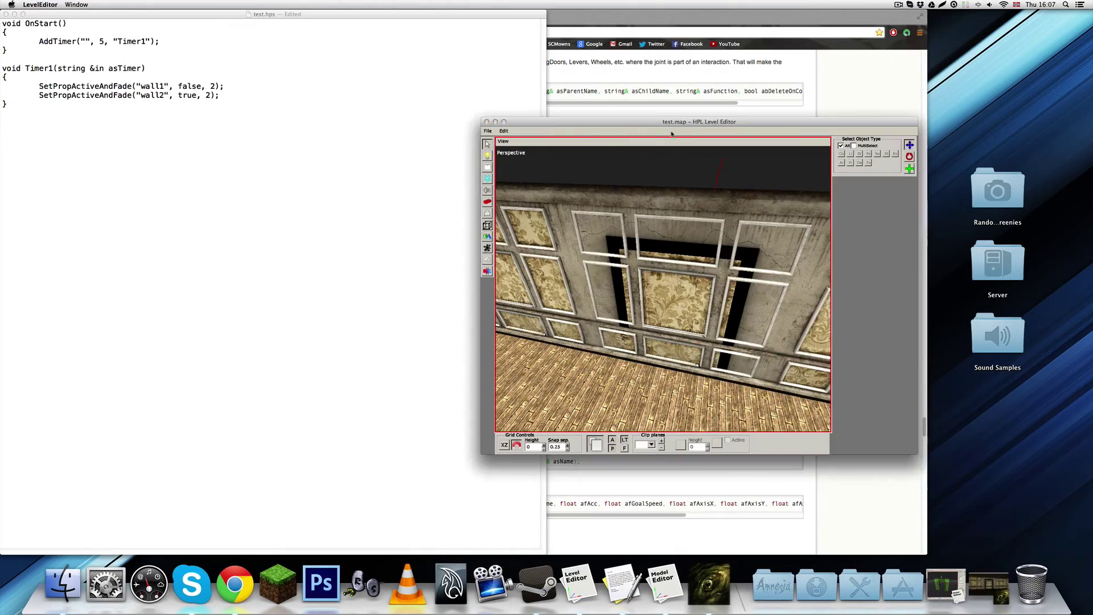
click(693, 302)
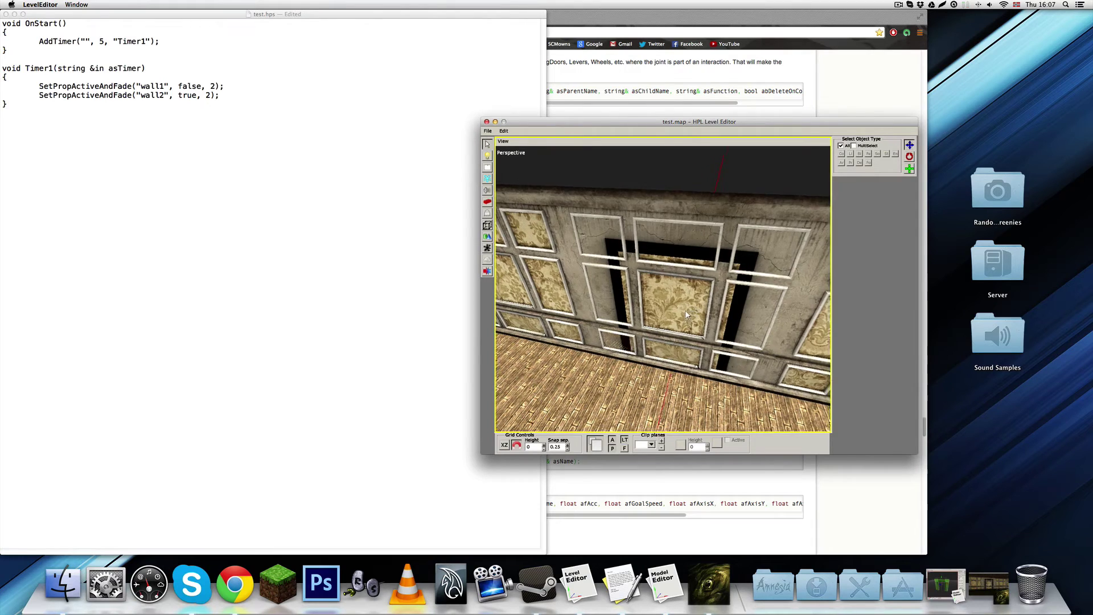
click(685, 310)
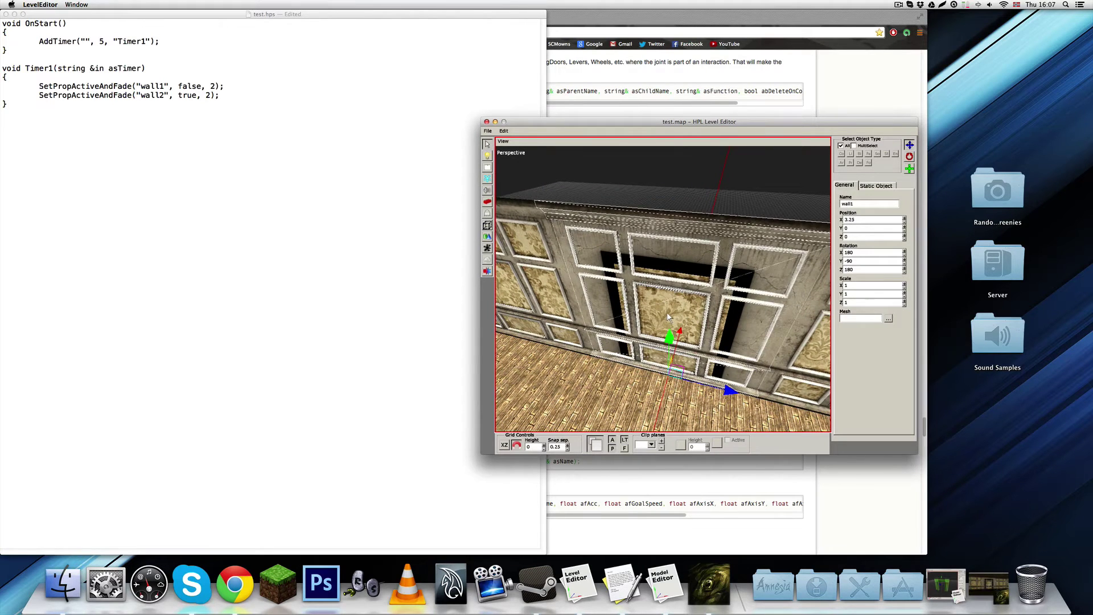
key(Delete)
click(593, 294)
key(Delete)
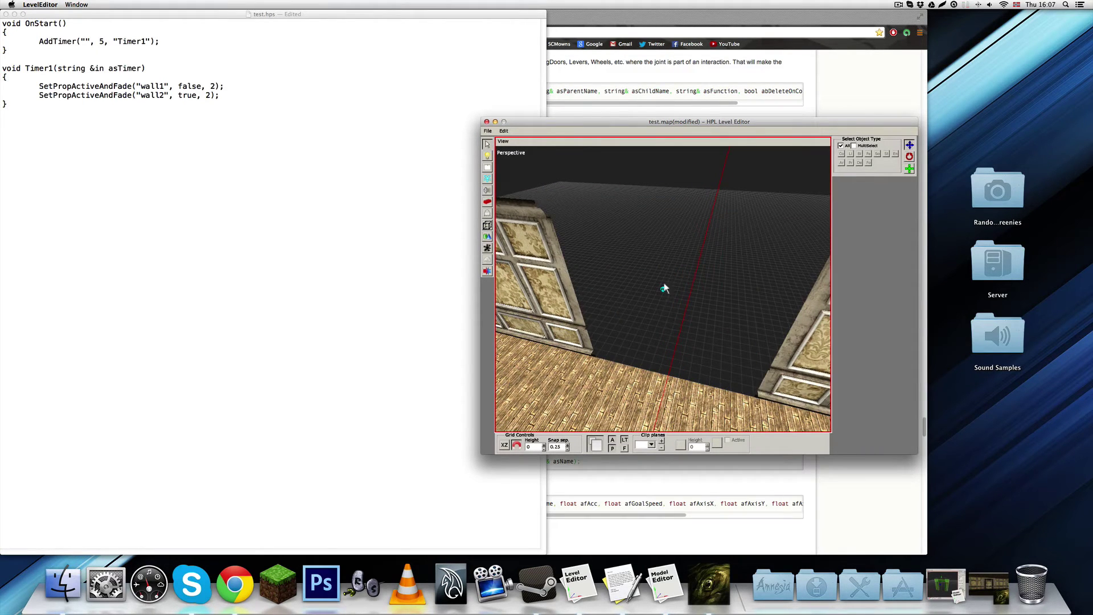
Step: Show the custom category of placeable entities and refresh its list
click(488, 215)
click(487, 203)
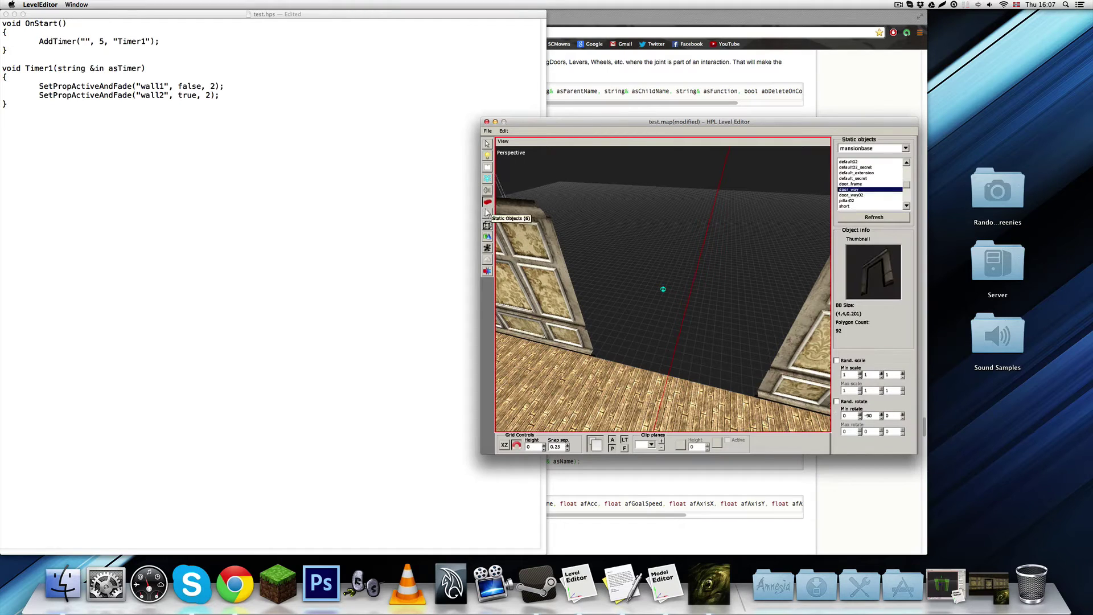
click(488, 214)
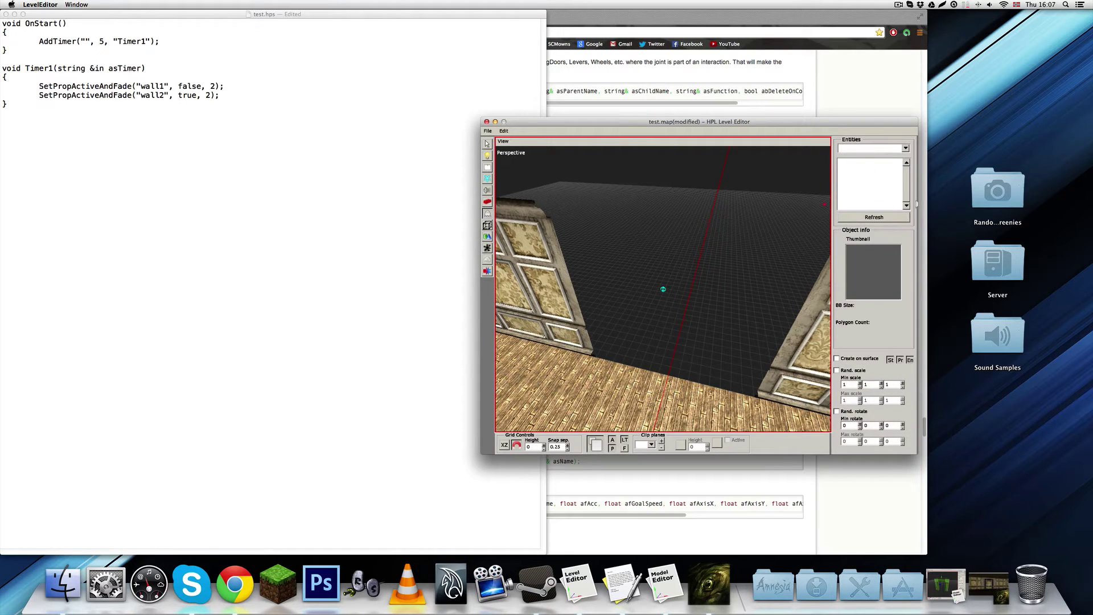
click(906, 148)
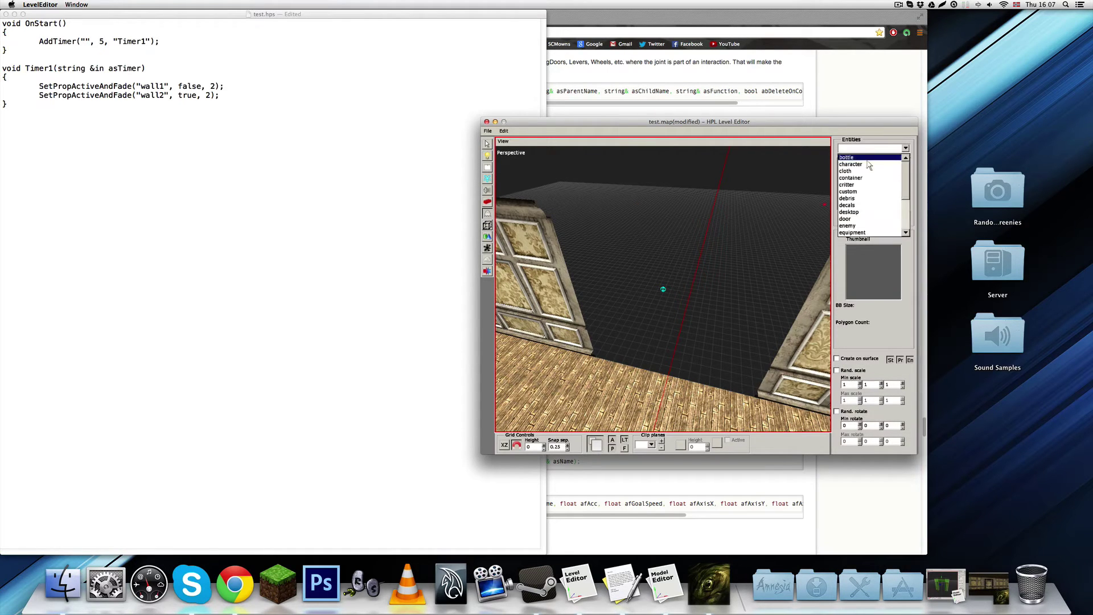
click(849, 192)
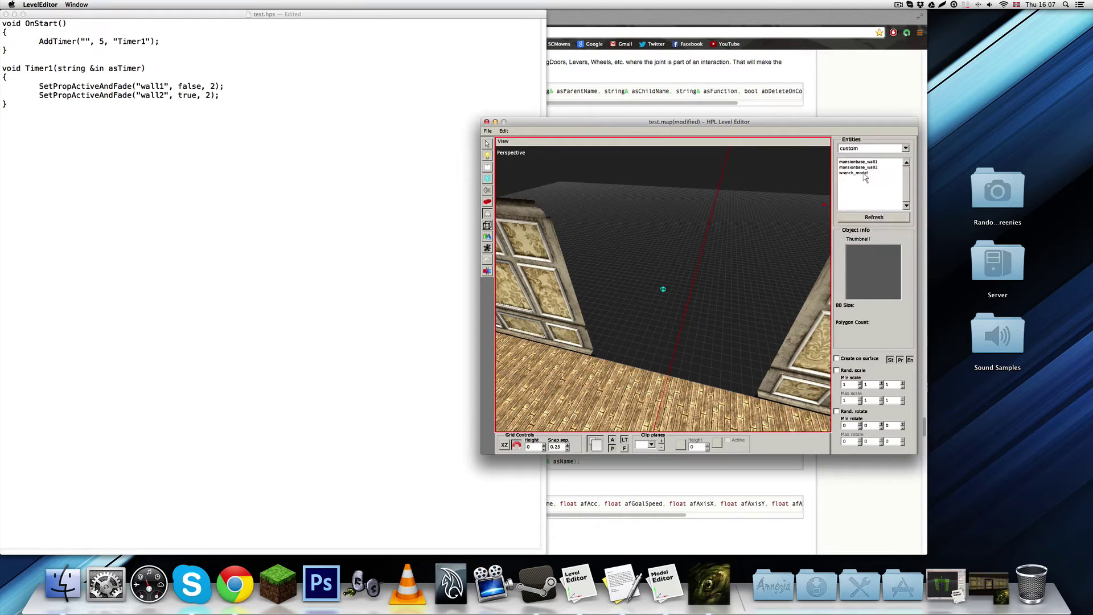
click(865, 218)
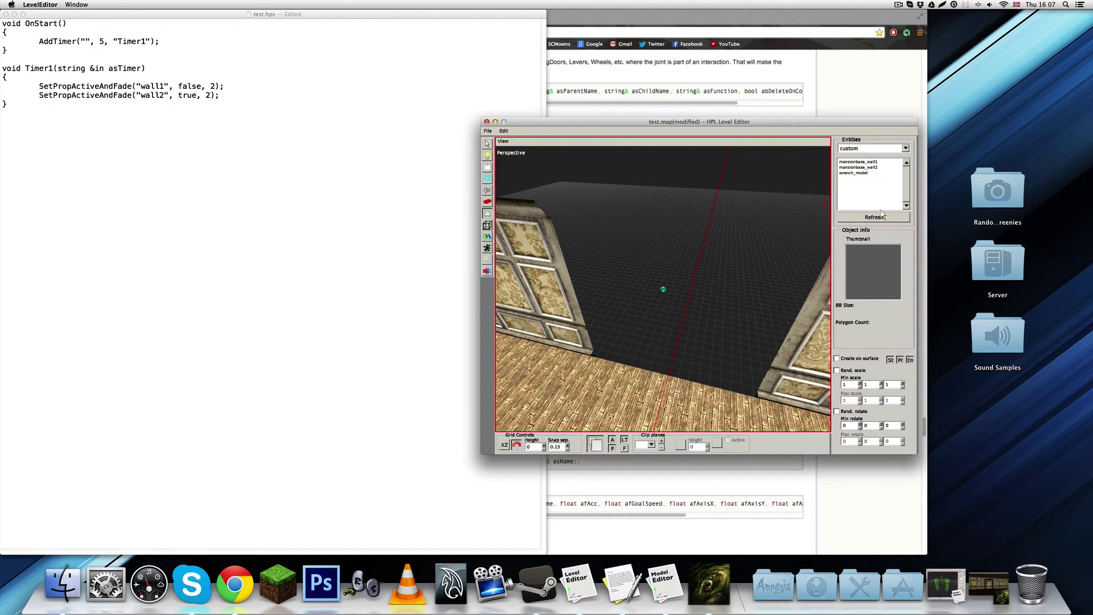
Step: Place the mansionbase_wall1 entity in the gap between the static walls, rotated -90 degrees about Y
click(866, 162)
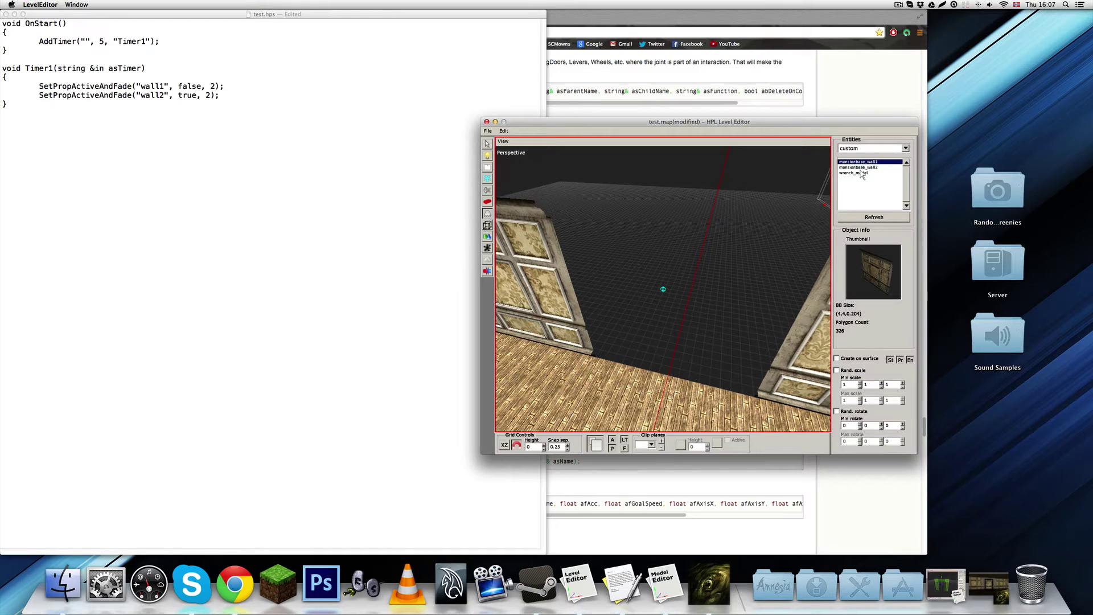
scroll(675, 361, down, 1)
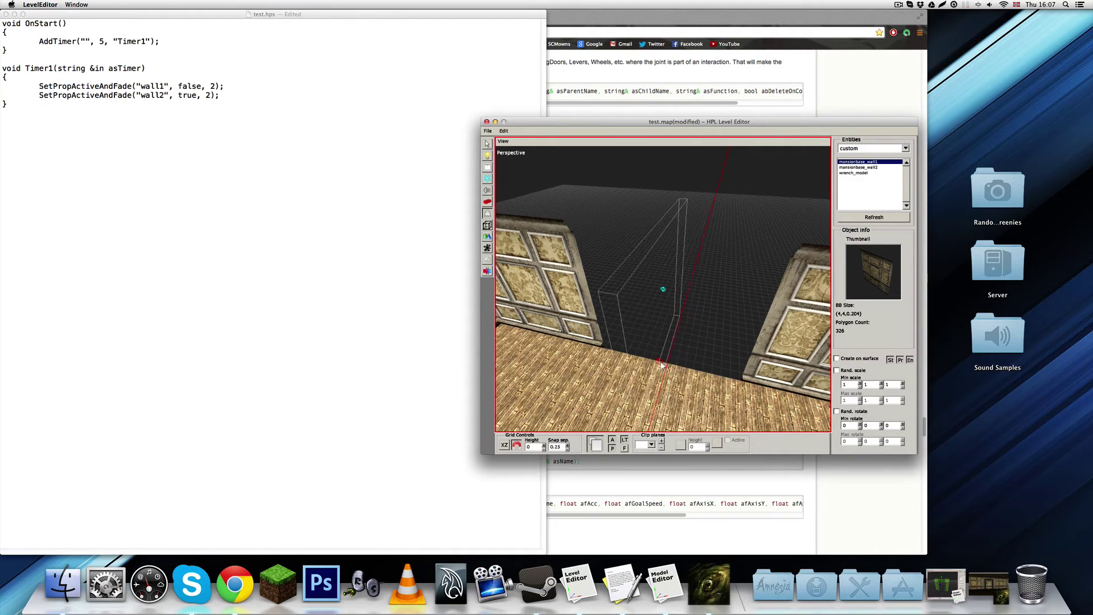
shift+drag(667, 363, 669, 365)
shift+scroll(669, 368, down, 3)
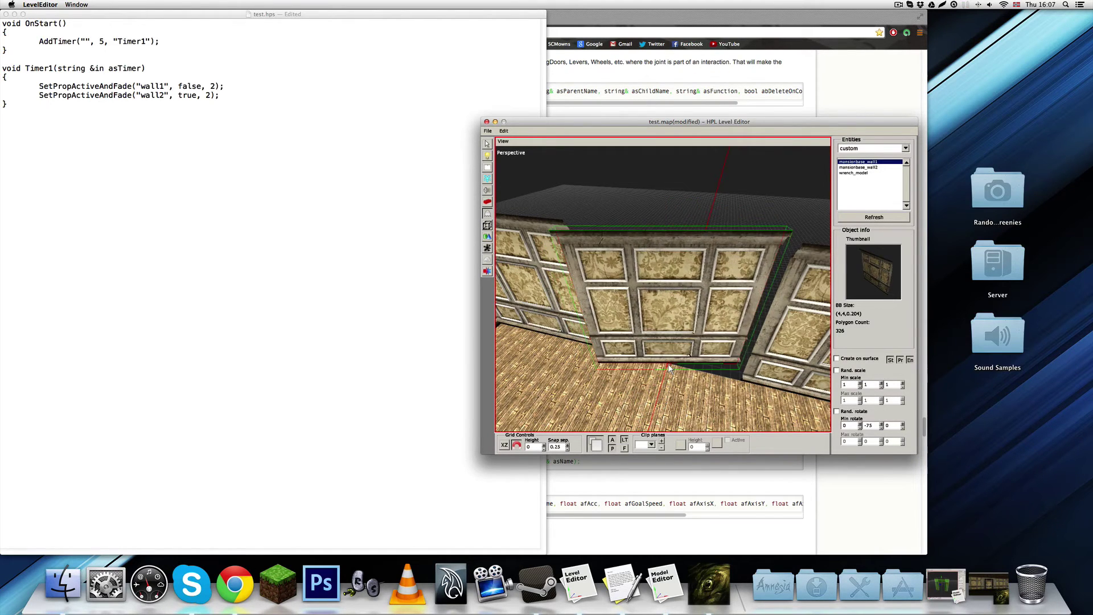
click(668, 365)
alt+middle_drag(668, 365, 699, 297)
key(1)
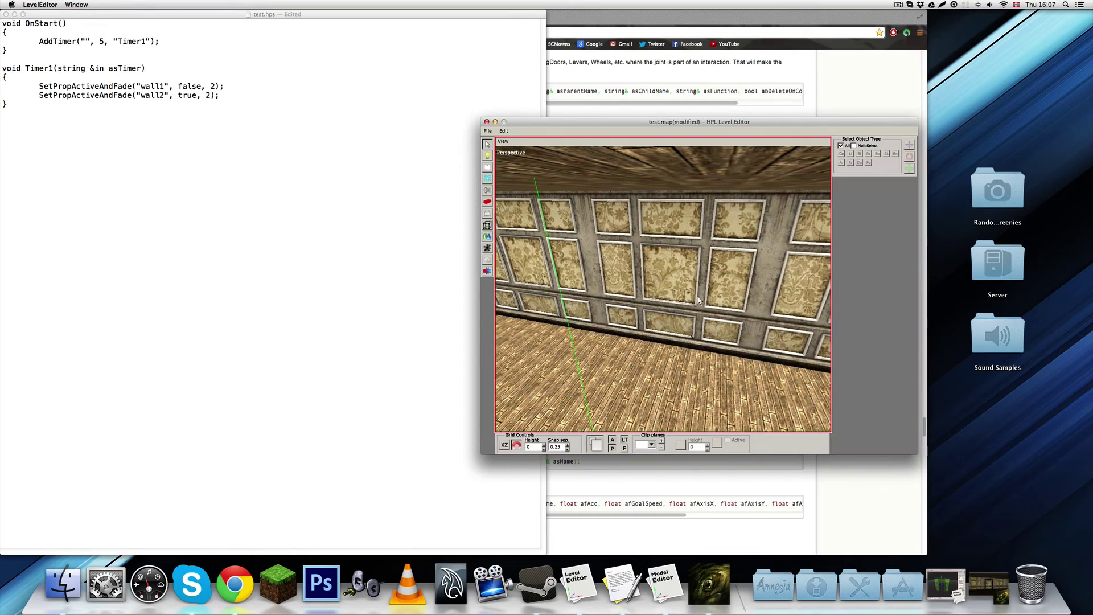
Step: Examine from several angles how the new wall entity lines up with the surrounding walls
click(687, 289)
middle_drag(626, 319, 573, 256)
click(586, 250)
click(677, 247)
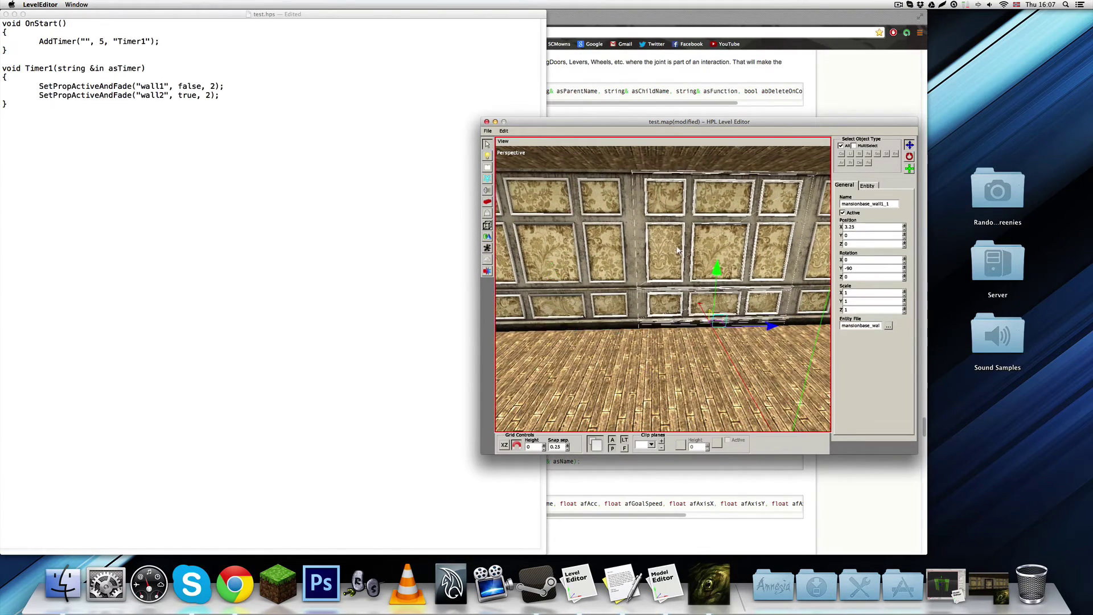
mouse_move(677, 247)
alt+middle_down()
mouse_move(712, 248)
mouse_move(677, 257)
alt+middle_up()
scroll(712, 249, up, 5)
scroll(677, 258, down, 5)
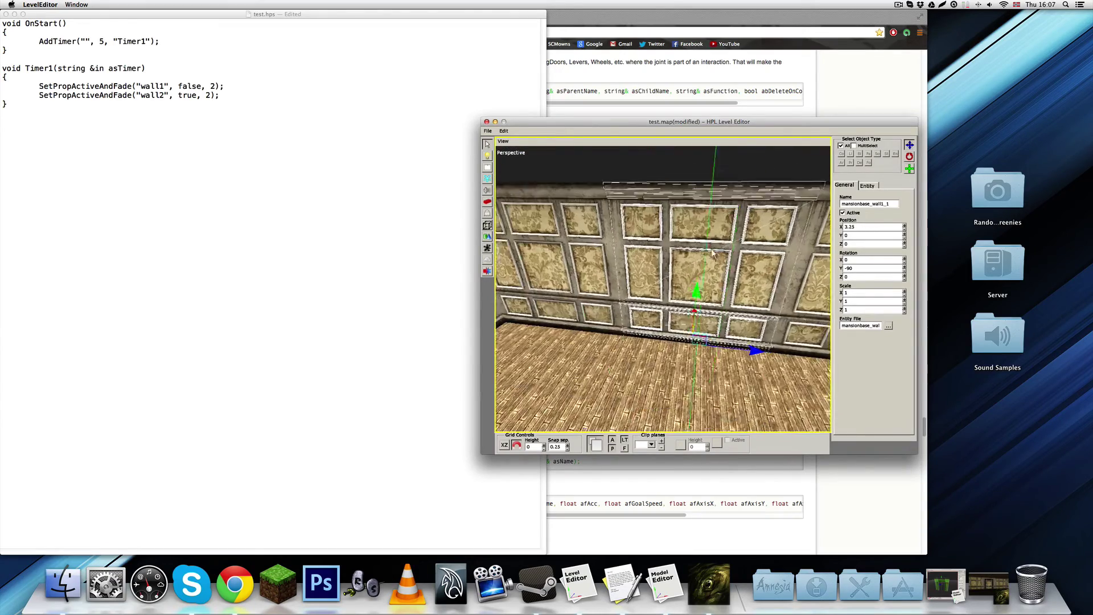
alt+middle_drag(650, 280, 740, 272)
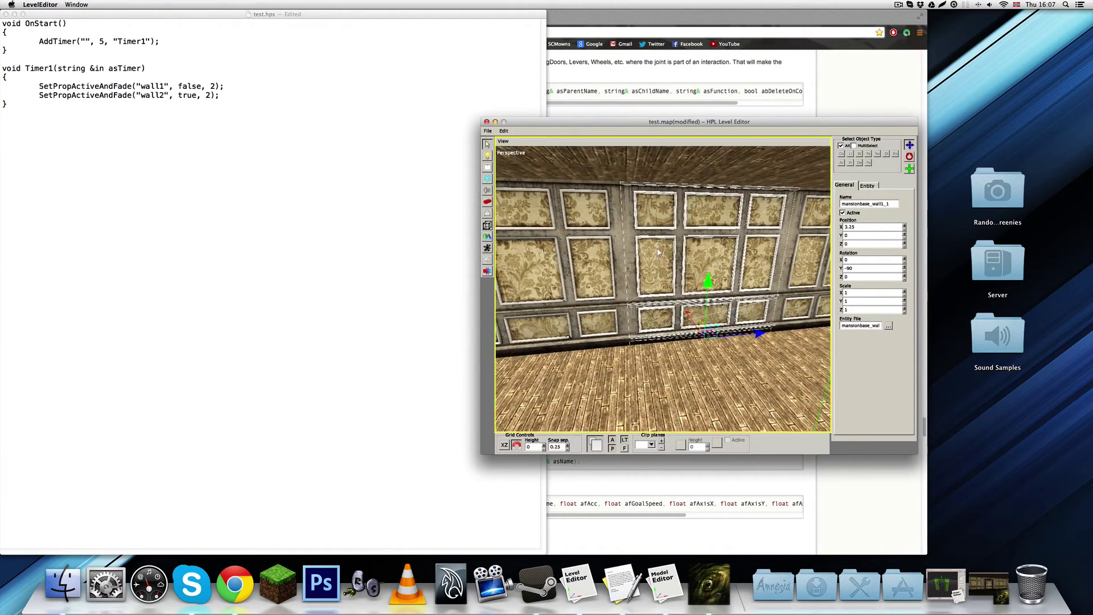
alt+middle_drag(657, 248, 629, 240)
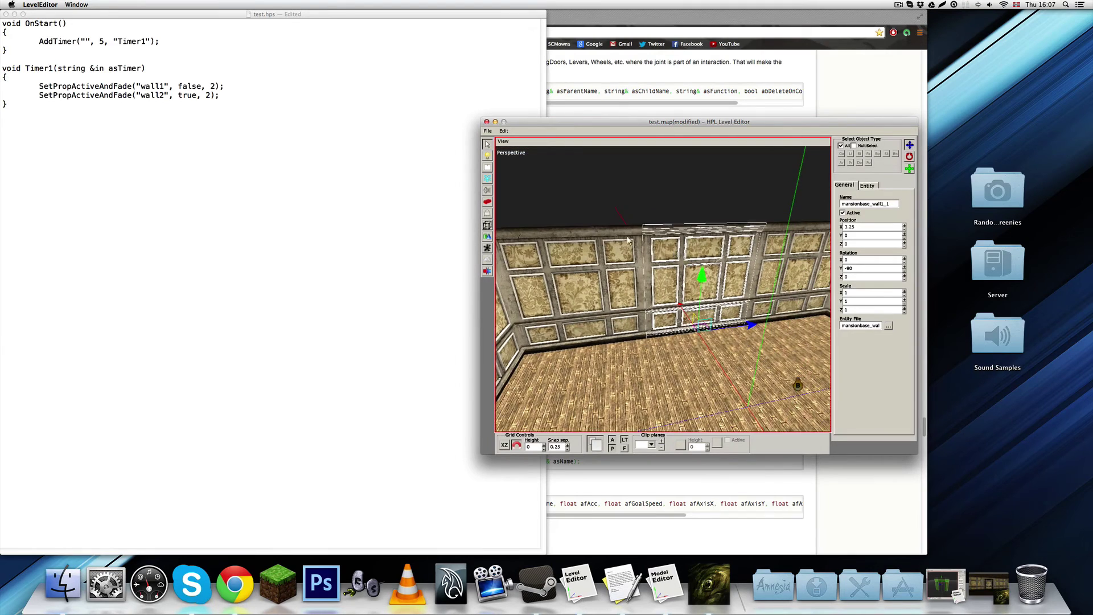
alt+middle_drag(675, 288, 652, 210)
click(651, 209)
scroll(610, 304, up, 4)
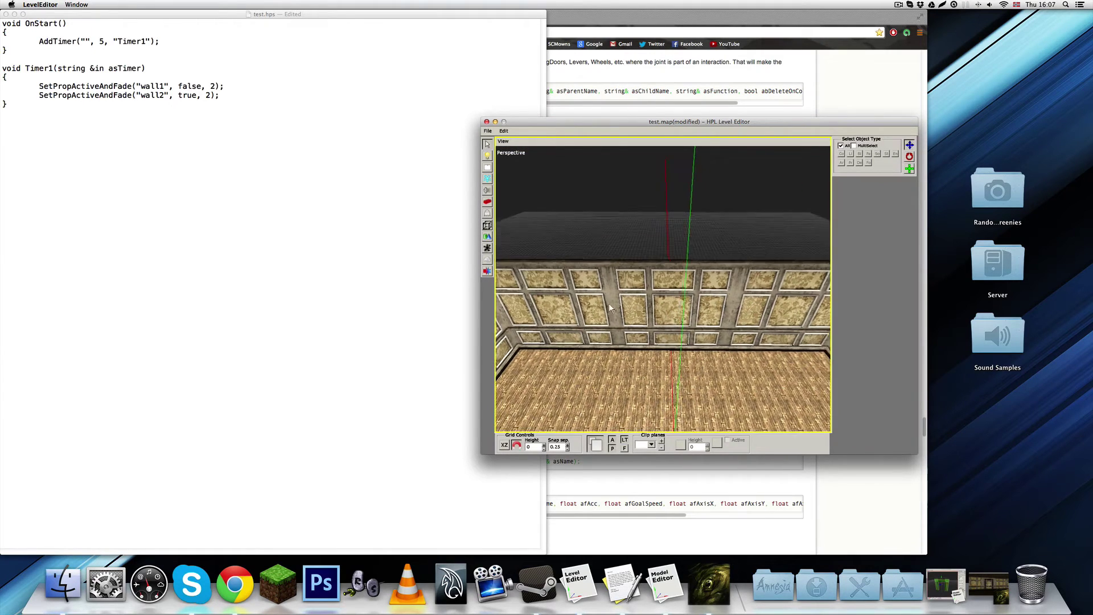
alt+middle_drag(609, 312, 569, 287)
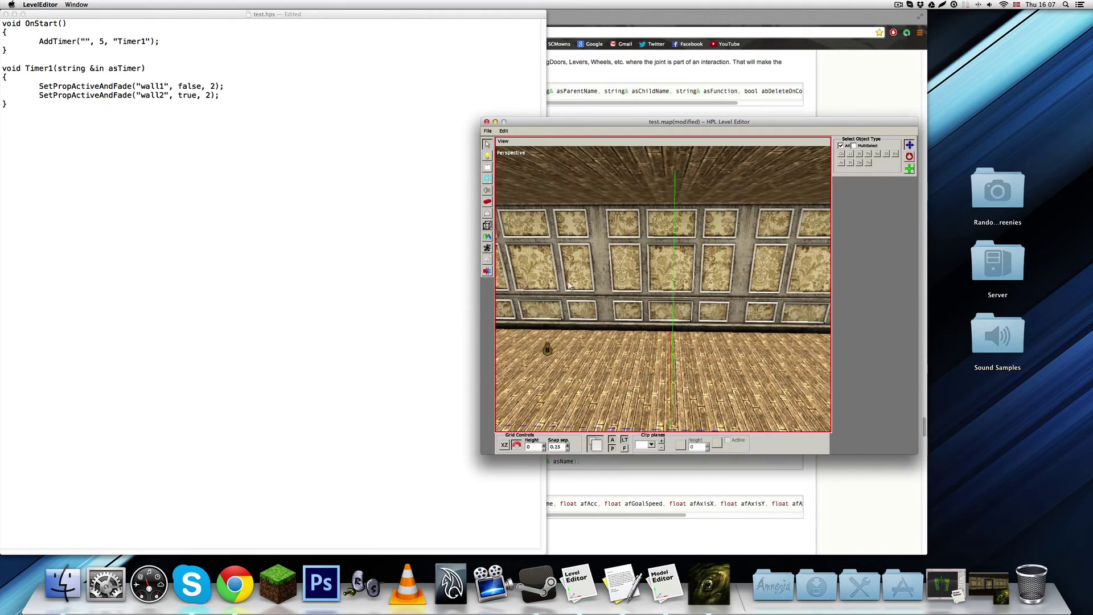
Step: Compare the wall entity's properties with those of the neighbouring static wall and review its entity-specific settings
click(630, 272)
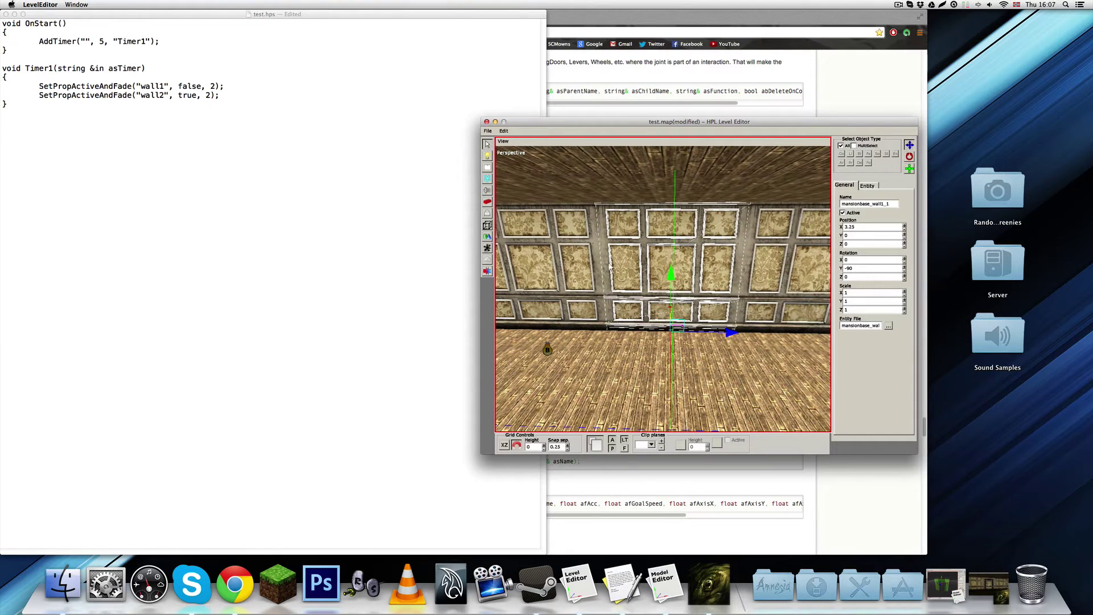
click(568, 257)
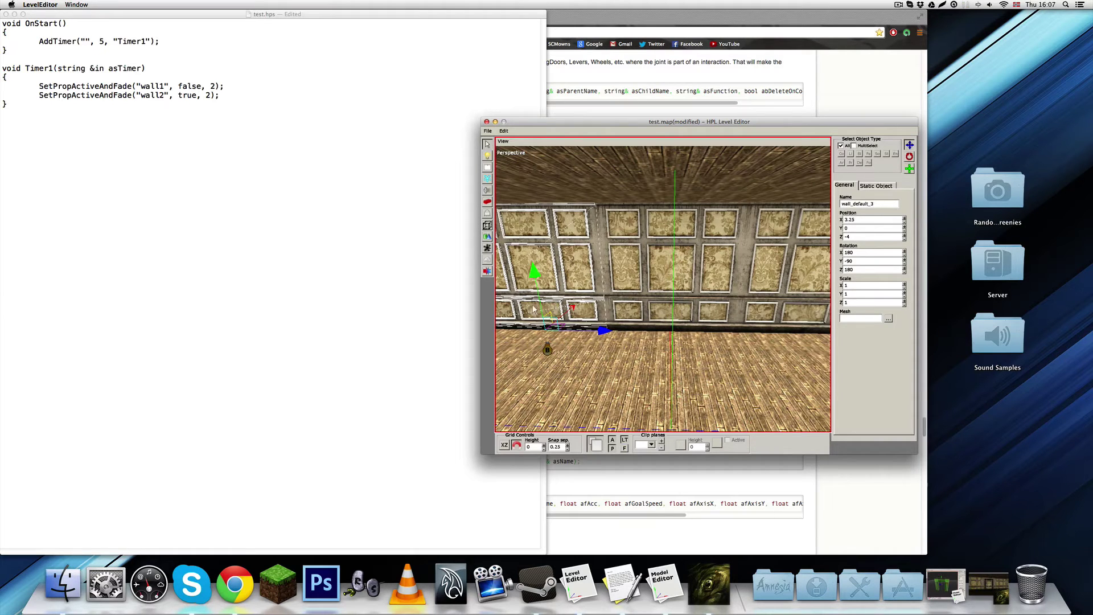
click(620, 259)
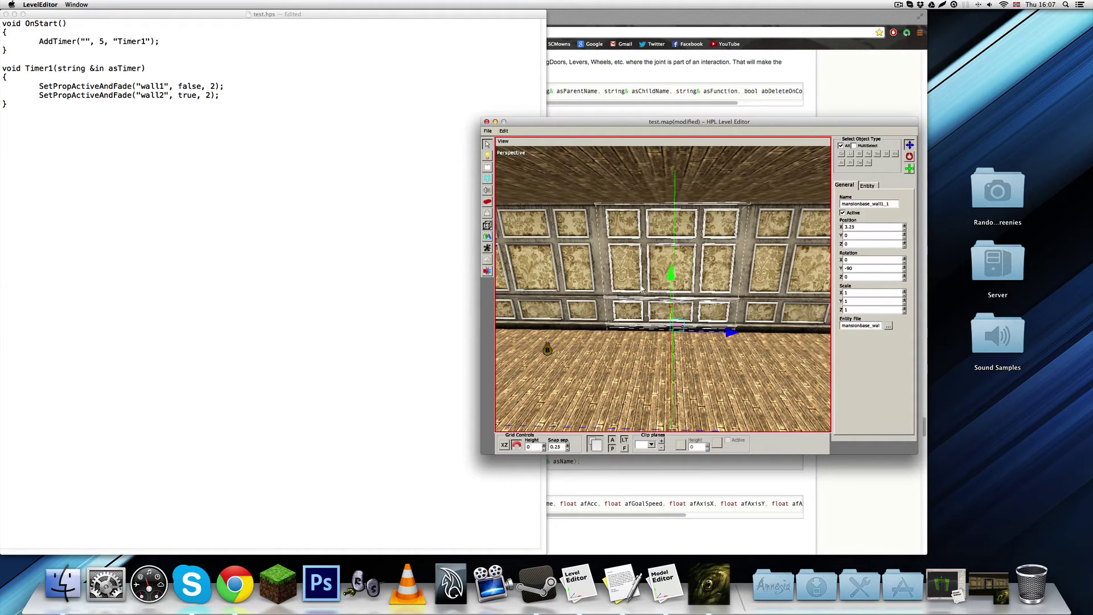
scroll(661, 284, up, 5)
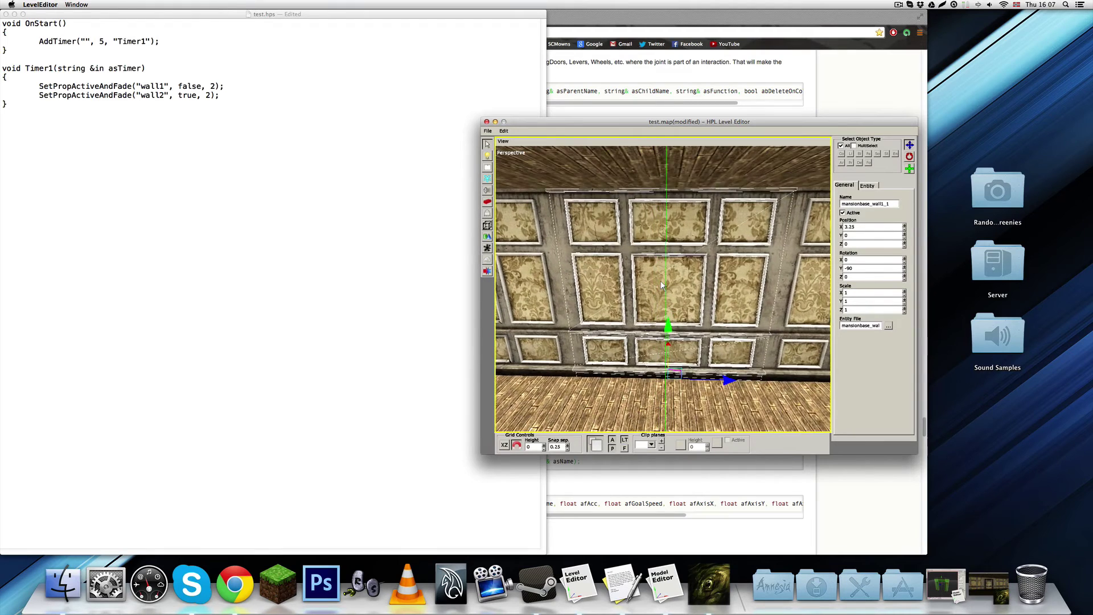
alt+drag(661, 281, 679, 277)
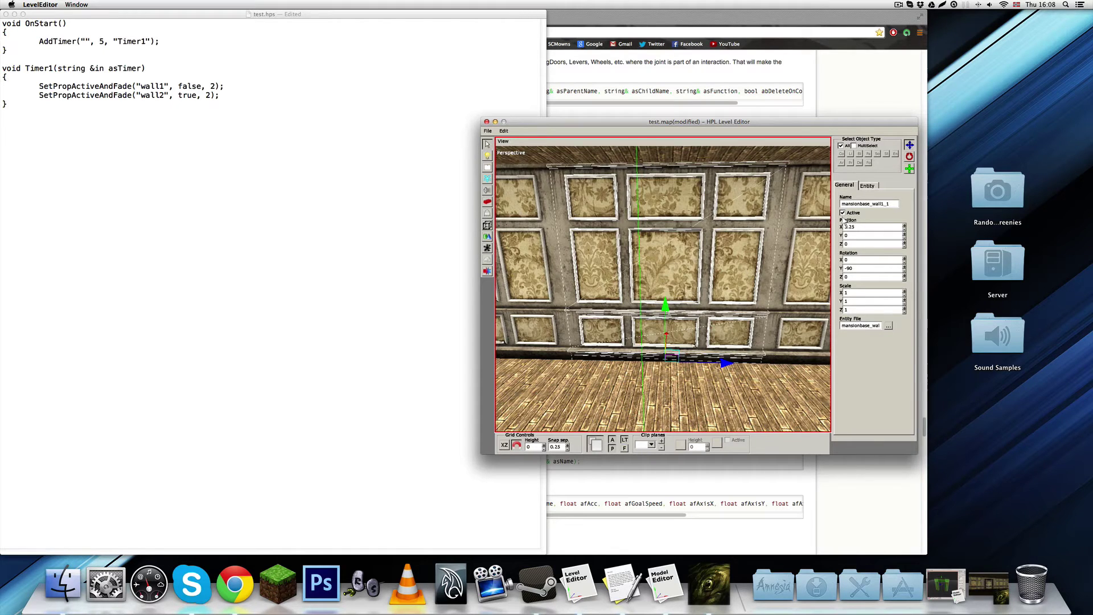
click(867, 186)
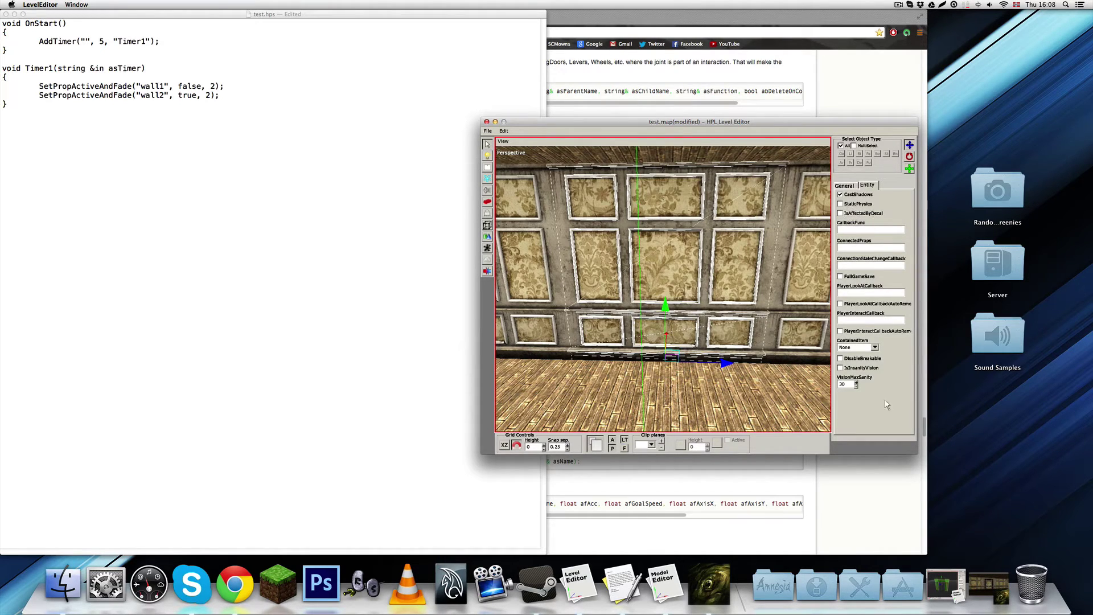
click(844, 185)
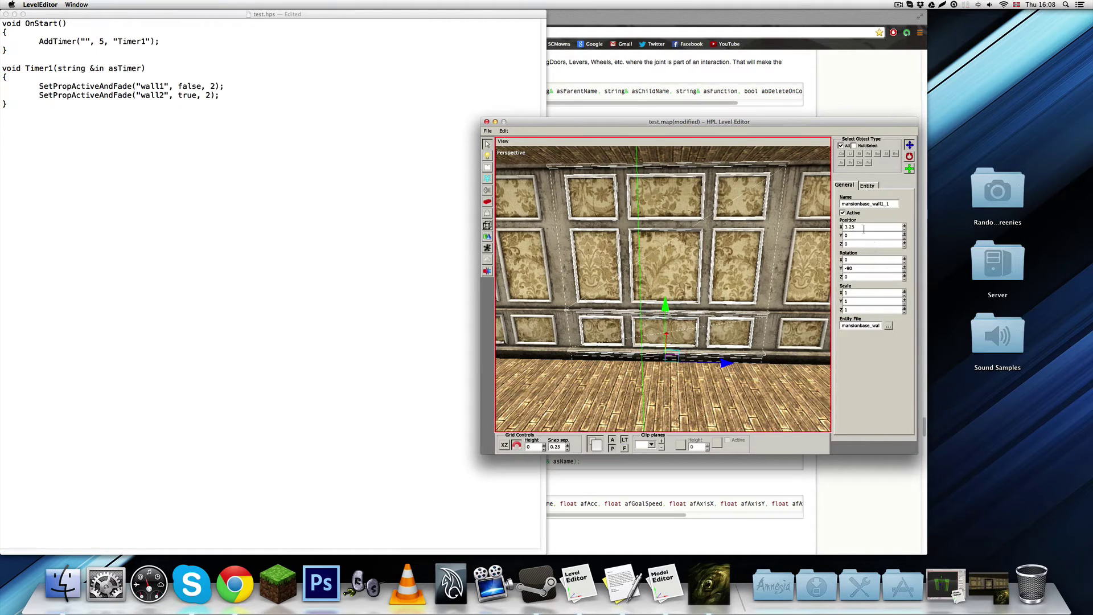
Step: Duplicate the wall entity in place and name the copy wall2
double_click(880, 204)
text(wall2)
key(ctrl+d)
Step: Replace wall2's entity file with mansionbase_wall2.ent so that it becomes the doorway
click(888, 326)
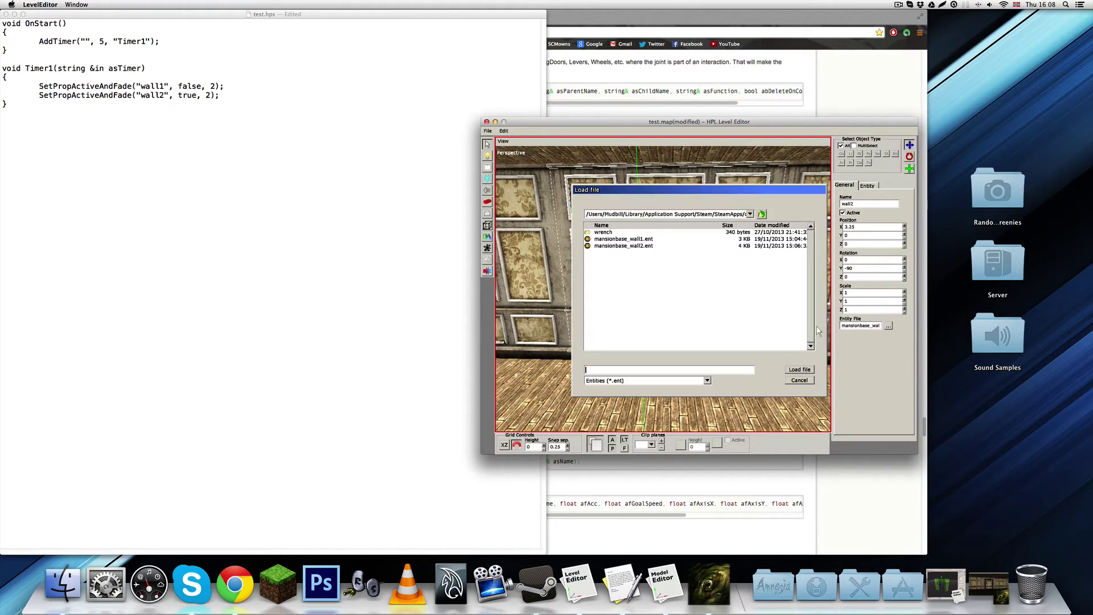
click(632, 247)
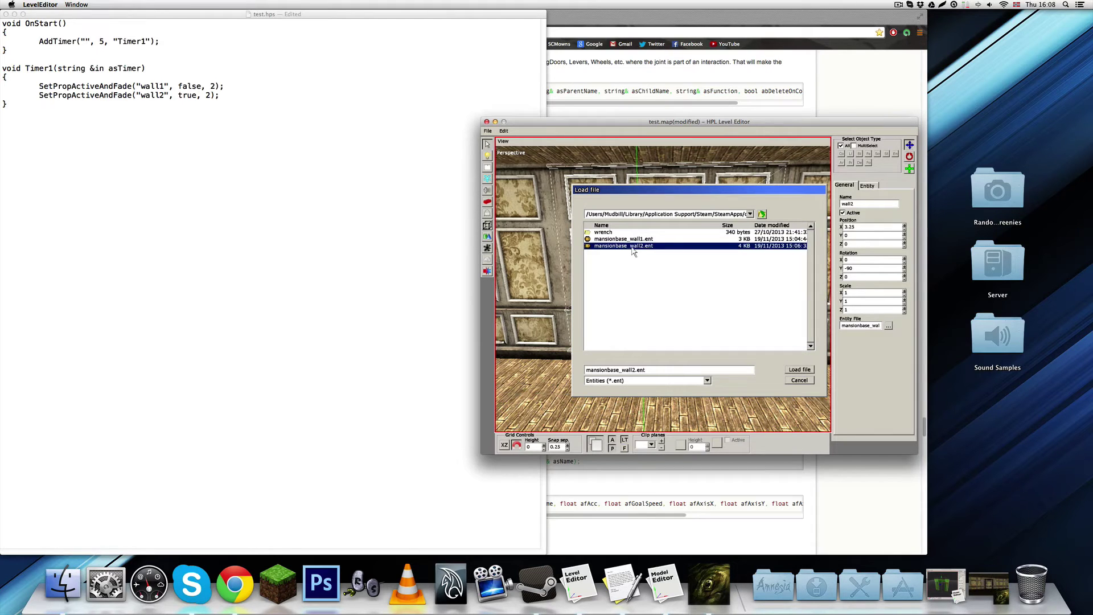
click(798, 371)
middle_drag(715, 306, 740, 302)
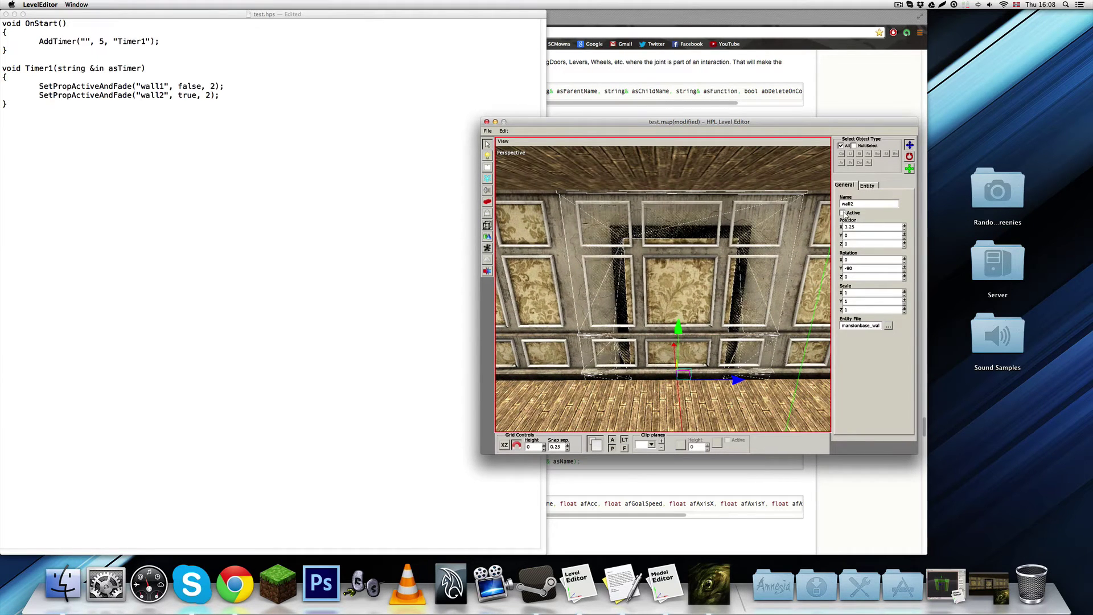
Step: Make the wall2 doorway inactive and save test.map
click(846, 216)
middle_drag(689, 284, 743, 334)
alt+drag(743, 330, 705, 262)
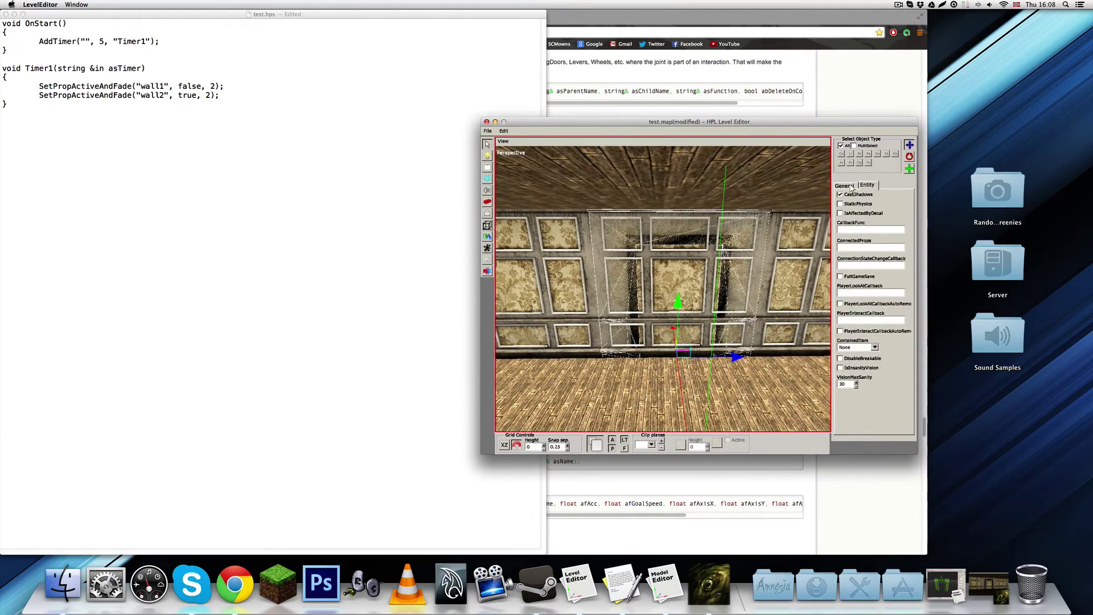
click(488, 130)
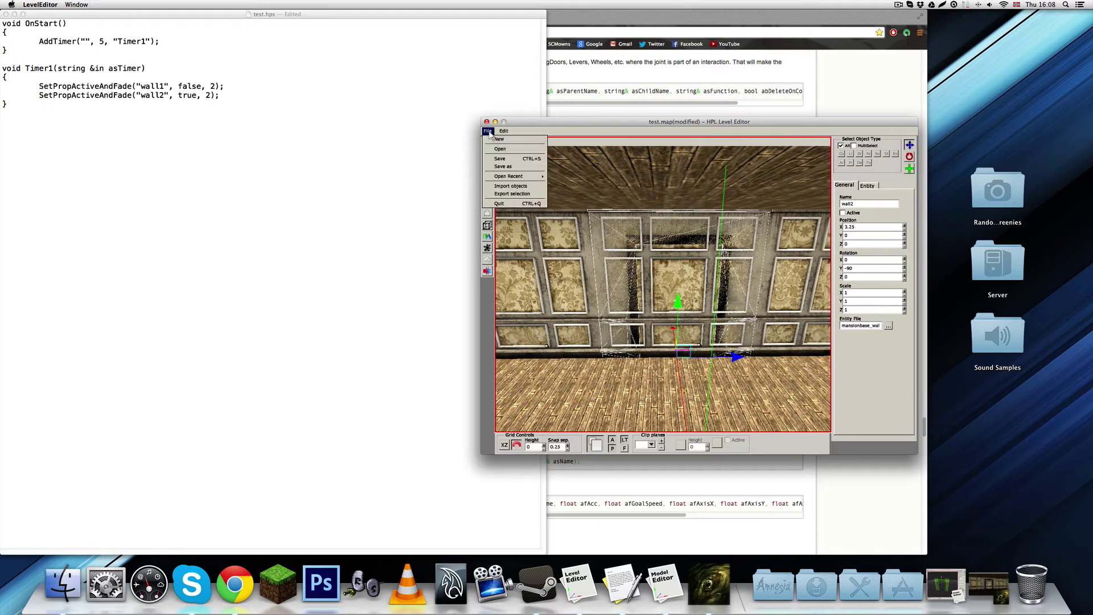
click(504, 158)
Step: Switch back to Amnesia, exit the paused session to the main menu, and start the custom story again
click(709, 581)
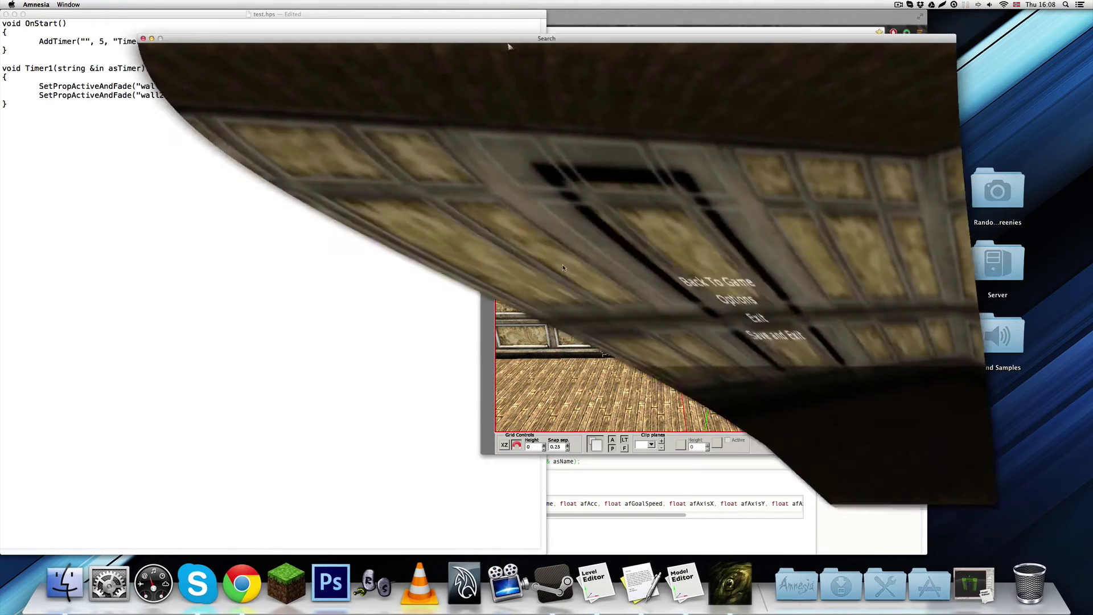
click(521, 312)
click(521, 282)
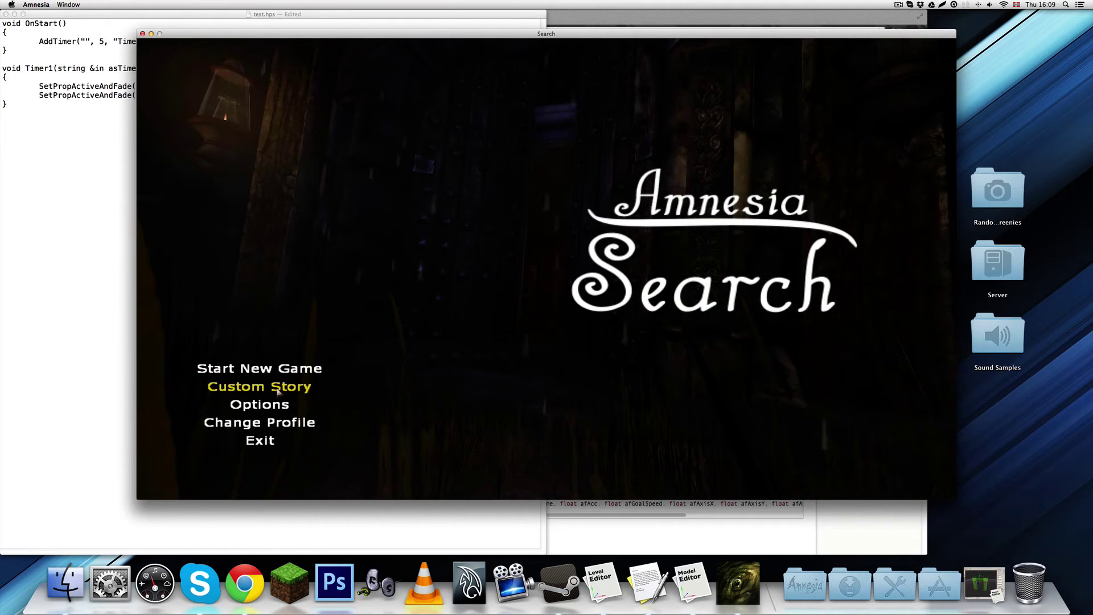
click(277, 387)
double_click(495, 214)
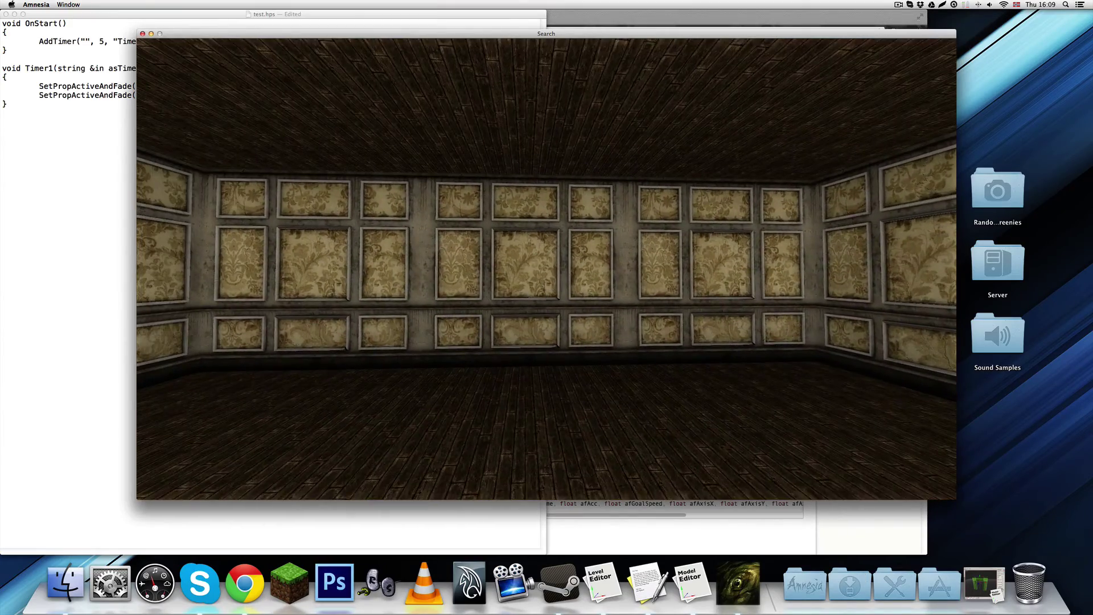
Step: Walk up to the wall to watch it fade into the doorway, and inspect the opening from close up
key(w)
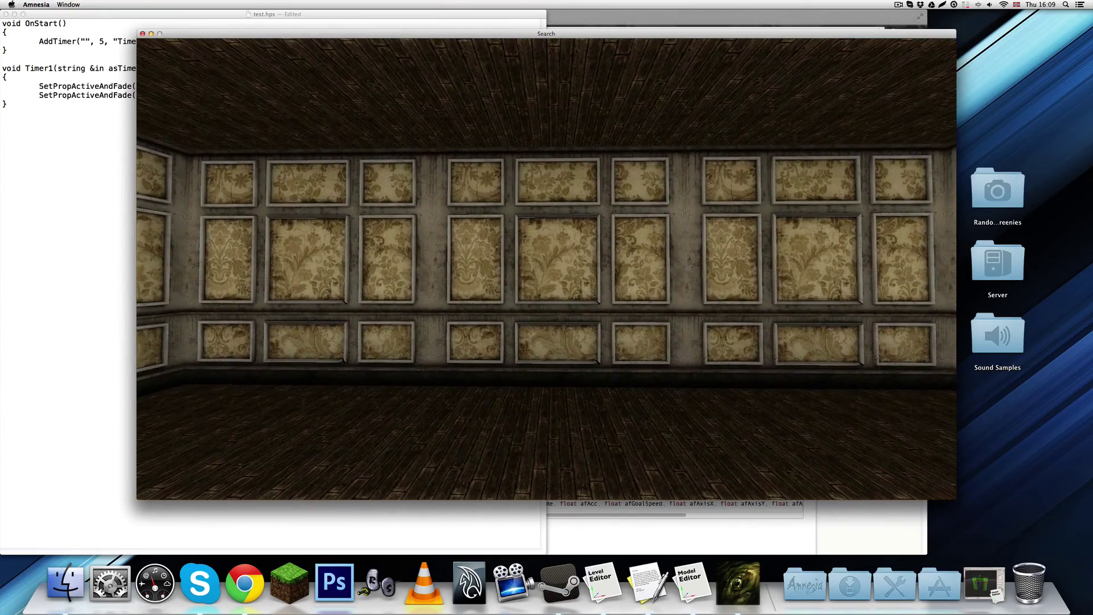
key(w)
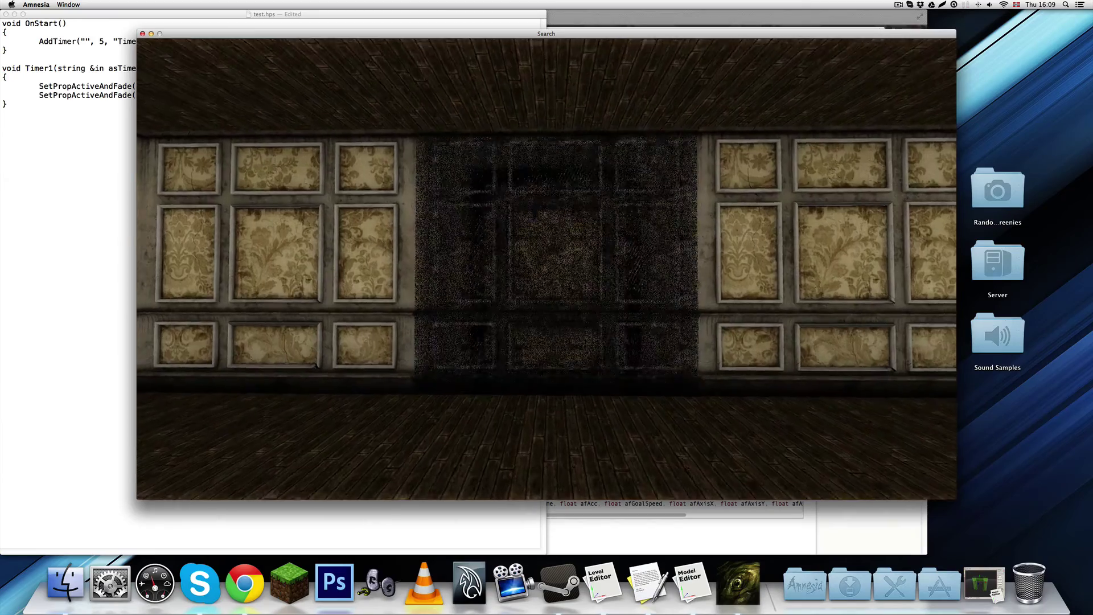
key(w)
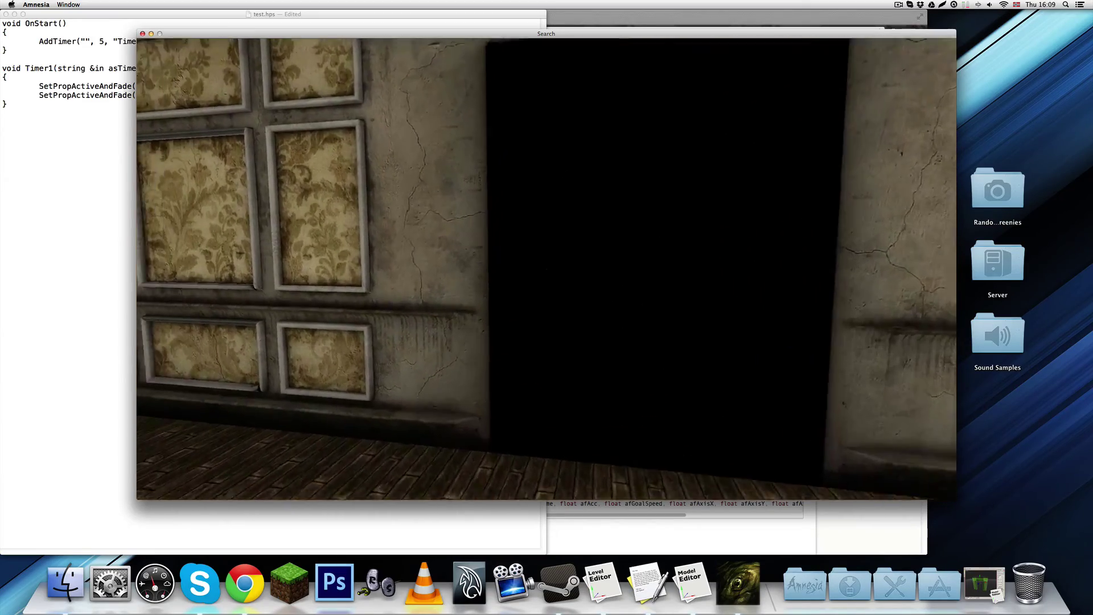
key(s)
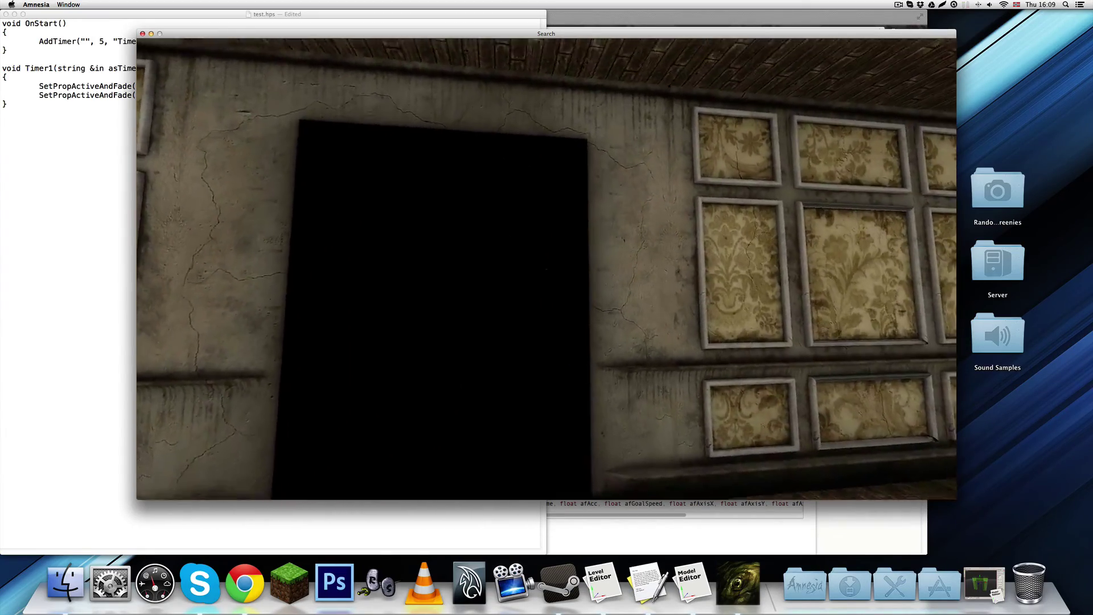
key(w)
key(w)
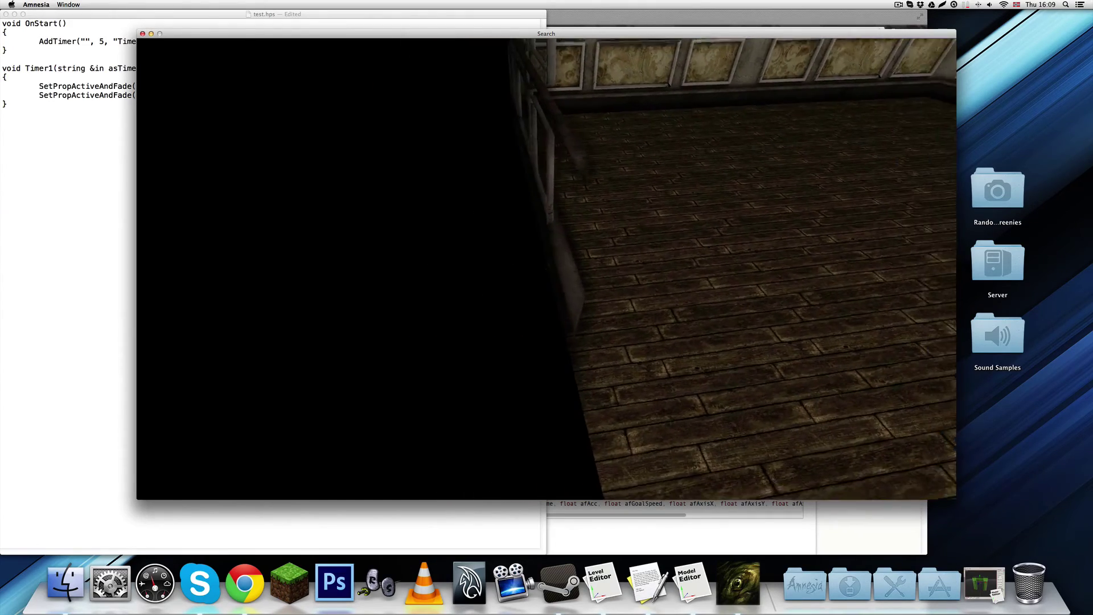
Step: Walk along the wall around the doorway opening to inspect its edges, and step back to face it
key(w)
key(w)
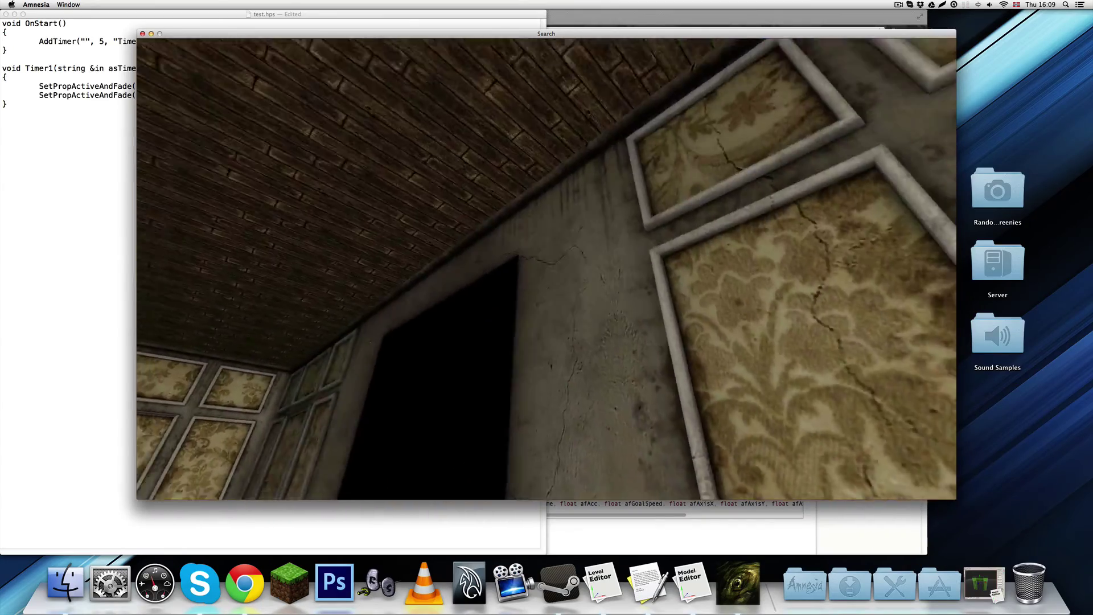
key(w)
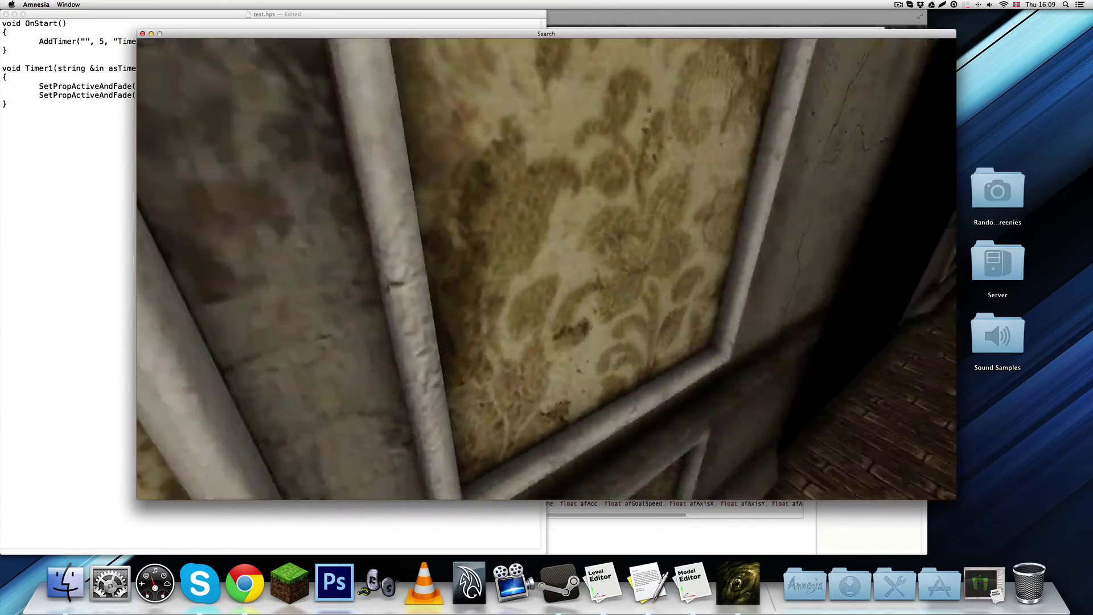
key(s)
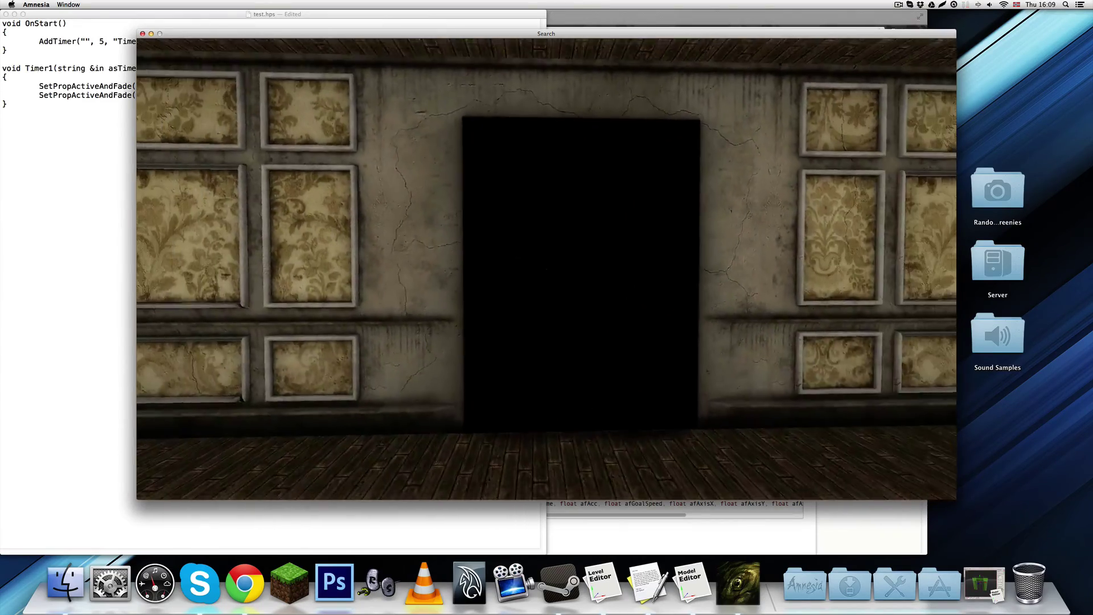
Step: Pause the game, switch to test.hps in TextEdit, and change the wall1 call to SetEntityActive("wall1", false)
key(Escape)
click(107, 196)
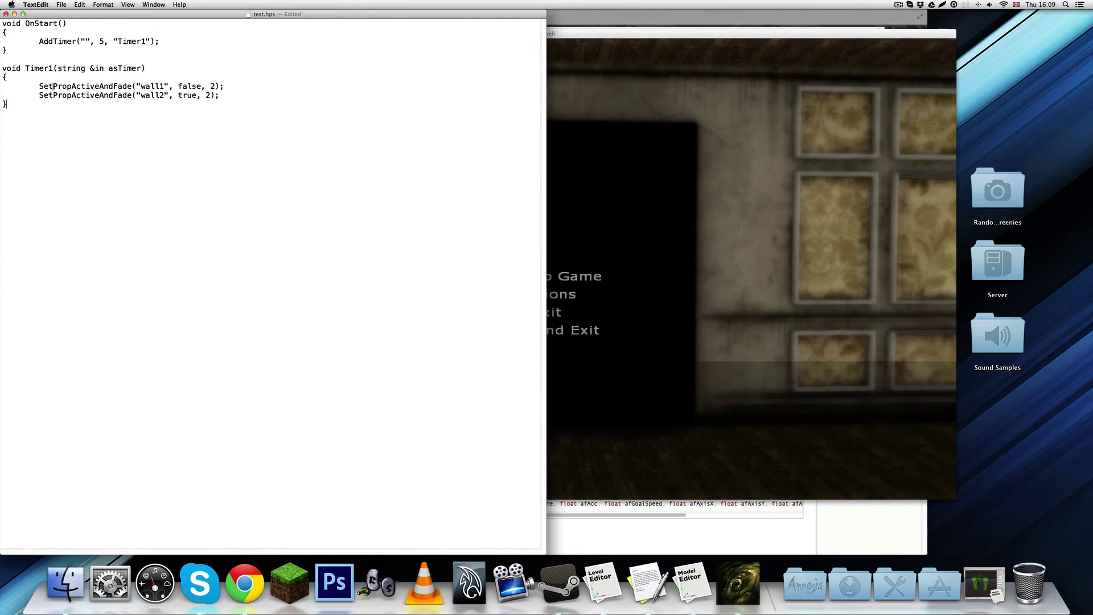
drag(53, 86, 68, 86)
text(Entity)
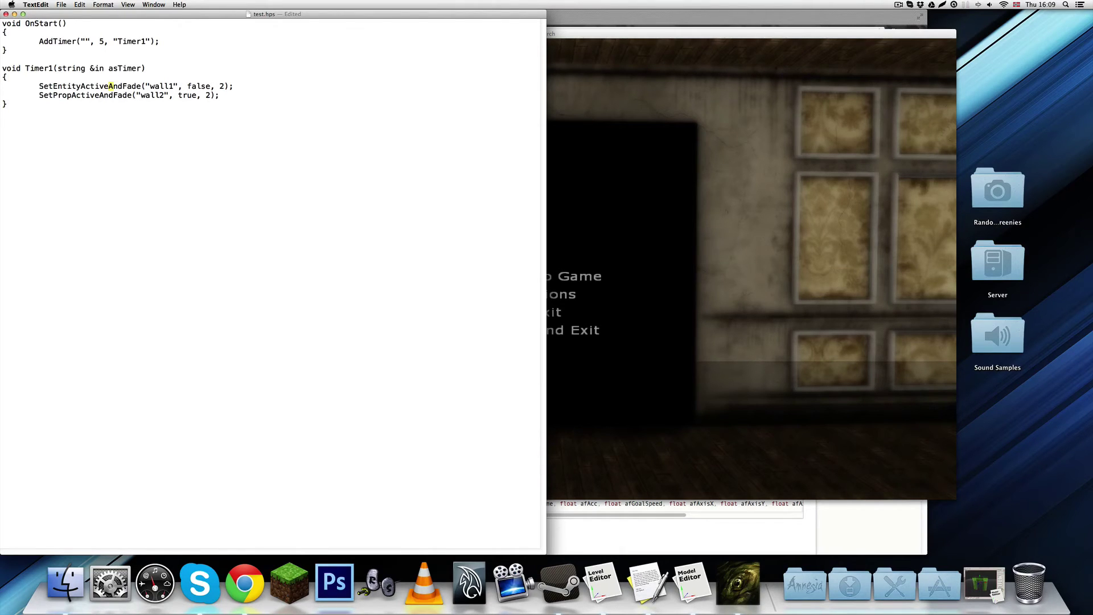
key(shift+Right)
key(shift+Right)
key(shift+Right)
key(shift+Right)
key(shift+Right)
key(shift+Right)
key(BackSpace)
Step: Change the wall2 call to SetEntityActive("wall2", true) and save test.hps
text(Entity)
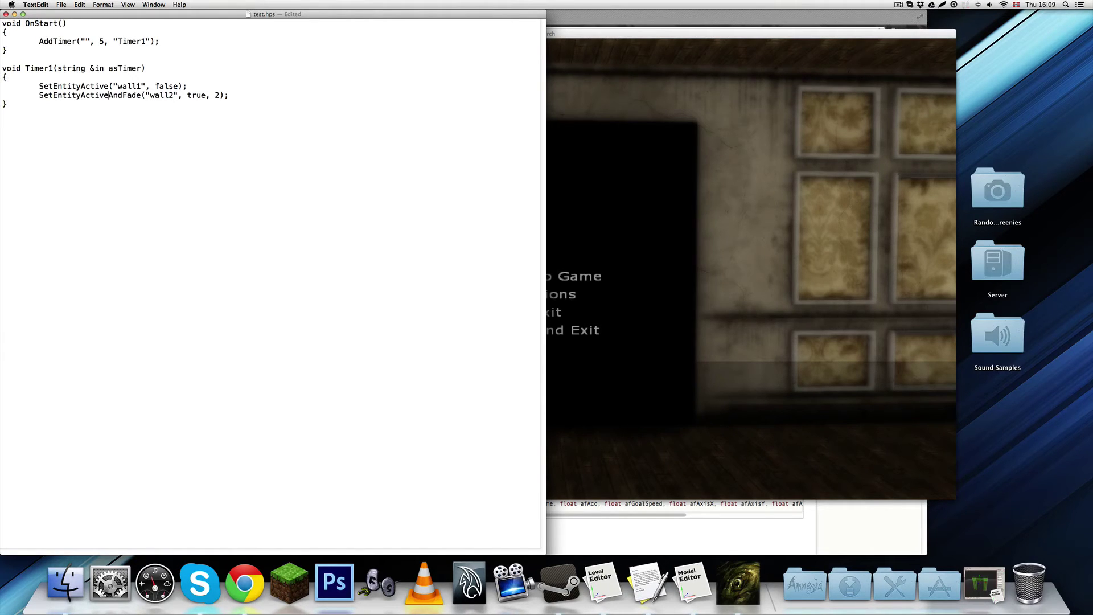
key(shift+Right)
key(shift+Right)
key(shift+Right)
key(shift+Right)
key(shift+Right)
key(BackSpace)
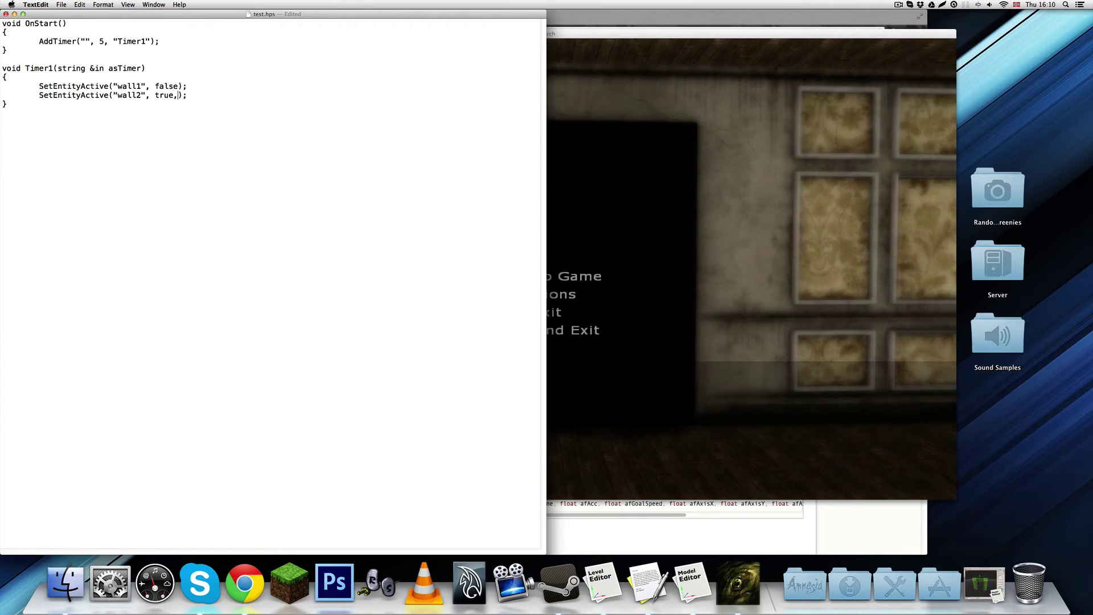
key(super+s)
Step: Return to Amnesia, exit the paused session to the main menu, and start the Tutorial custom story again
click(690, 228)
click(538, 313)
click(526, 280)
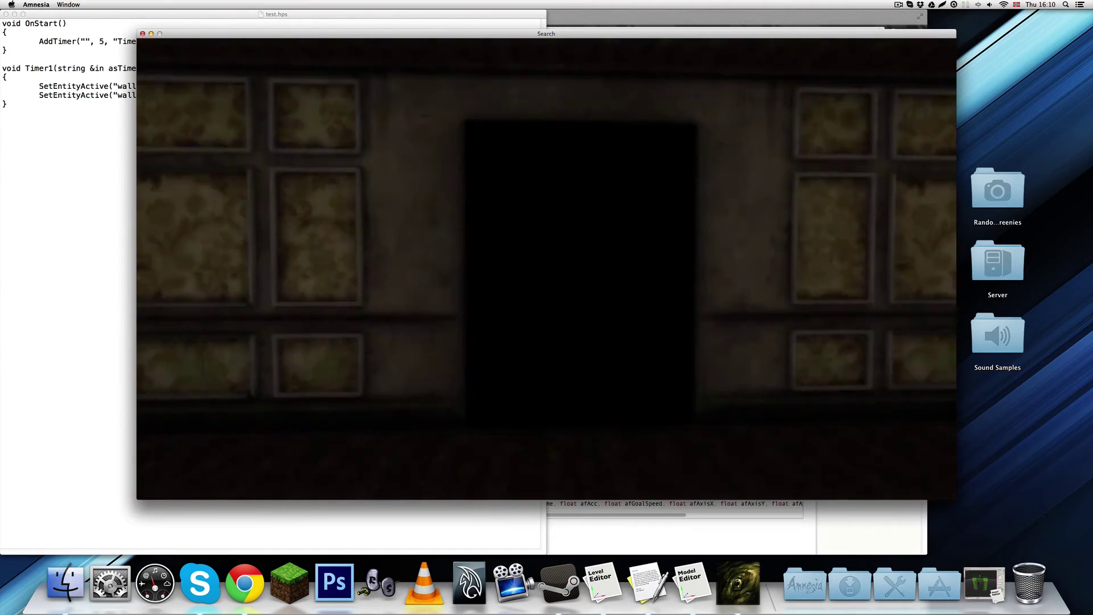
click(262, 384)
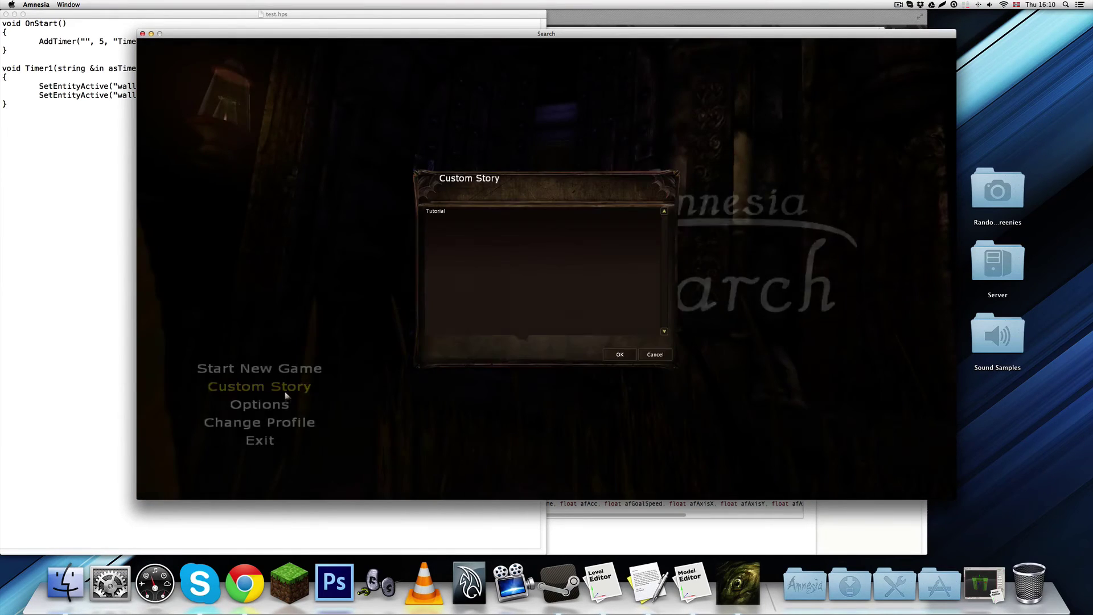
click(495, 212)
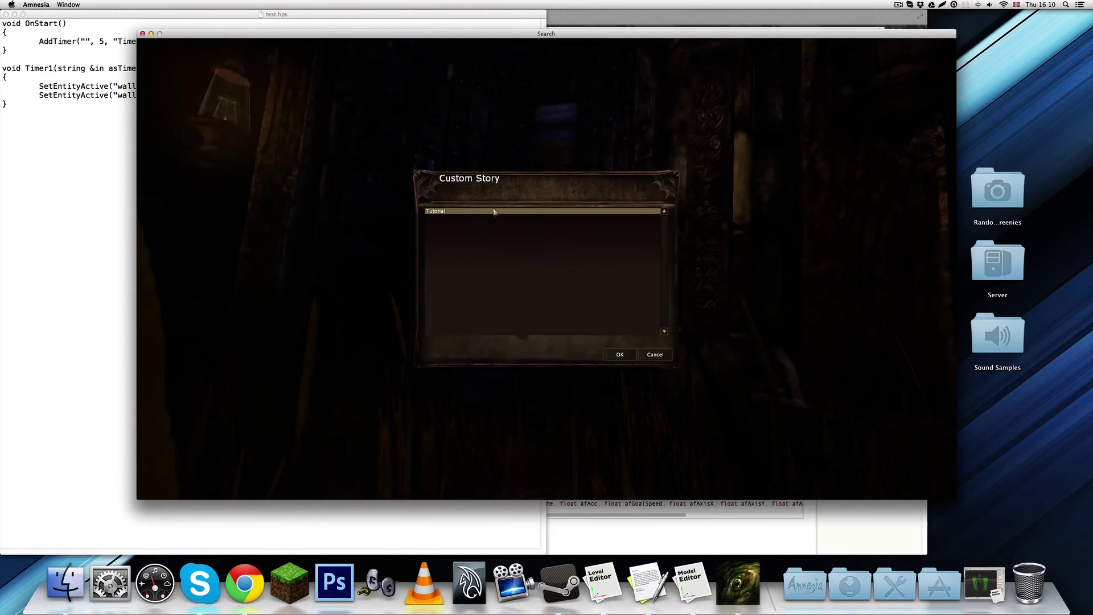
click(620, 354)
click(654, 263)
Step: Move back and forth in front of the wall while the timer runs to watch it switch to the doorway
key(s)
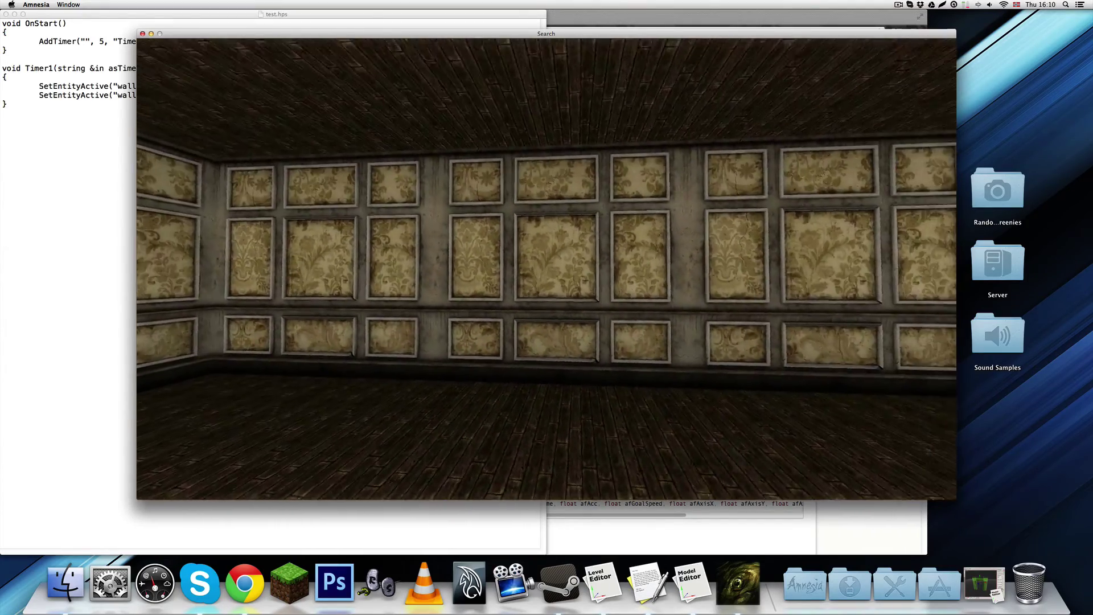
key(s)
key(w)
key(w)
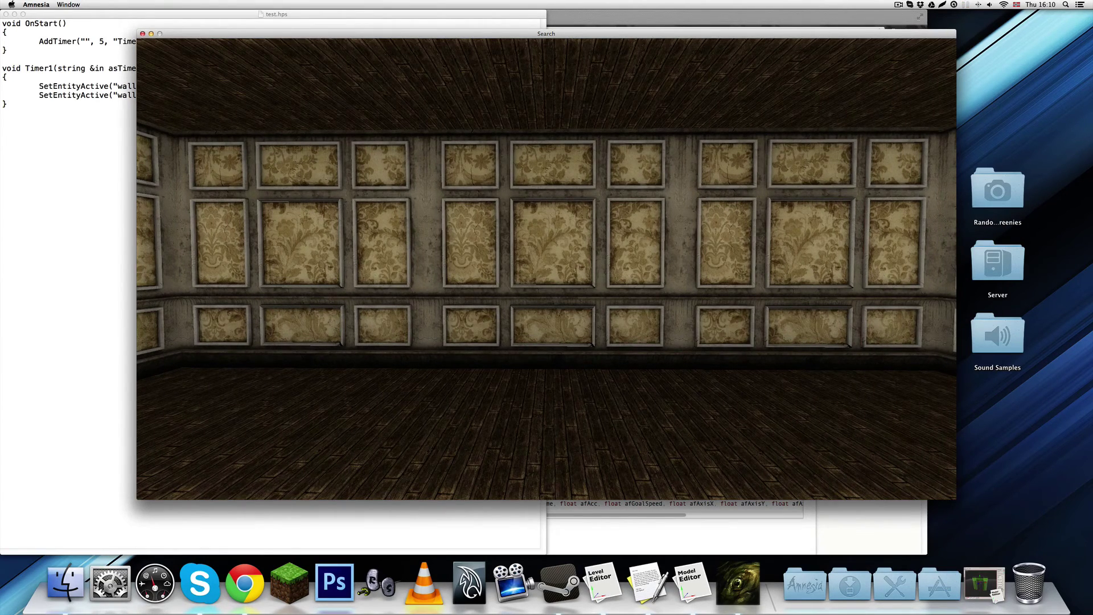
key(w)
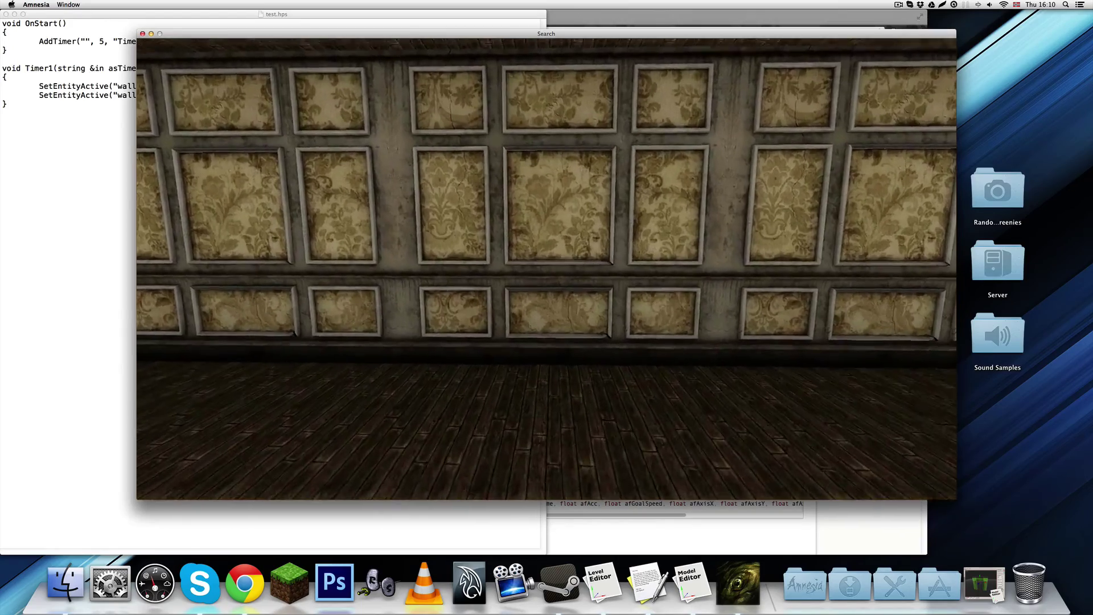
key(s)
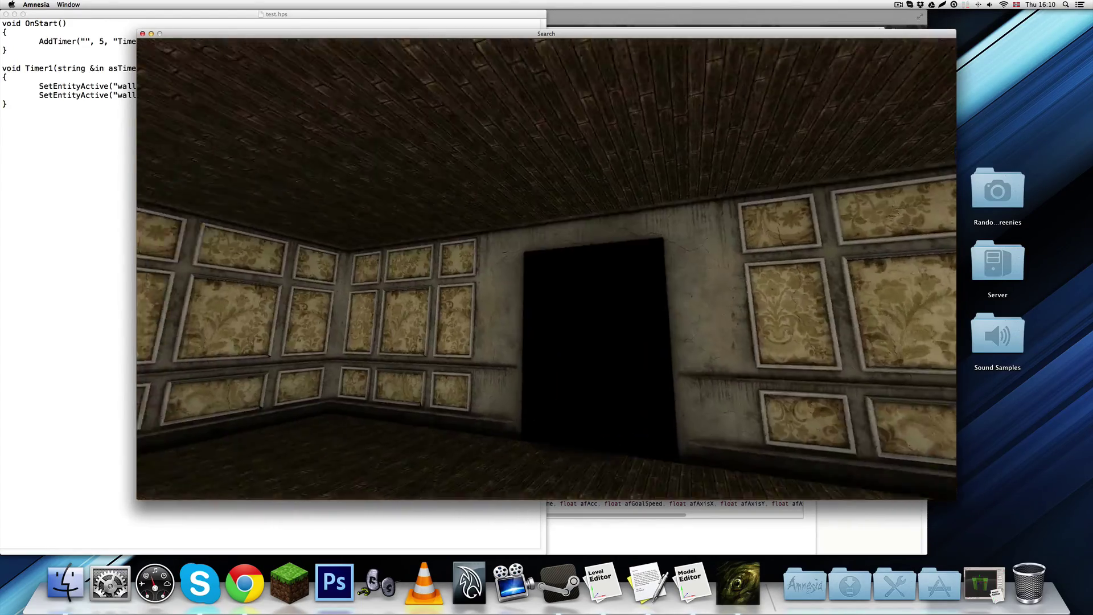
Step: Pause the test session and exit to the main menu
key(Escape)
click(548, 313)
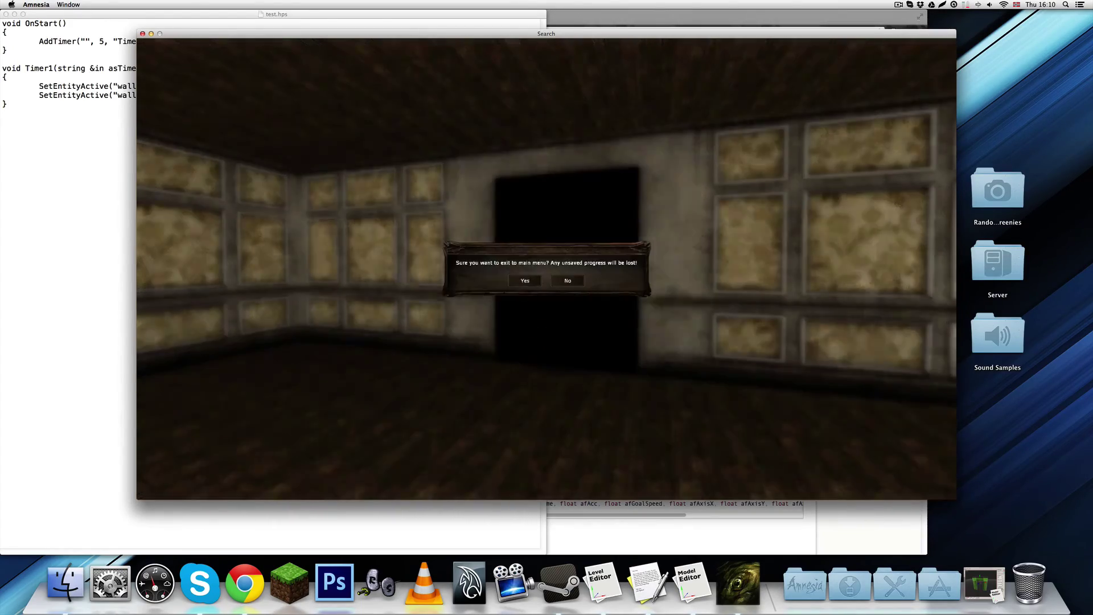
click(525, 280)
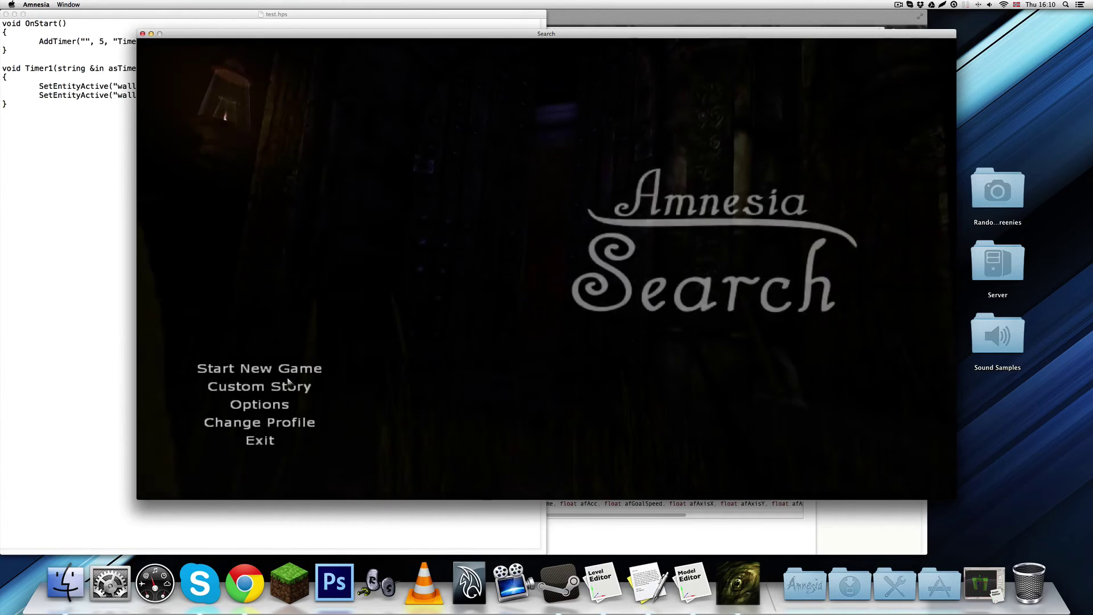
click(236, 386)
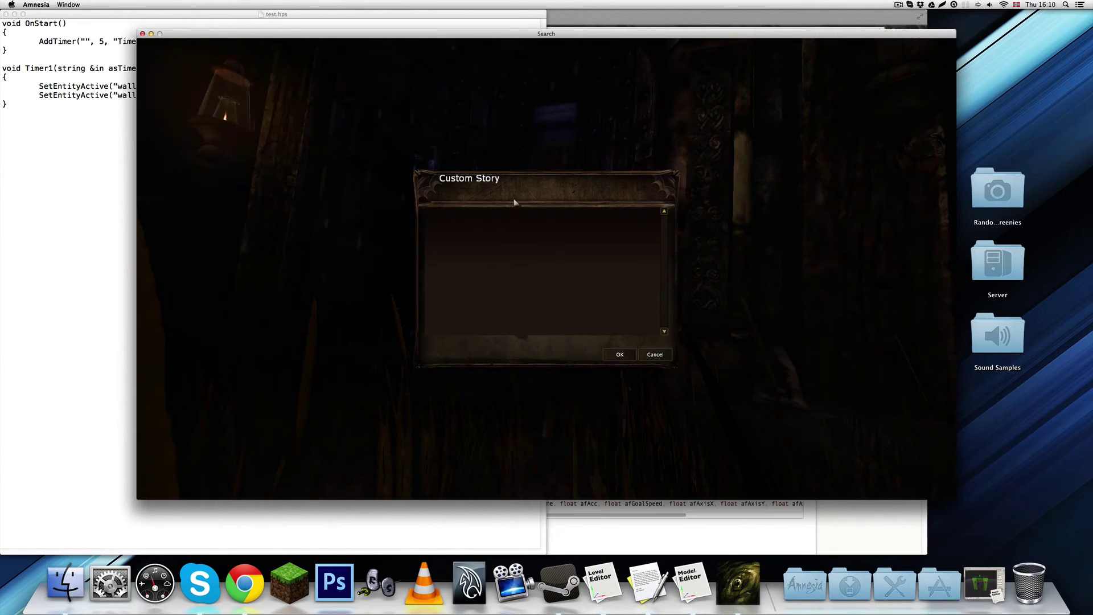
click(655, 354)
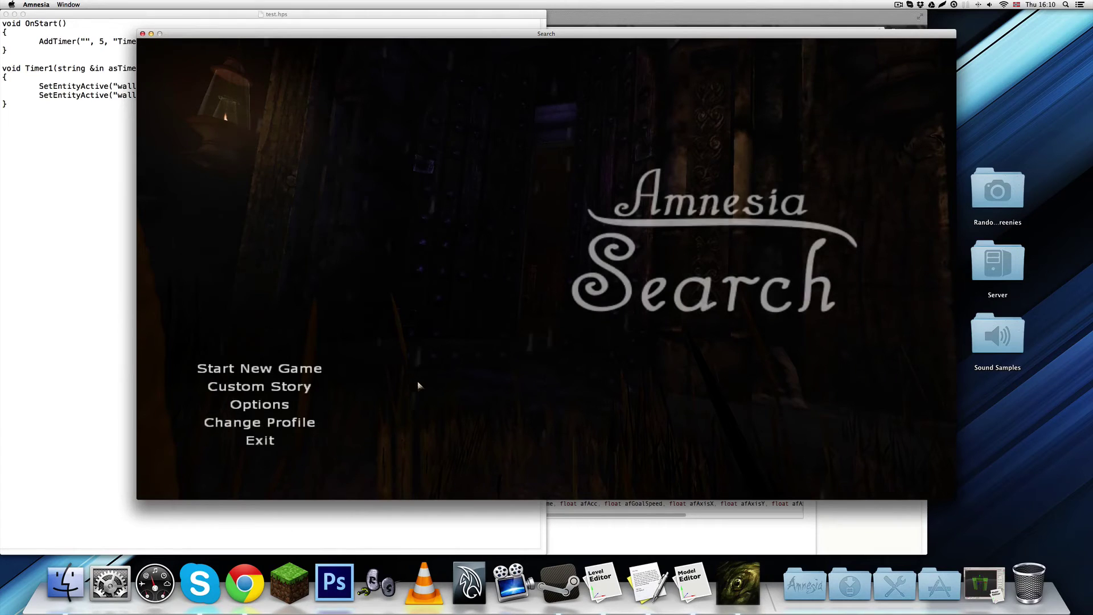
click(312, 388)
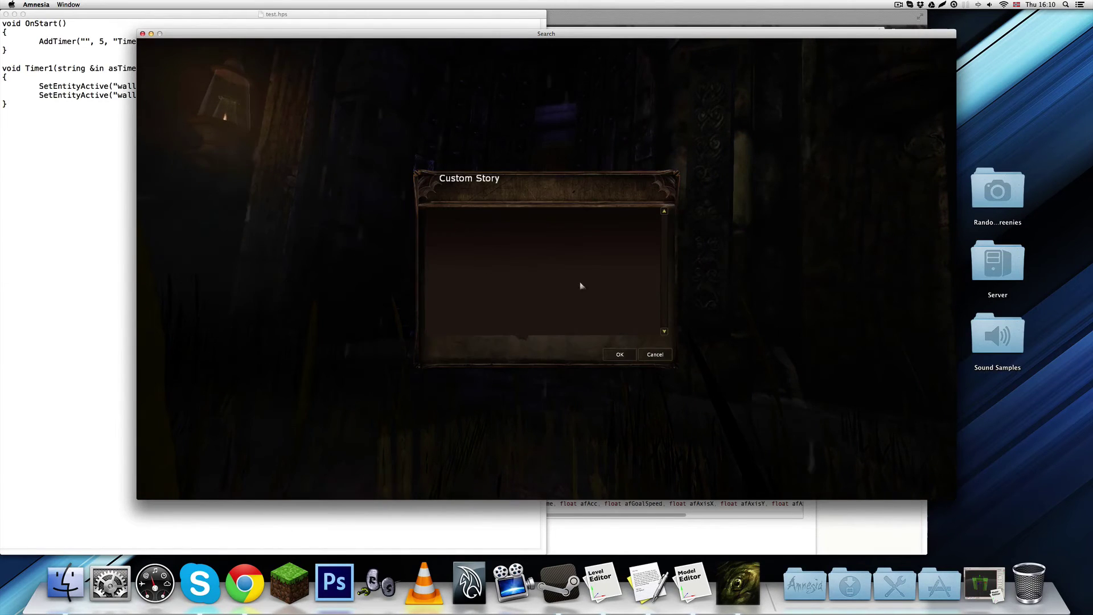
click(658, 358)
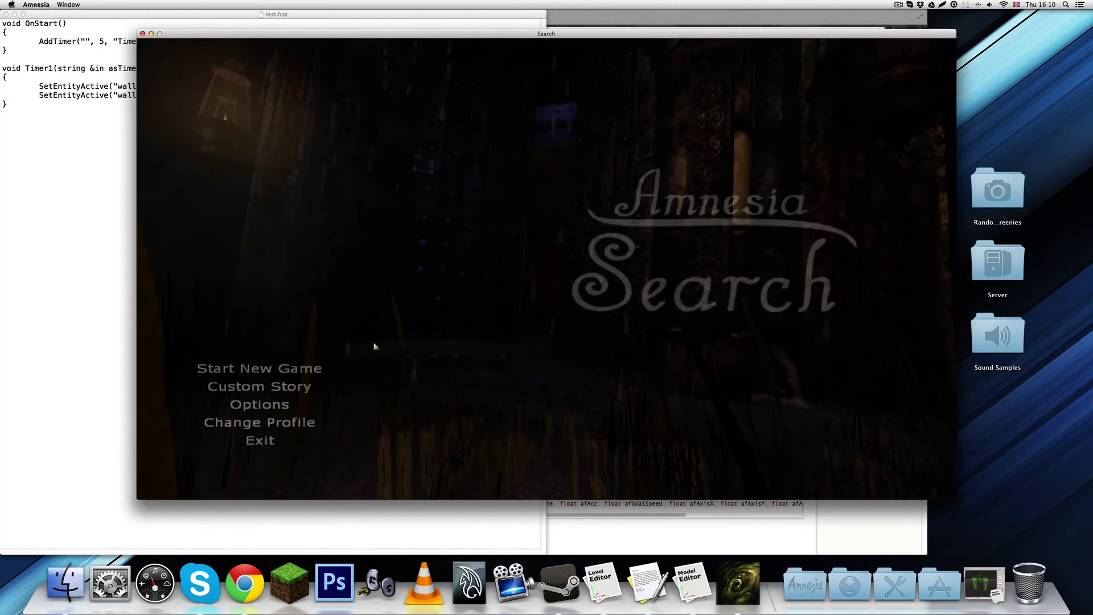
Step: Quit Amnesia completely and relaunch it to its main menu
click(256, 439)
click(526, 281)
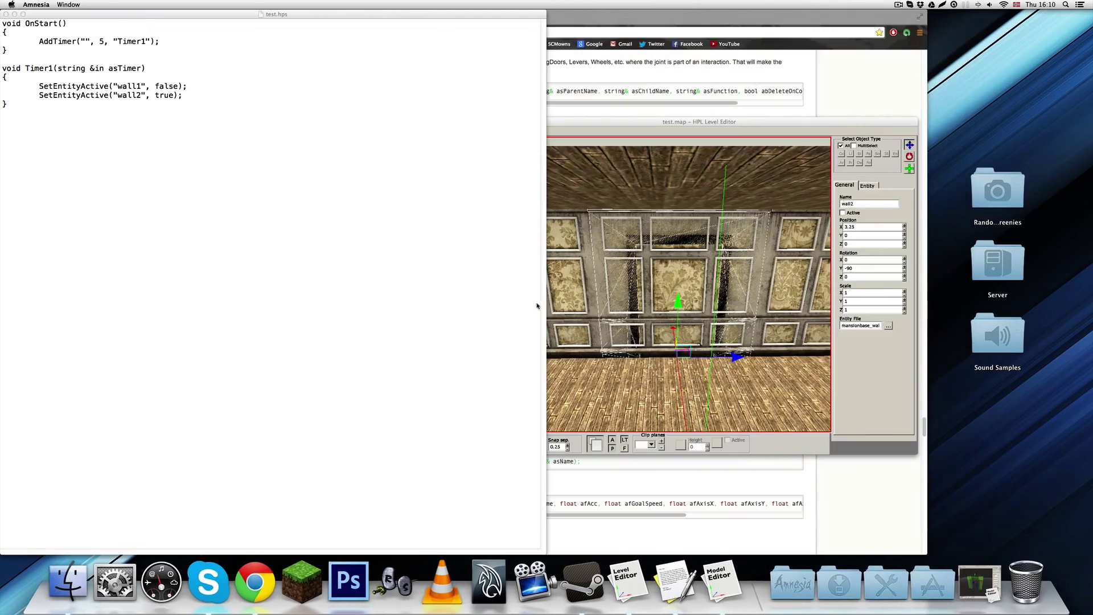
key(F4)
click(546, 473)
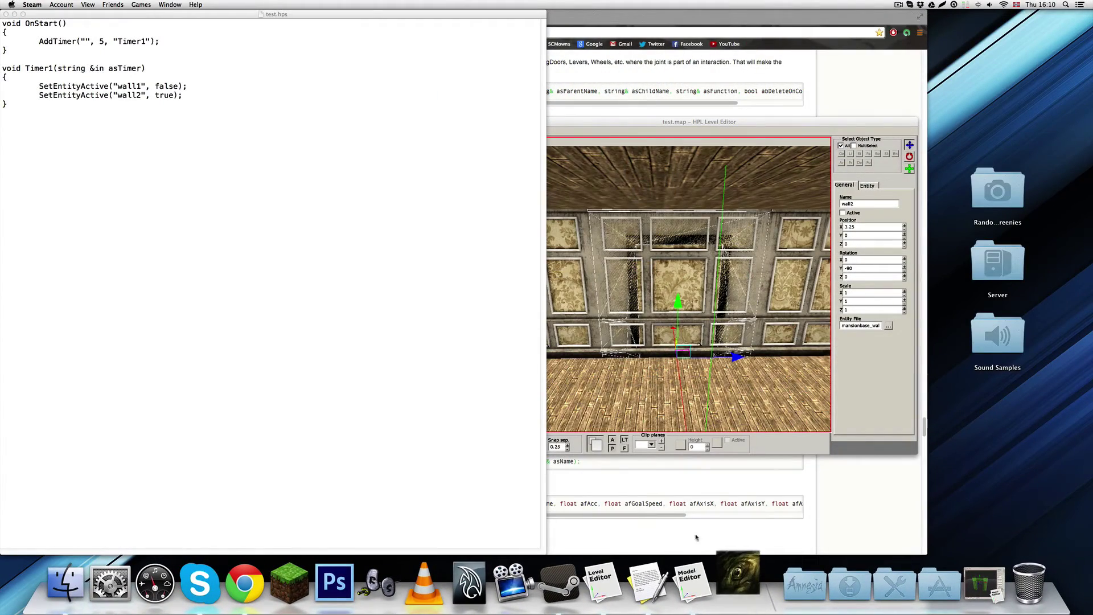
click(609, 426)
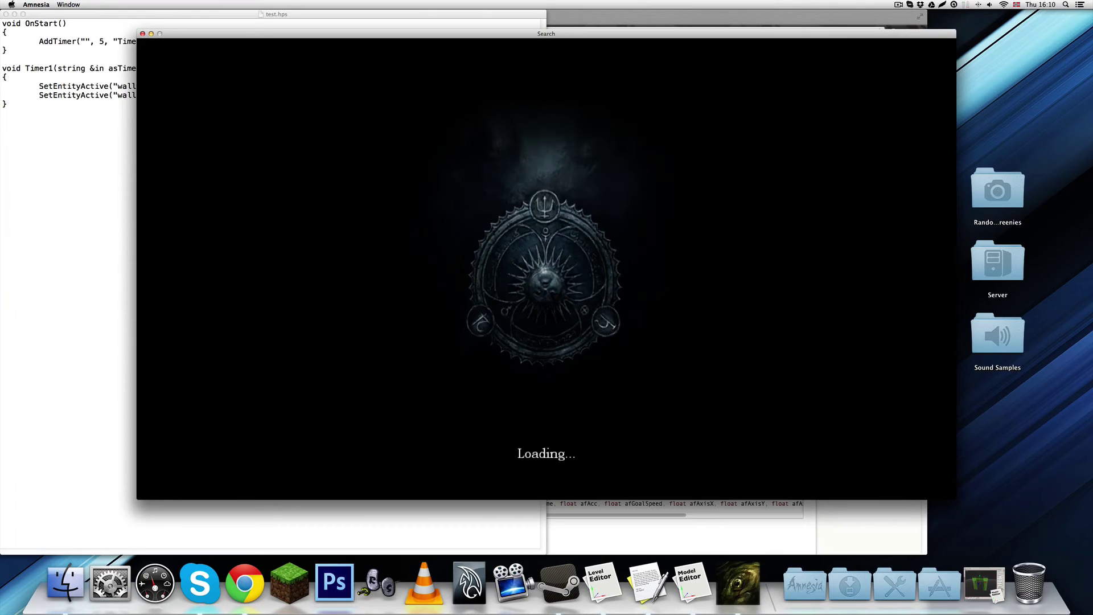
click(478, 325)
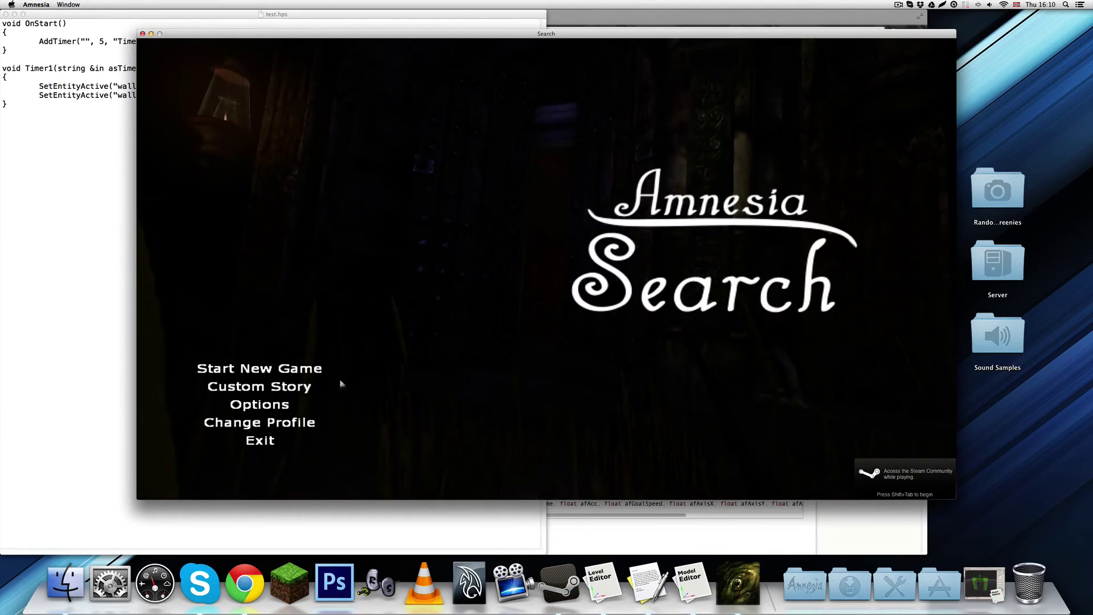
Step: Open the custom story list and start the Tutorial story
click(340, 384)
double_click(505, 212)
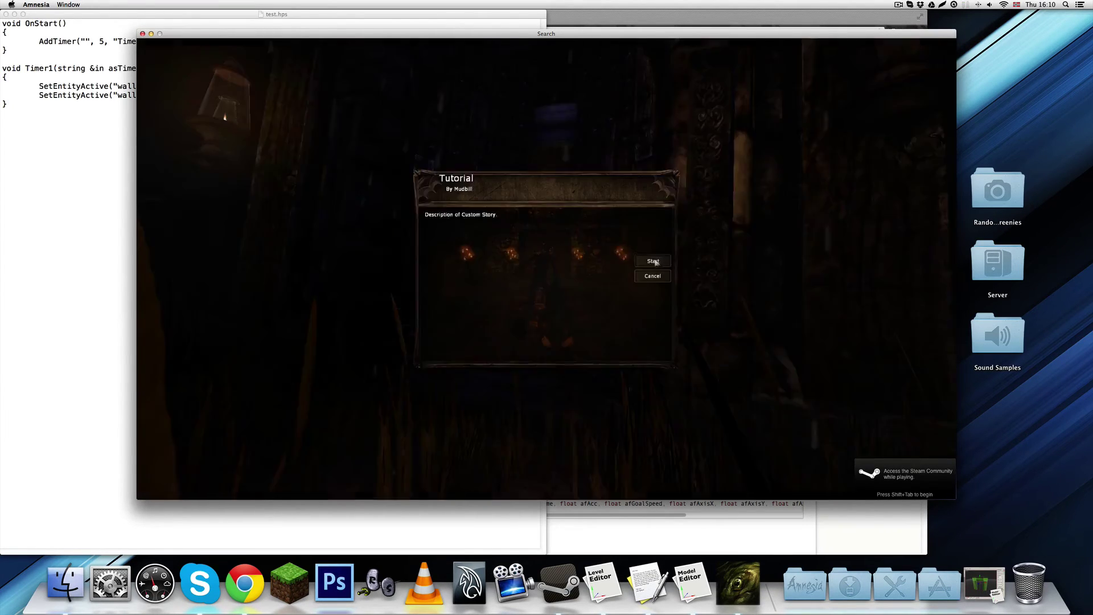
click(653, 261)
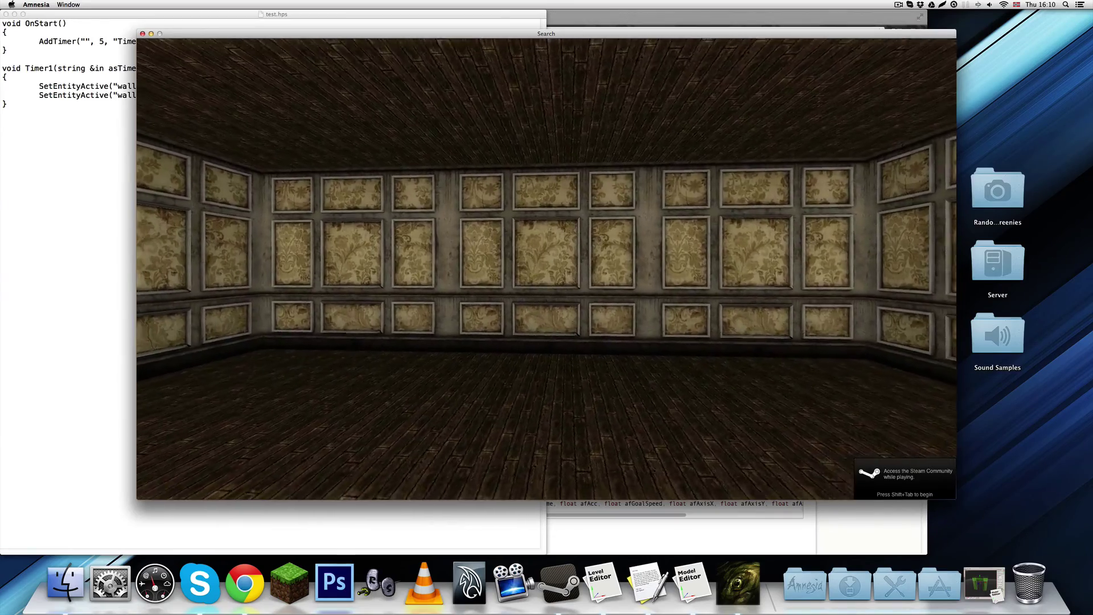
Step: Approach the wall to see the timed swap to the doorway, and look at the opening from up close
key(w)
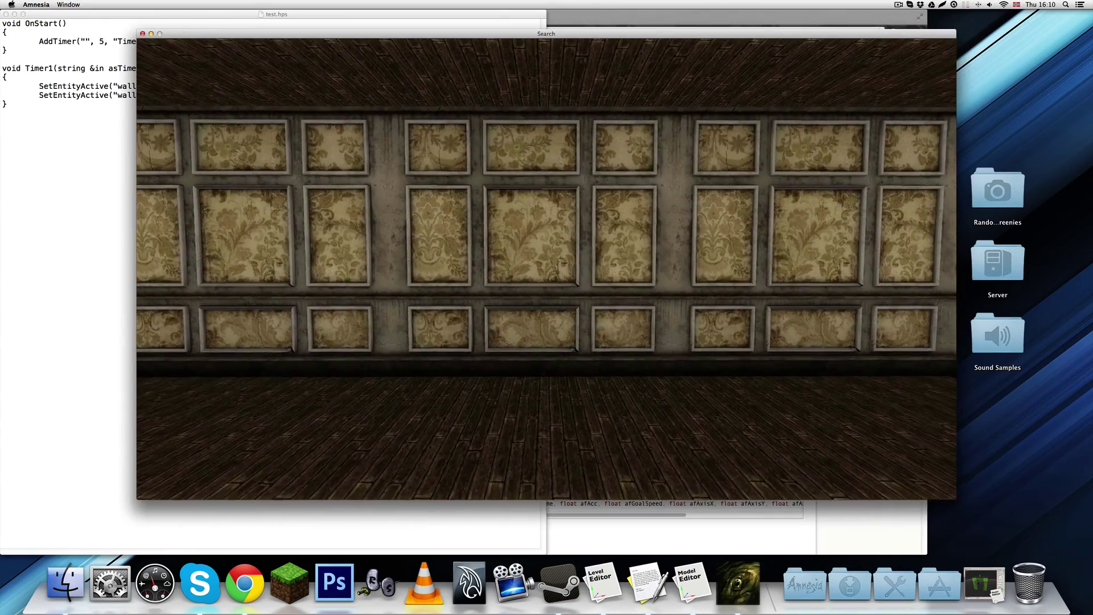
key(a)
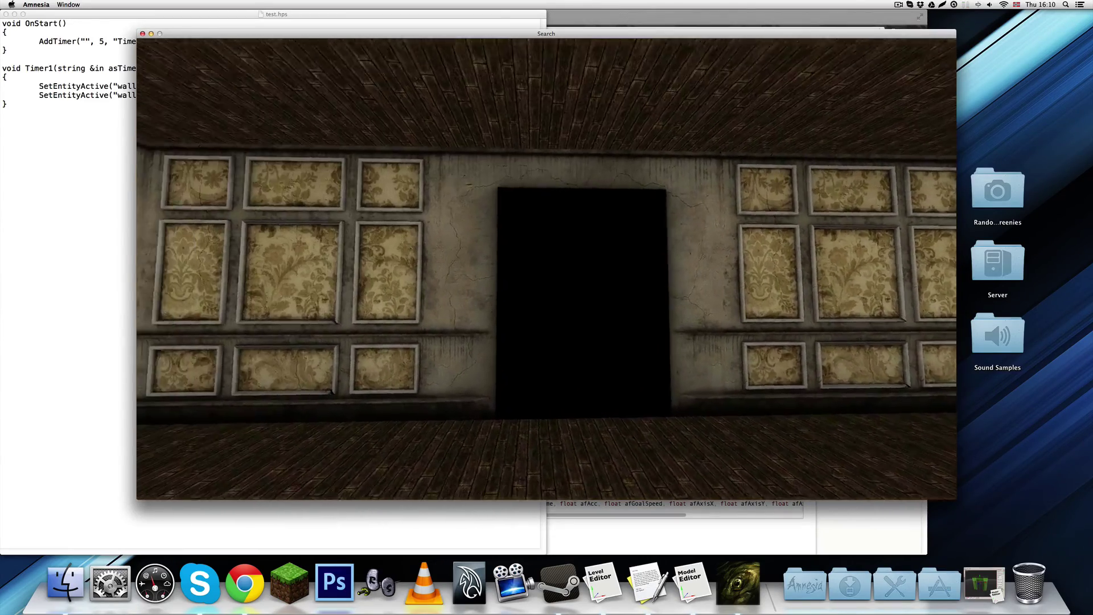
key(w)
key(w)
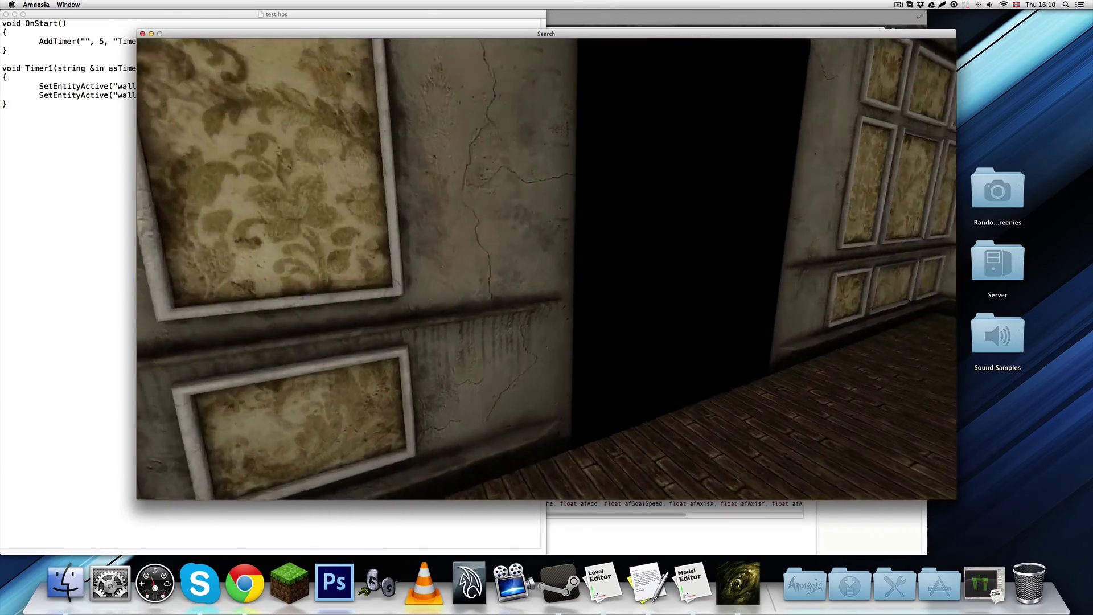
key(s)
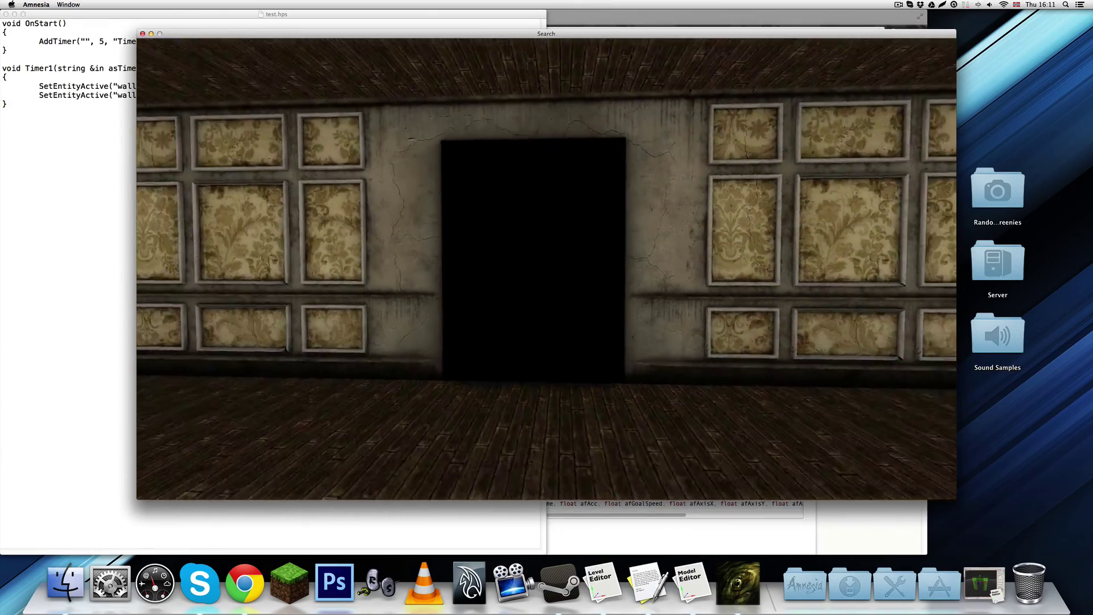
Step: Walk up to the doorway opening to test passing through it, and back away into the room
key(w)
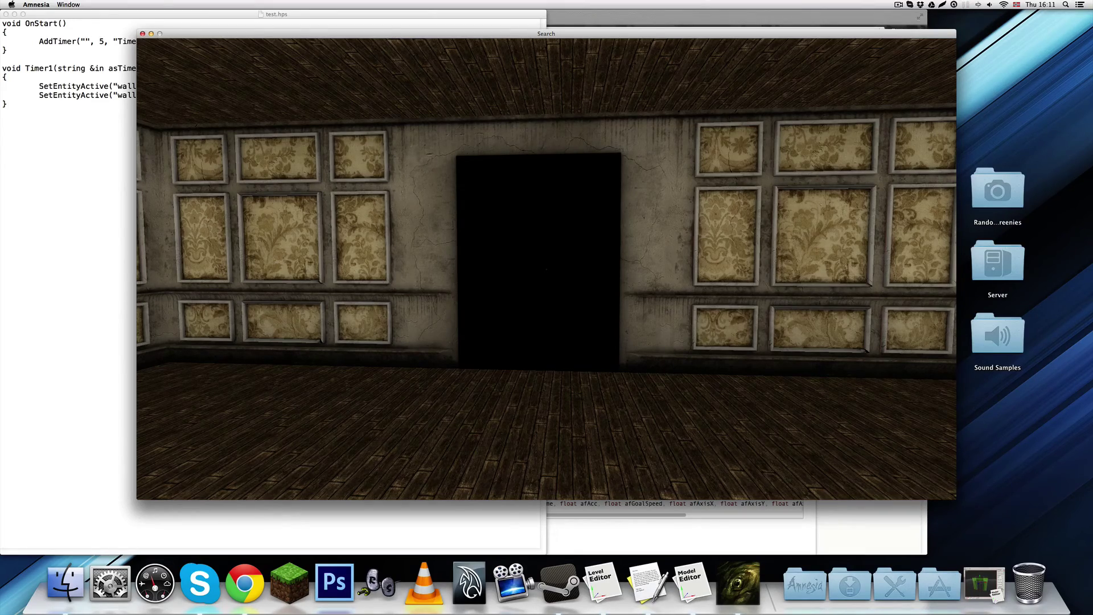
key(w)
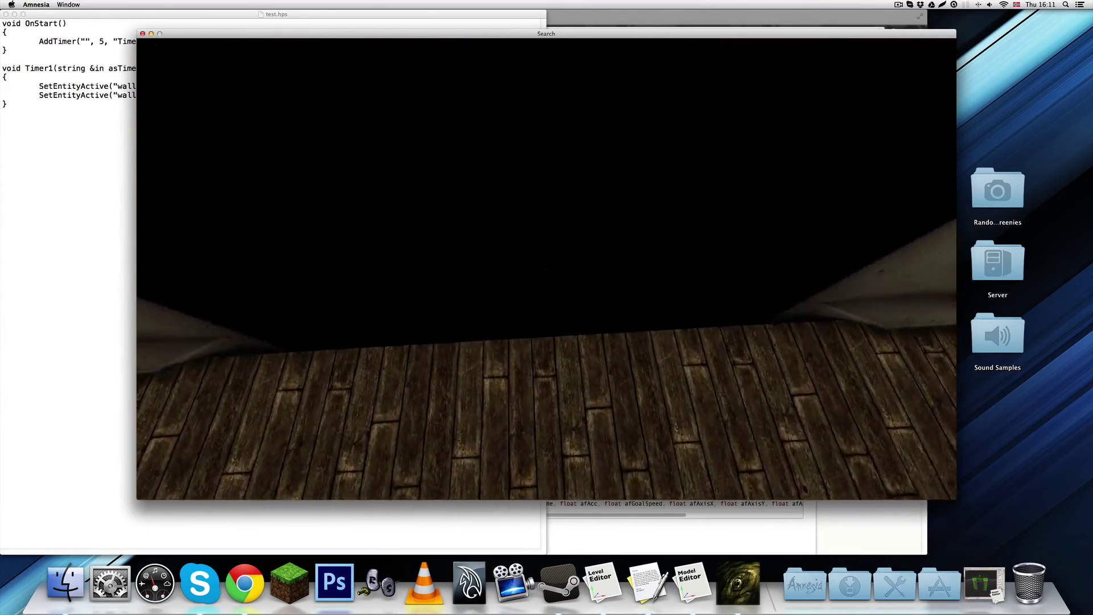
key(w)
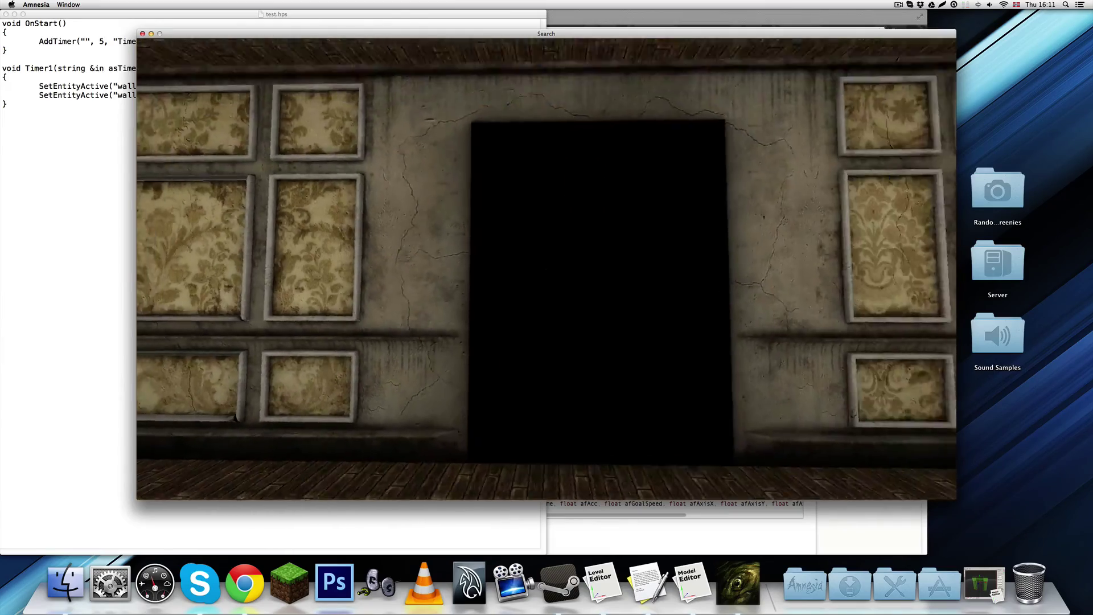
key(s)
key(w)
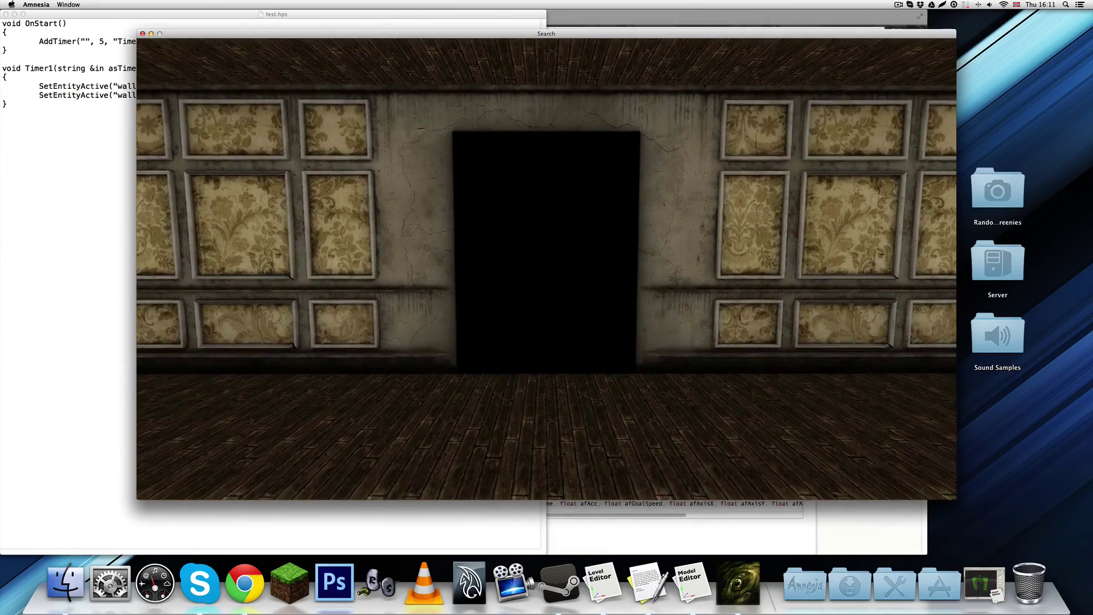
Step: Pause the game and switch to the Model Editor with mansionbase_wall2.ent open
key(Escape)
key(super+Tab)
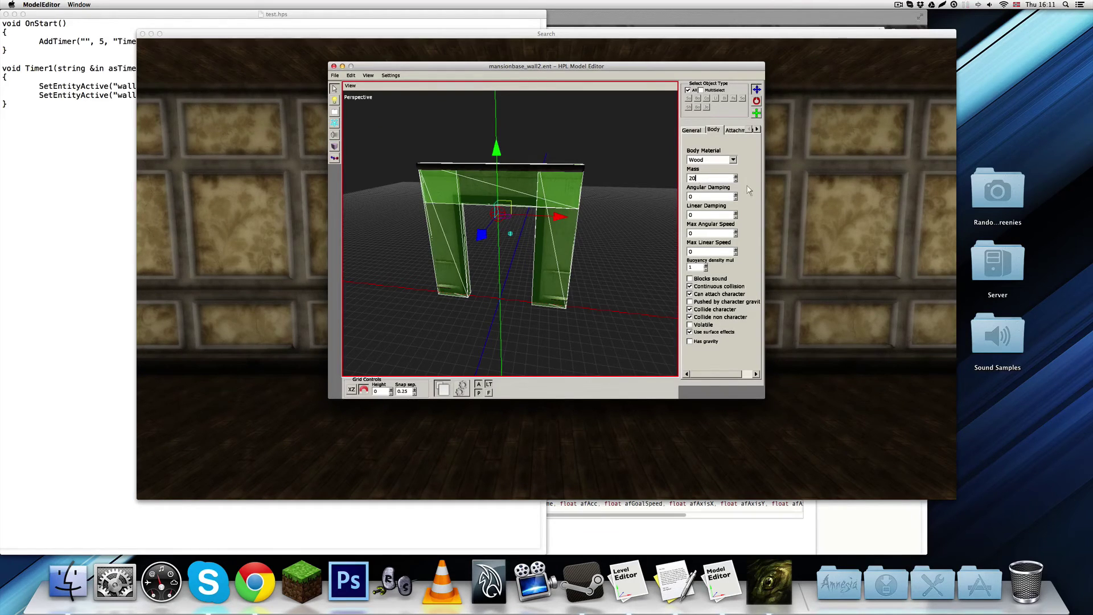
Step: Set the doorway body's mass to 20, enable gravity and pushing by character gravity, and save the entity
key(Return)
click(691, 342)
click(690, 302)
click(336, 76)
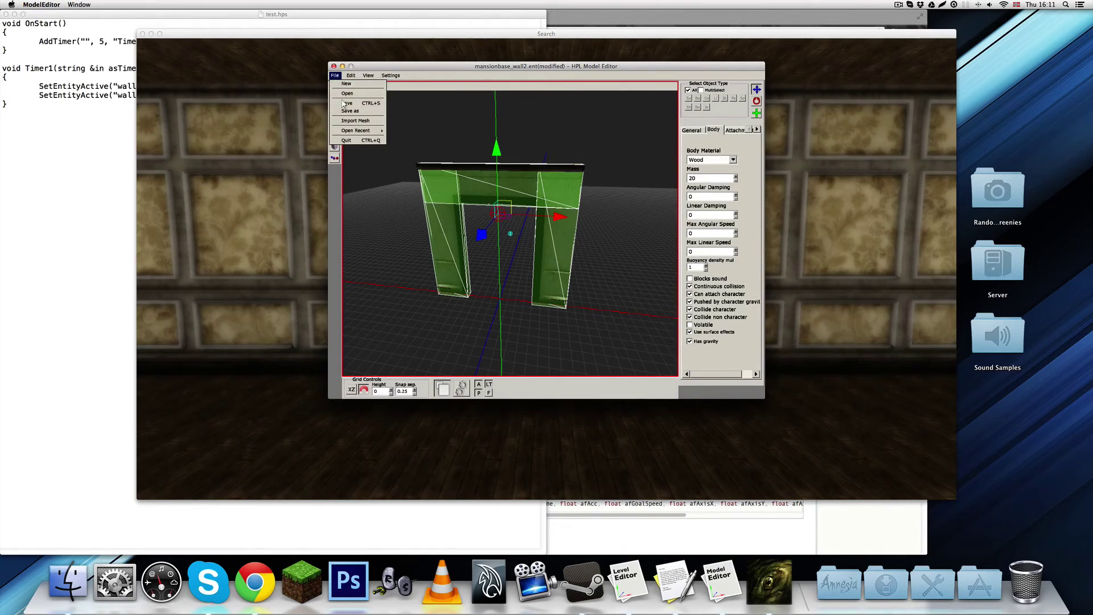
click(347, 106)
Step: Return to the game, exit the running session to the main menu and start the Tutorial custom story again
click(303, 170)
click(548, 312)
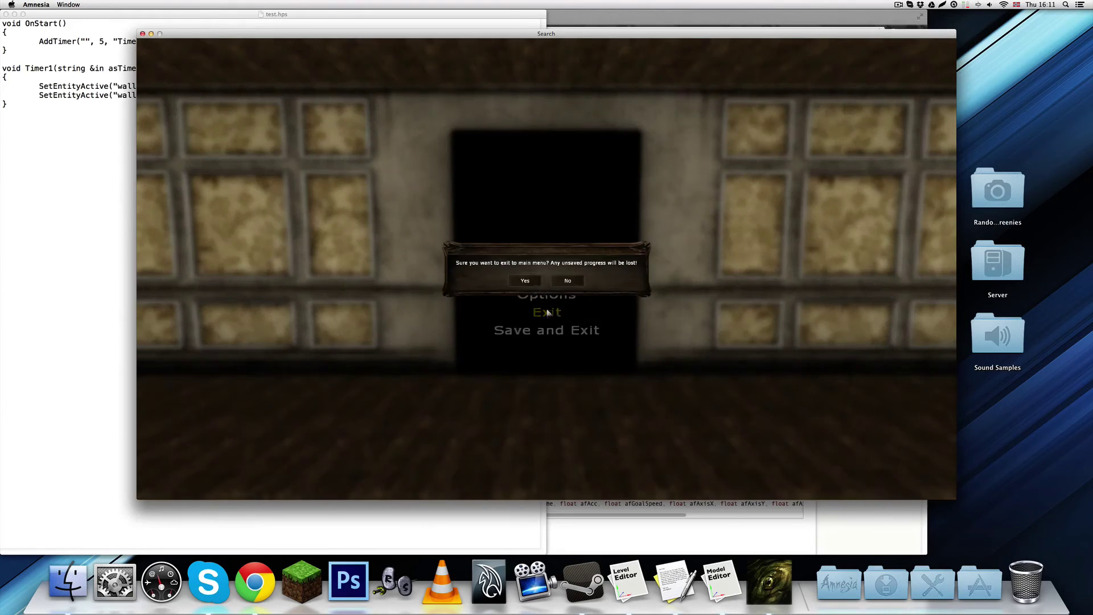
click(525, 281)
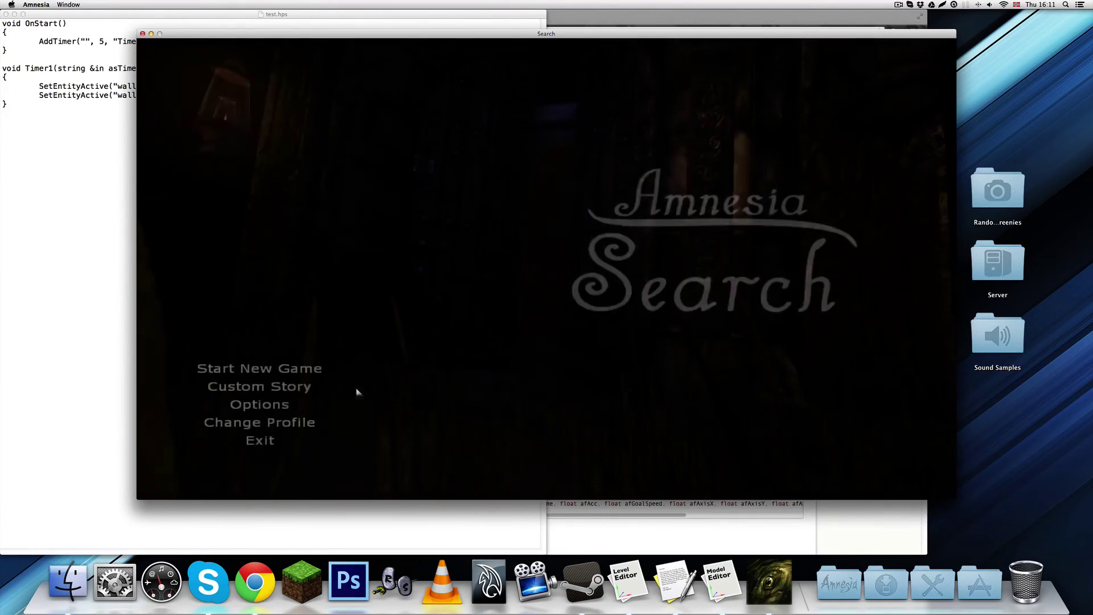
click(319, 383)
double_click(505, 211)
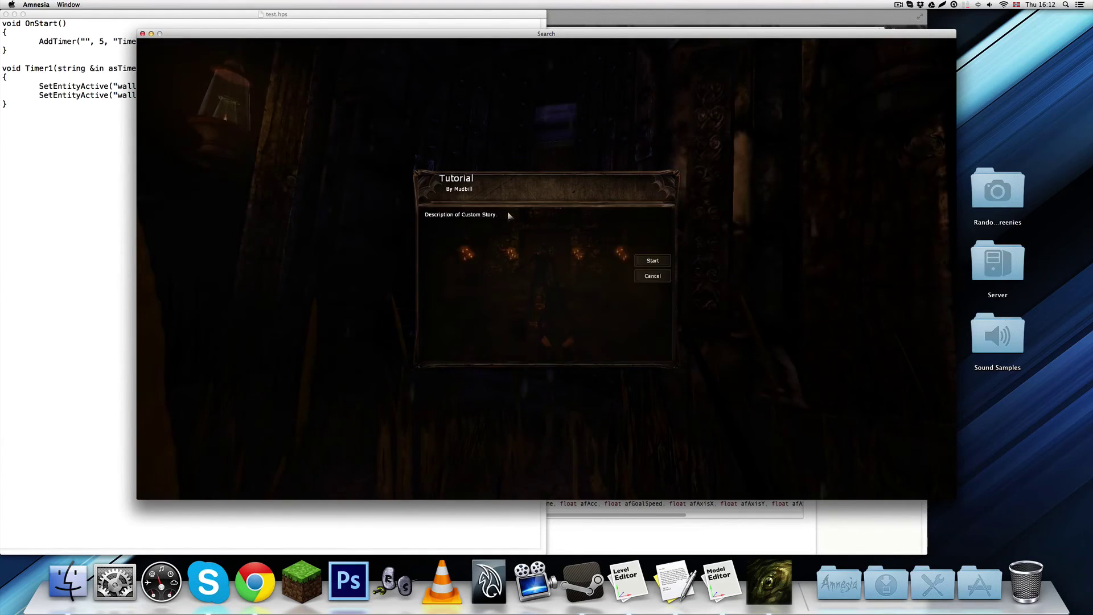
click(653, 261)
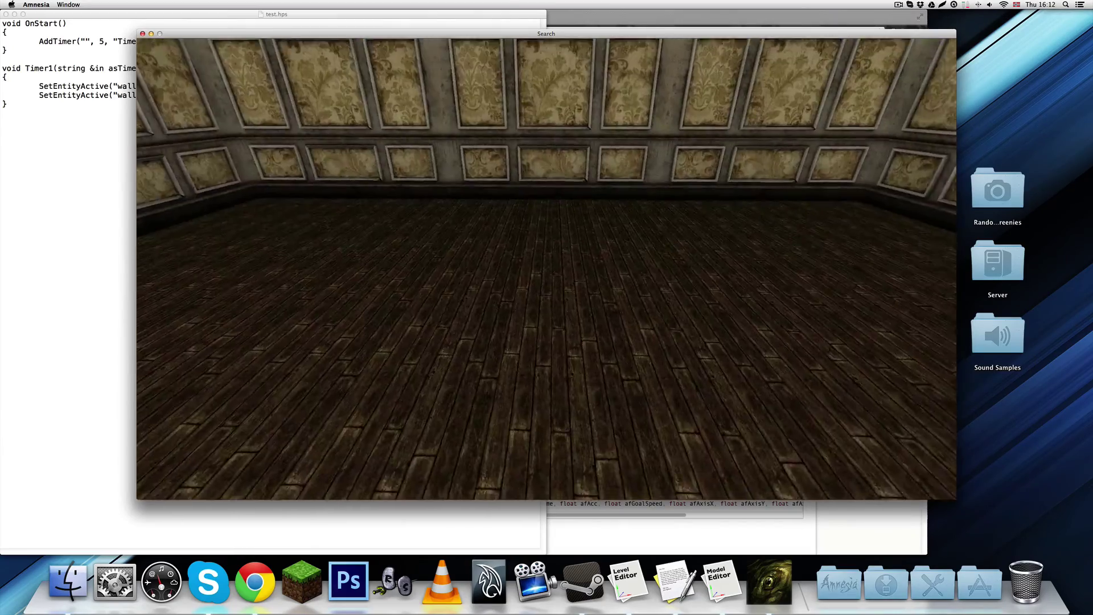
Step: Walk up to the doorway wall to test whether it moves, pause the game and switch to the Model Editor
key(a)
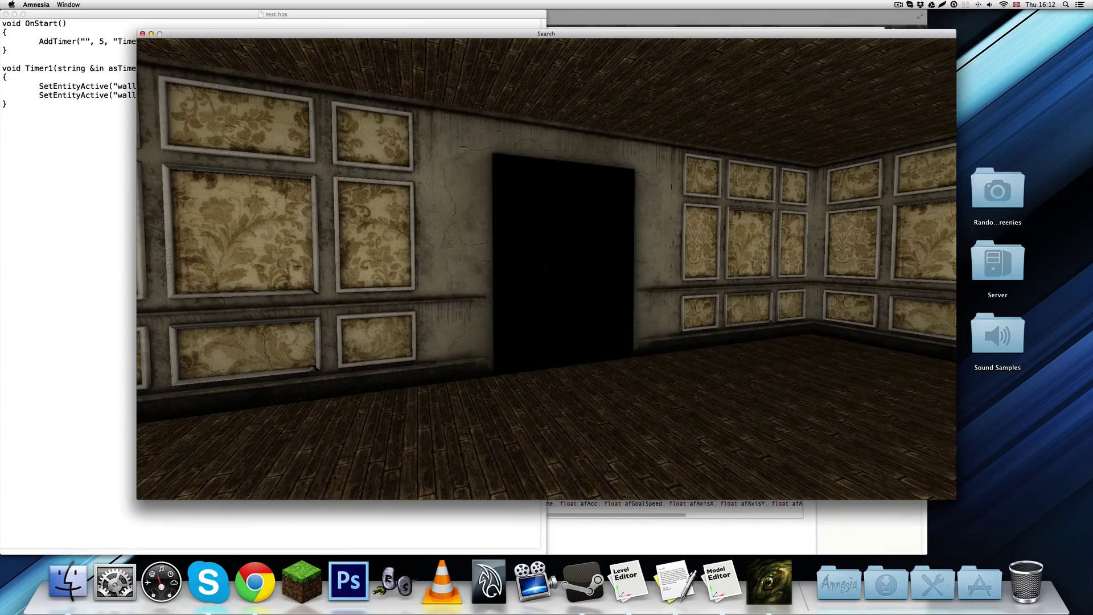
key(w)
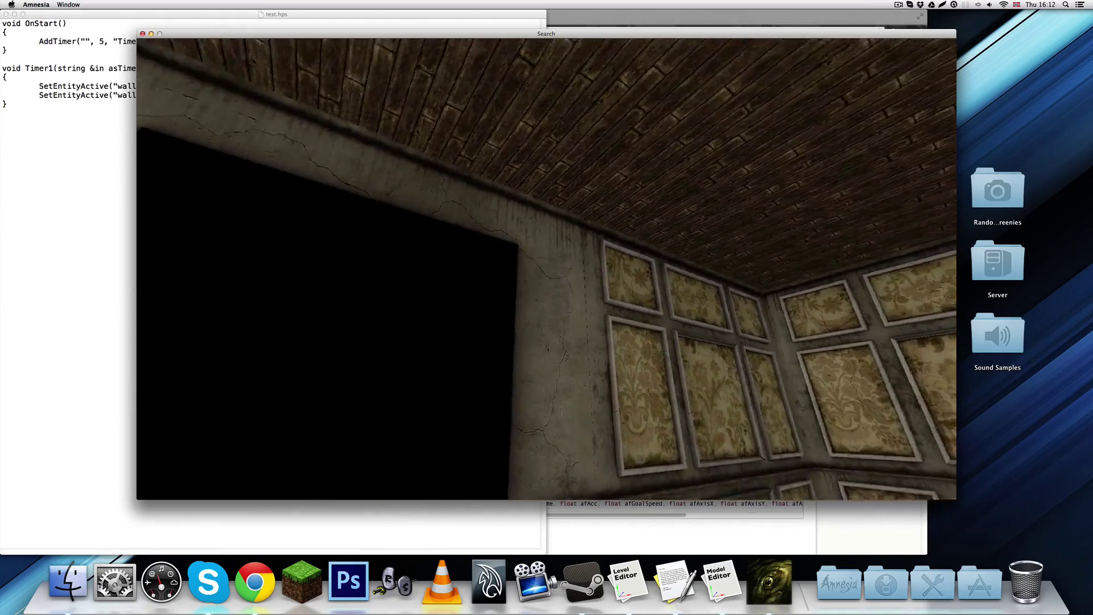
key(d)
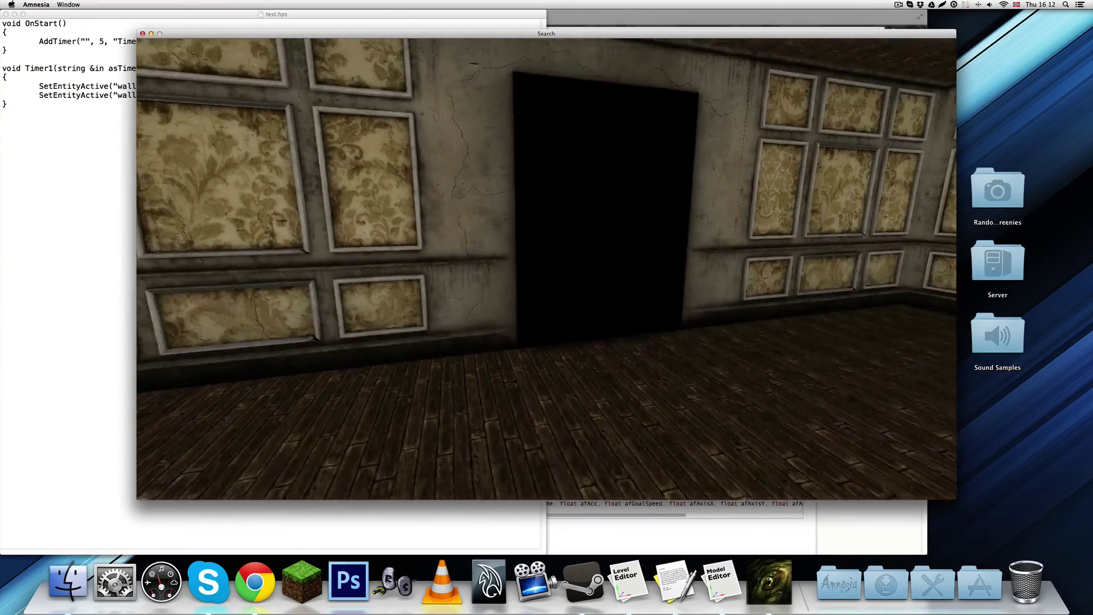
key(Escape)
click(720, 581)
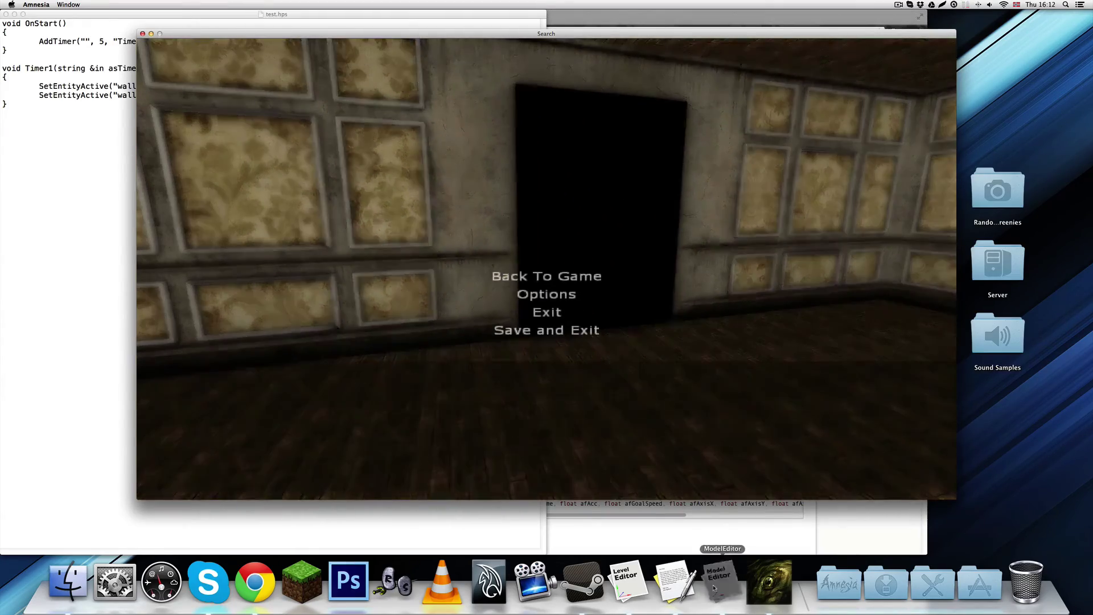
Step: Set the object's subtype to Grab in the user defined variables
click(391, 76)
click(417, 84)
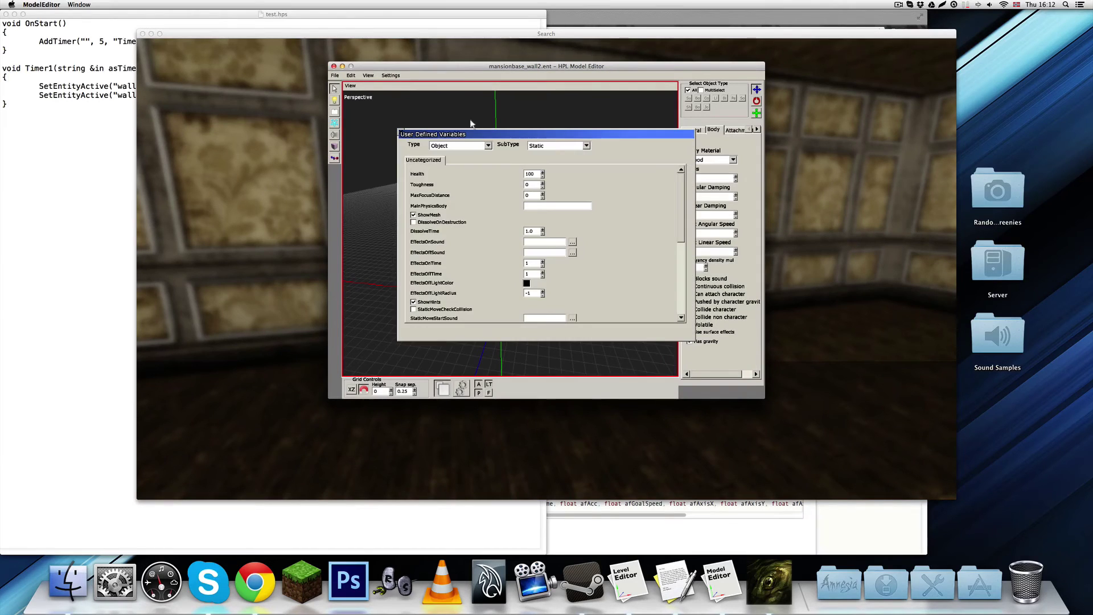
click(586, 146)
click(568, 165)
click(336, 75)
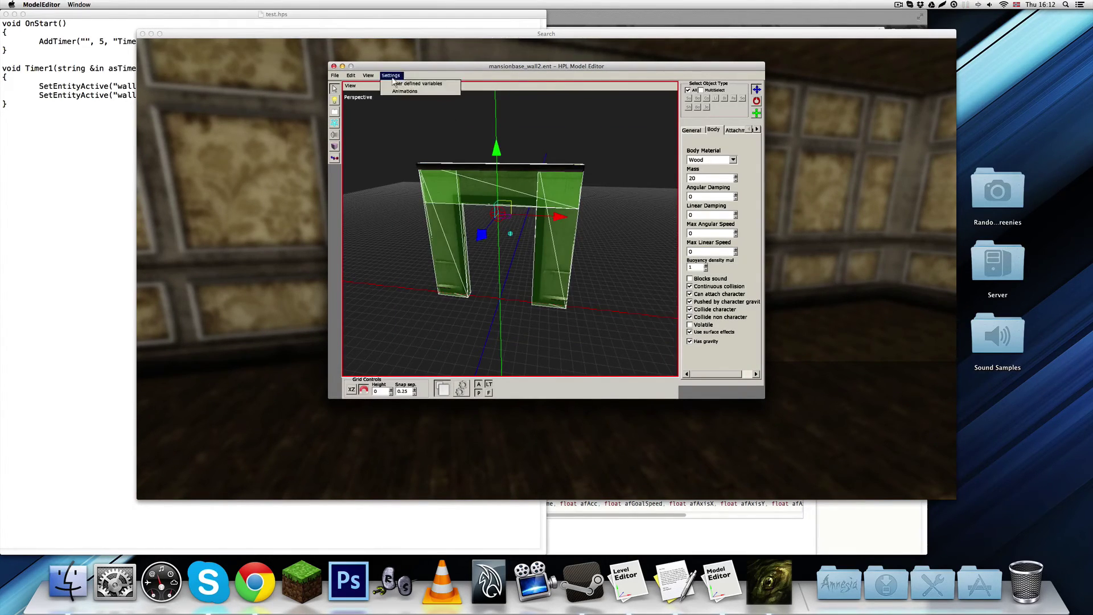
Step: Set the object's subtype to Push in the user defined variables and save the entity
click(397, 85)
click(586, 146)
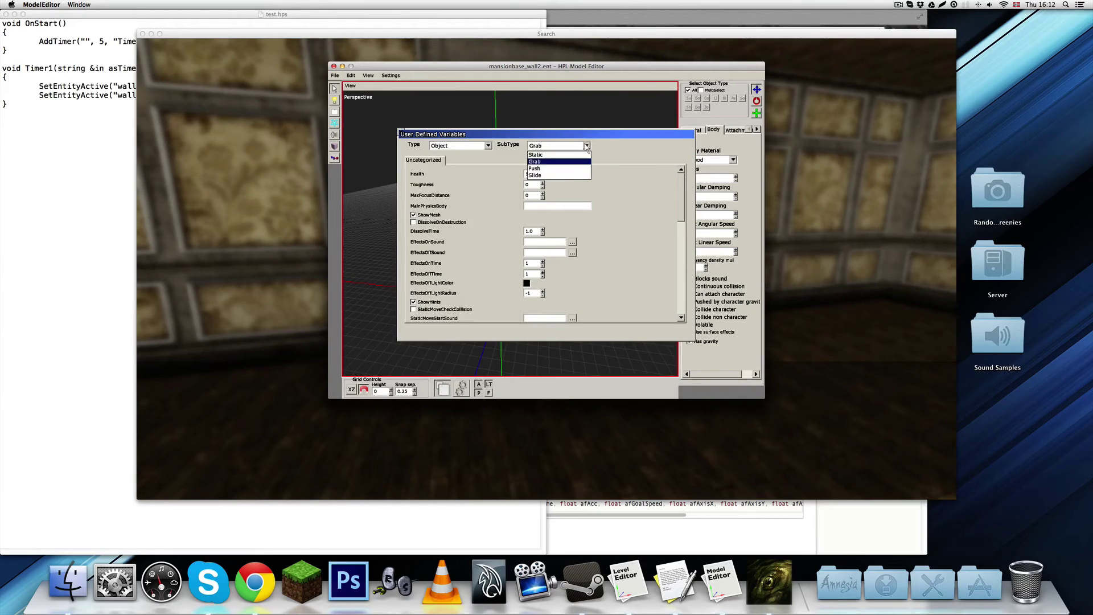
click(563, 173)
key(Escape)
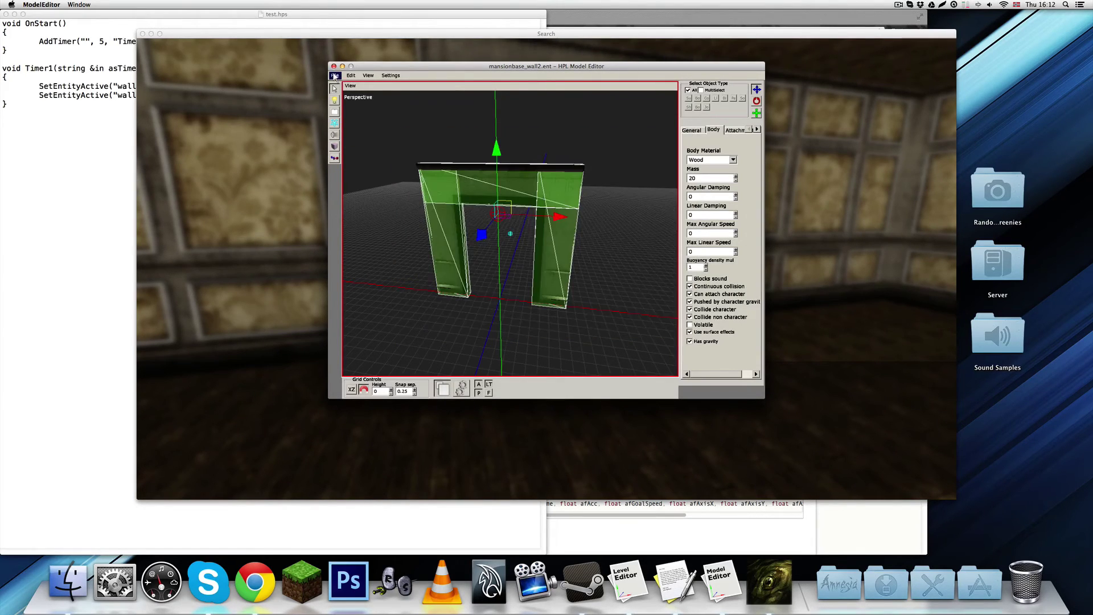
click(350, 106)
Step: Switch back to the game, leave the current session and restart the Tutorial custom story
key(super+Tab)
key(Escape)
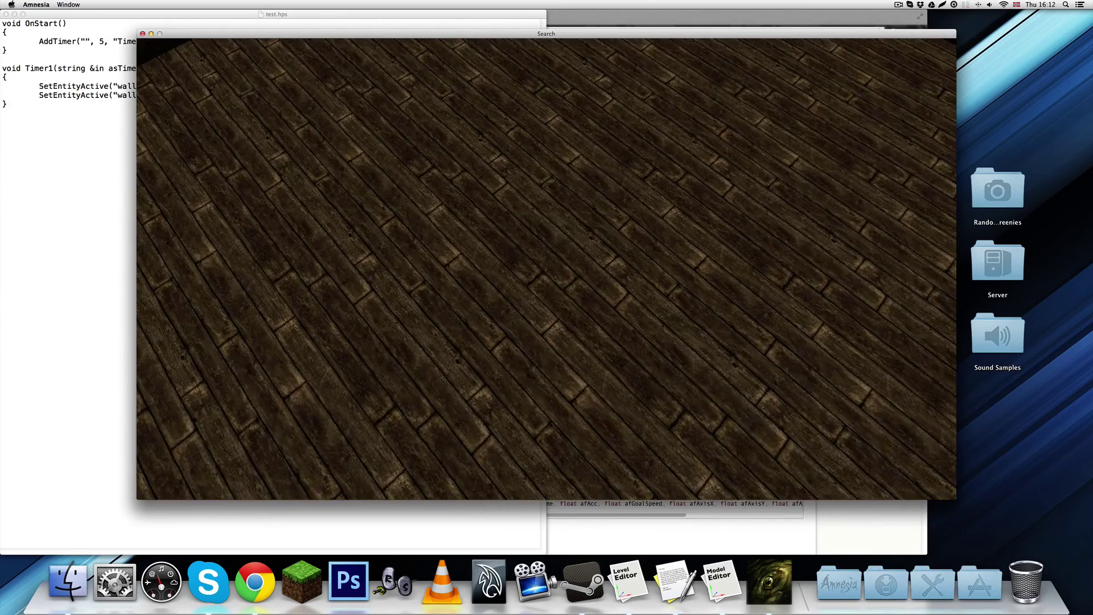
key(Escape)
click(539, 312)
click(521, 282)
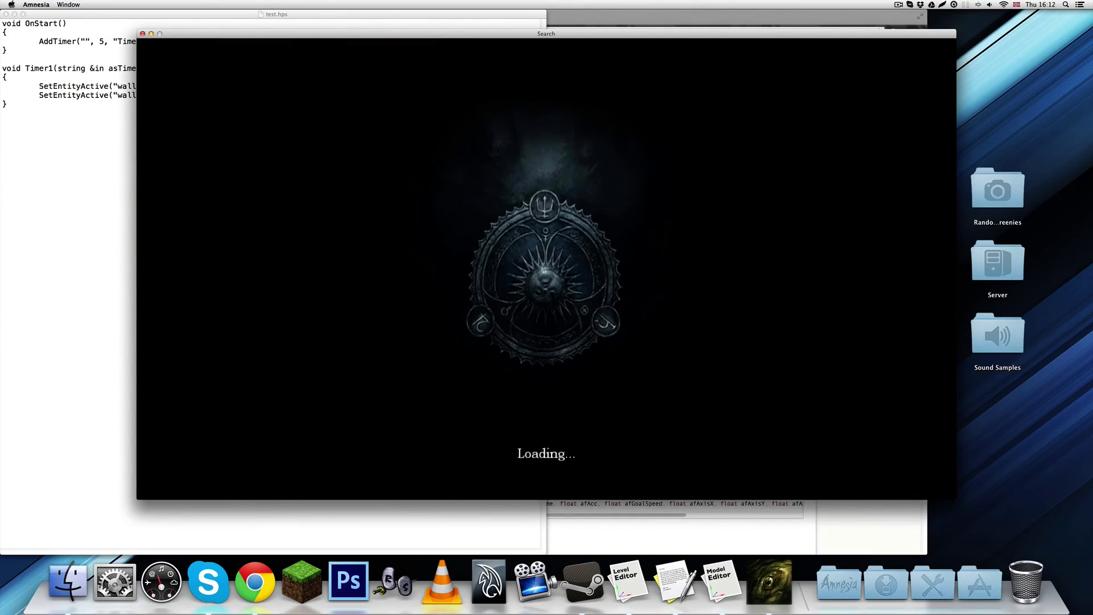
click(301, 383)
click(486, 212)
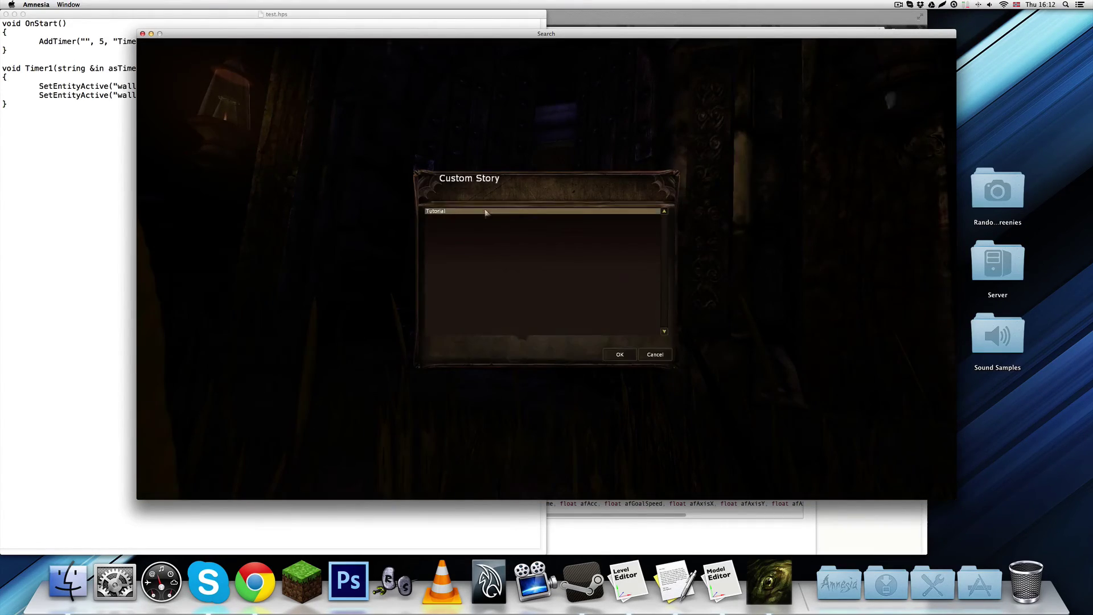
click(486, 212)
click(654, 259)
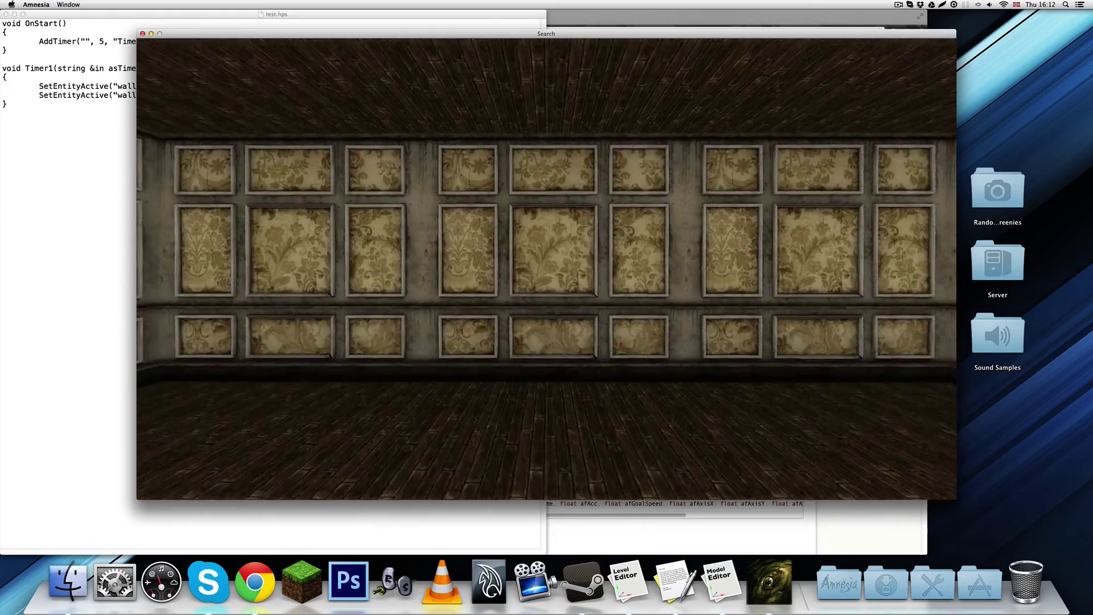
Step: Approach the wall, wait for the timed swap to the doorway, and push the doorway frame over
key(w)
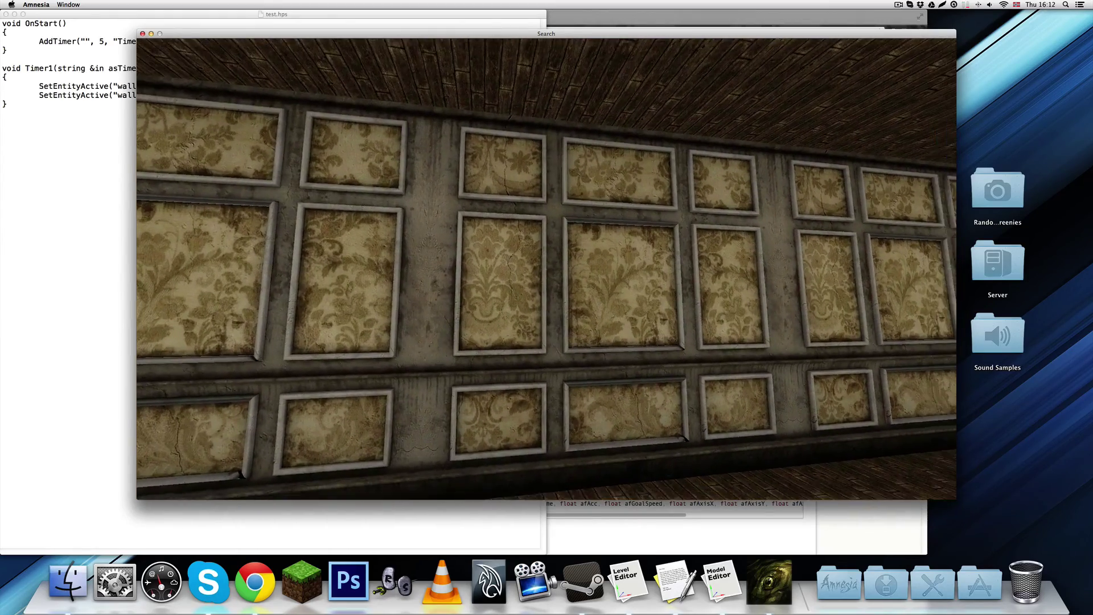
key(w)
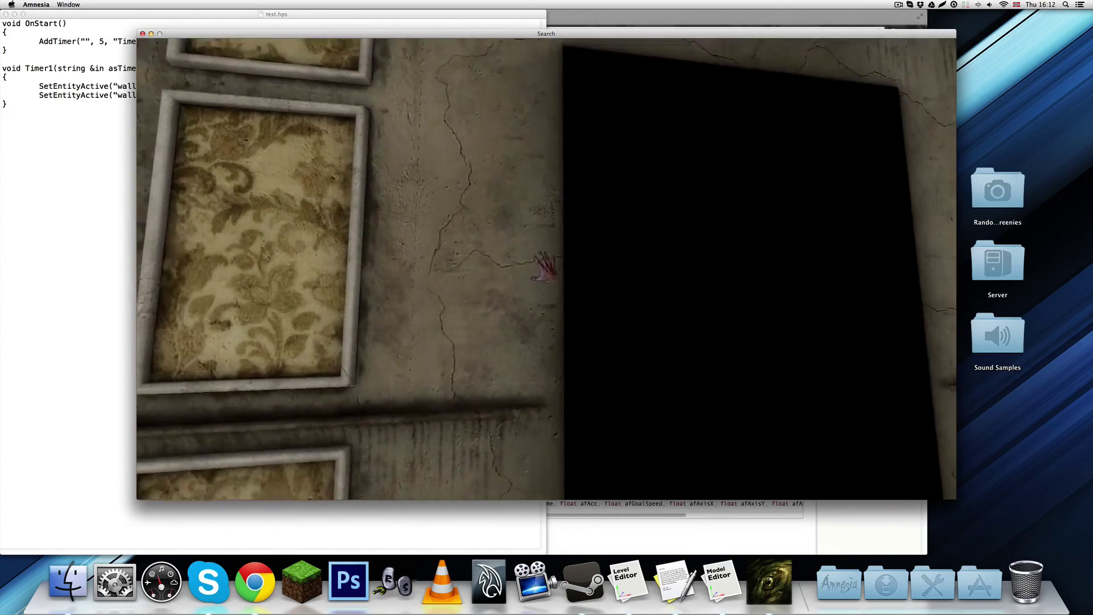
click(547, 269)
key(w)
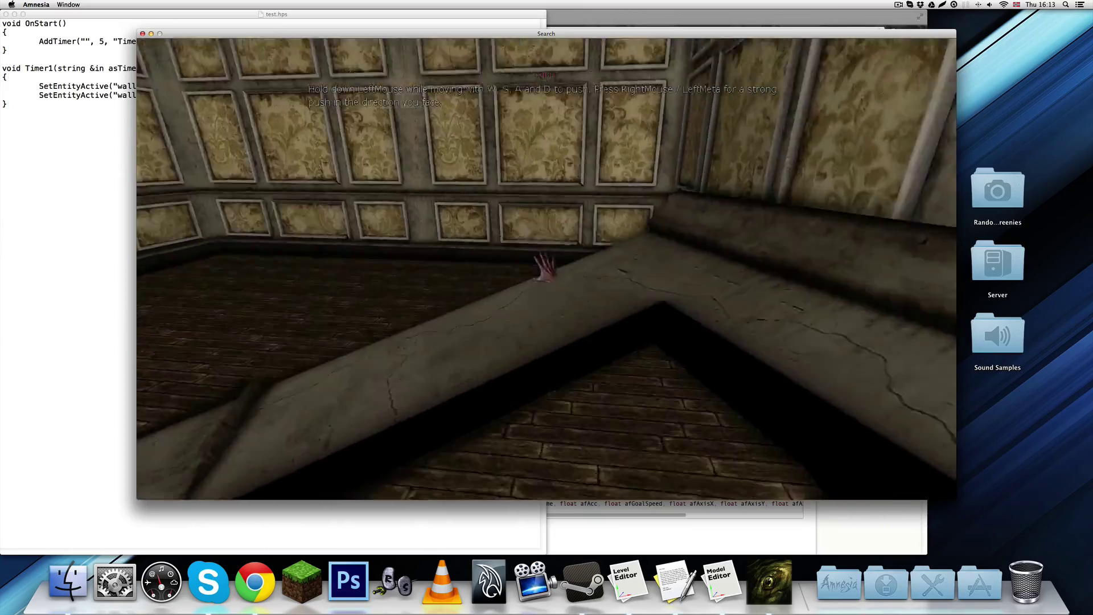
Step: Walk around the fallen doorway frame and out through the gap in the room's wall
key(d)
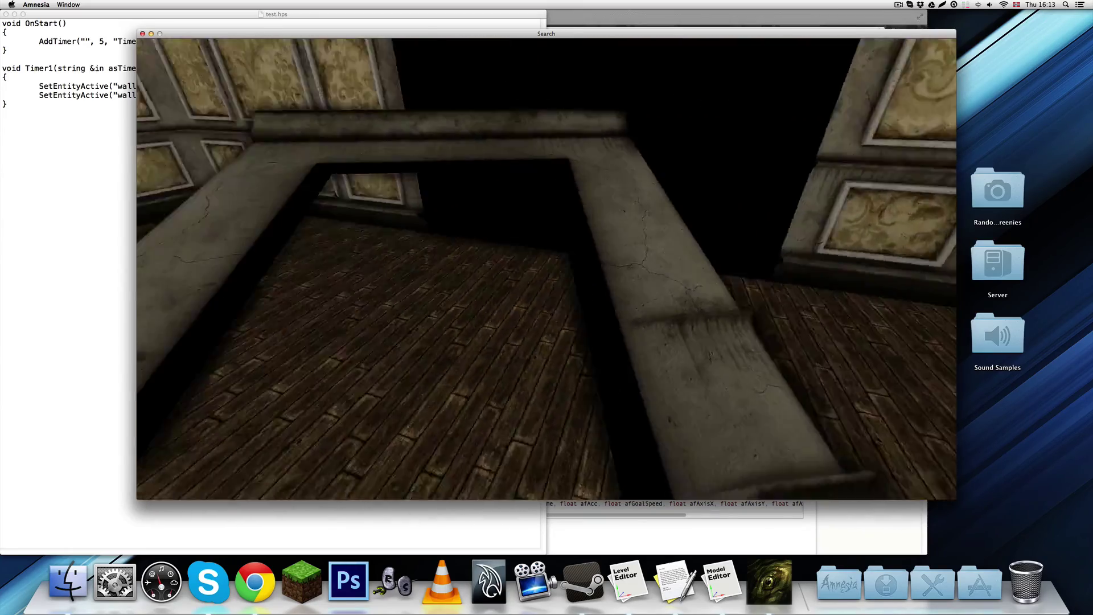
key(w)
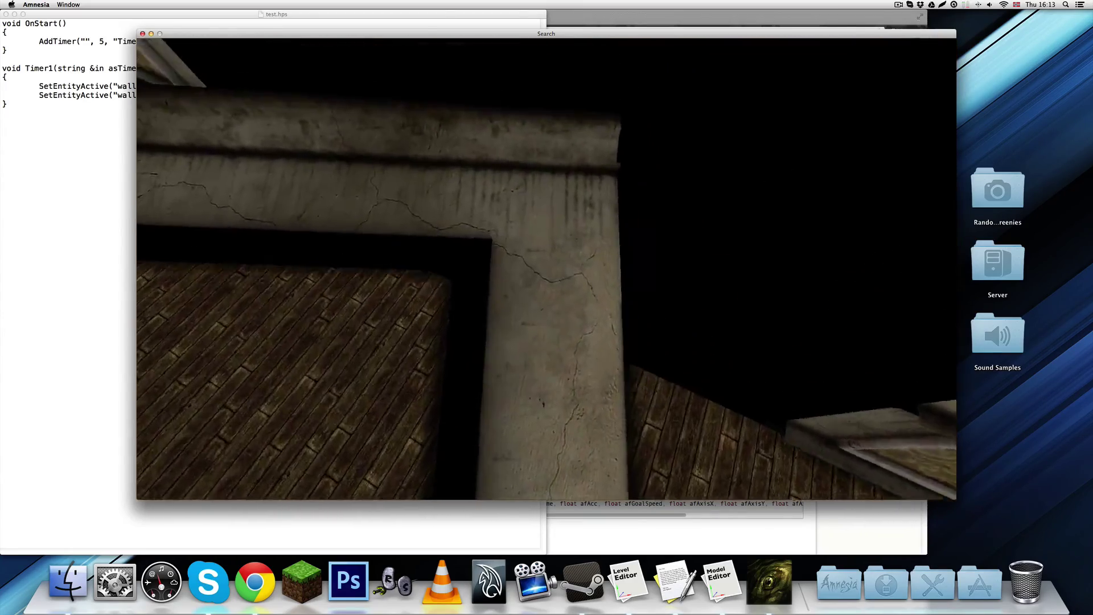
key(w)
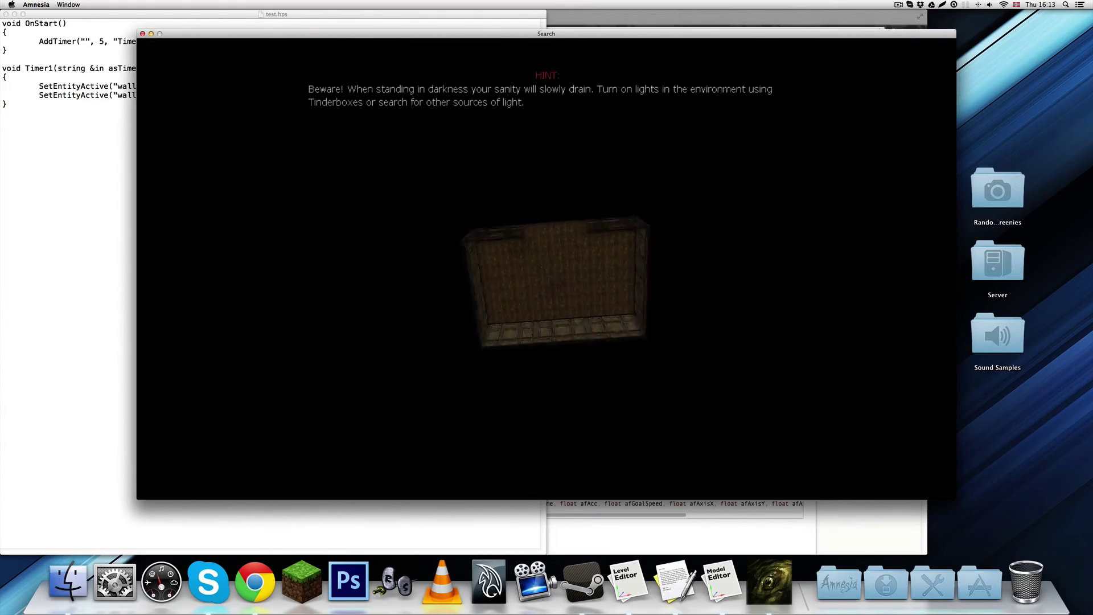
Step: Exit the custom story to the main menu without saving and quit the game
key(Escape)
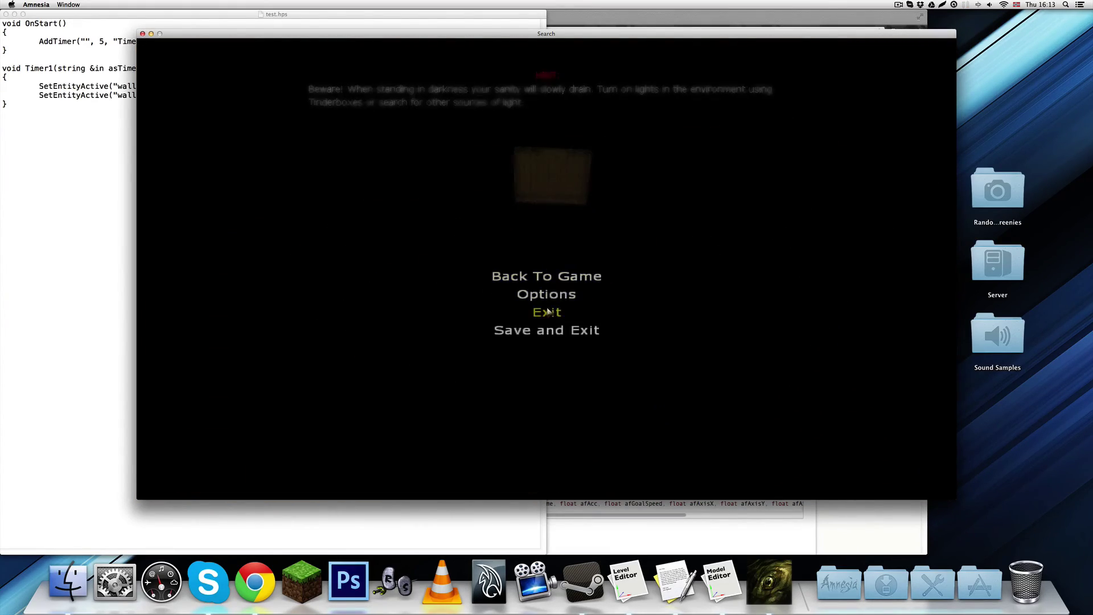
click(550, 312)
click(512, 277)
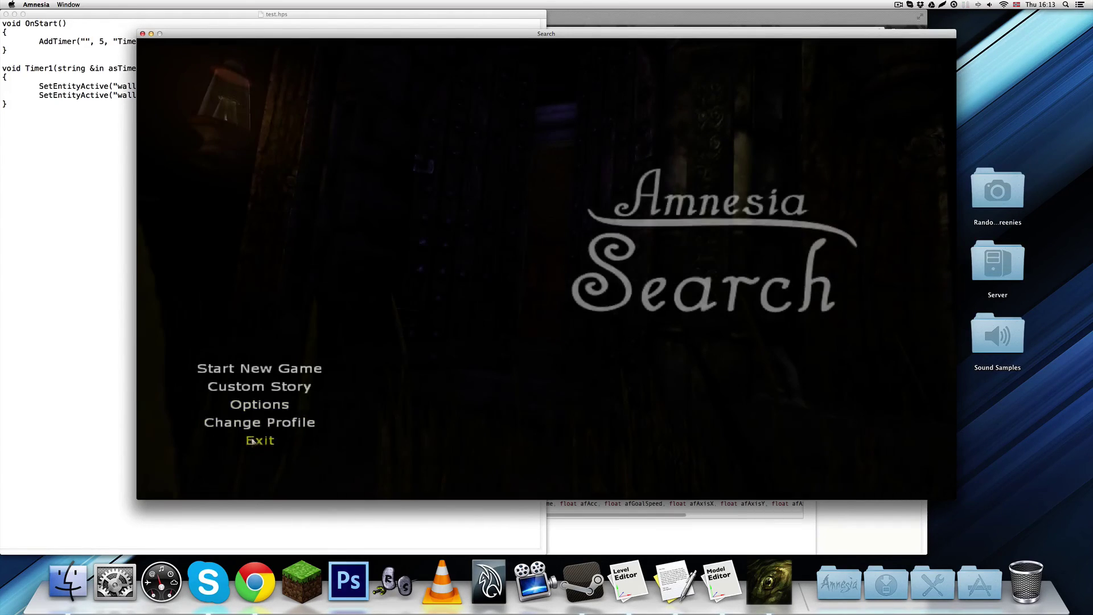
click(258, 441)
click(525, 281)
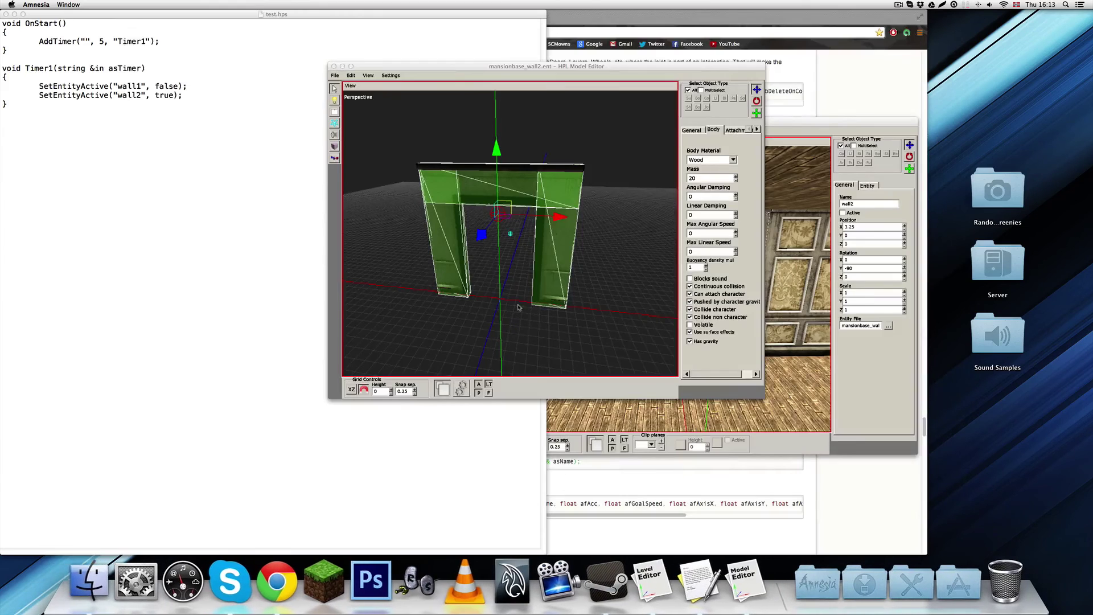
Step: Quit the Model Editor, the text editor with test.hps and the Level Editor
key(super+q)
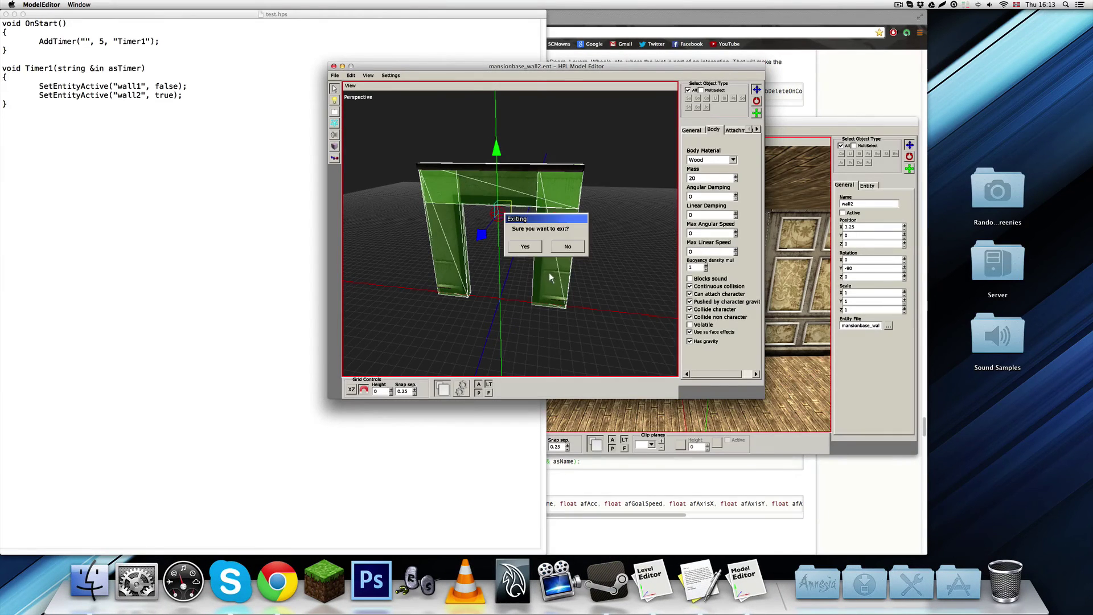
click(525, 246)
key(super+q)
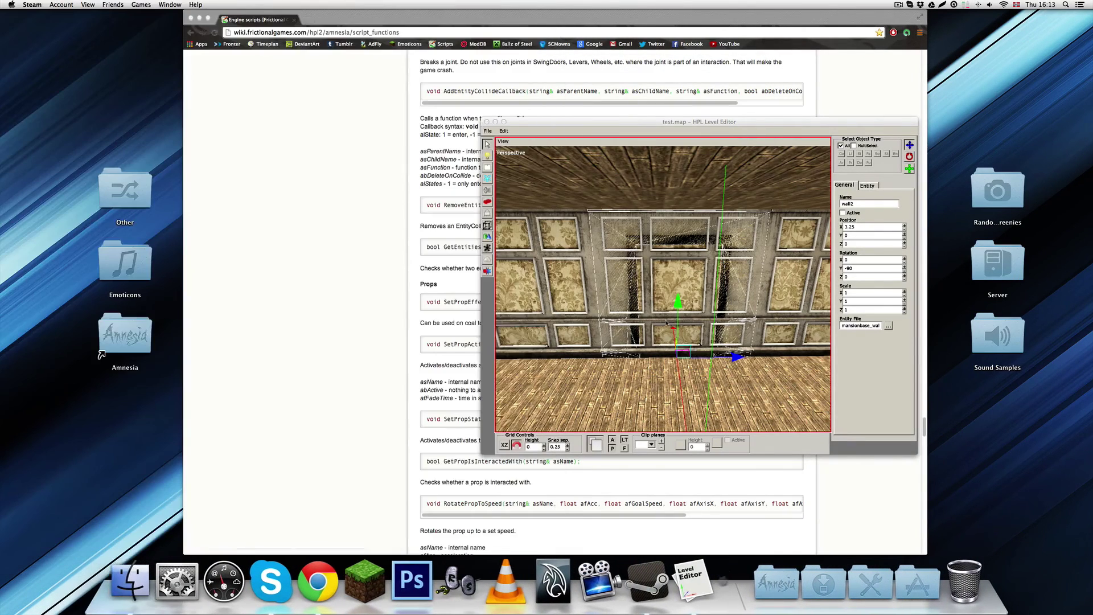
key(super+q)
click(679, 301)
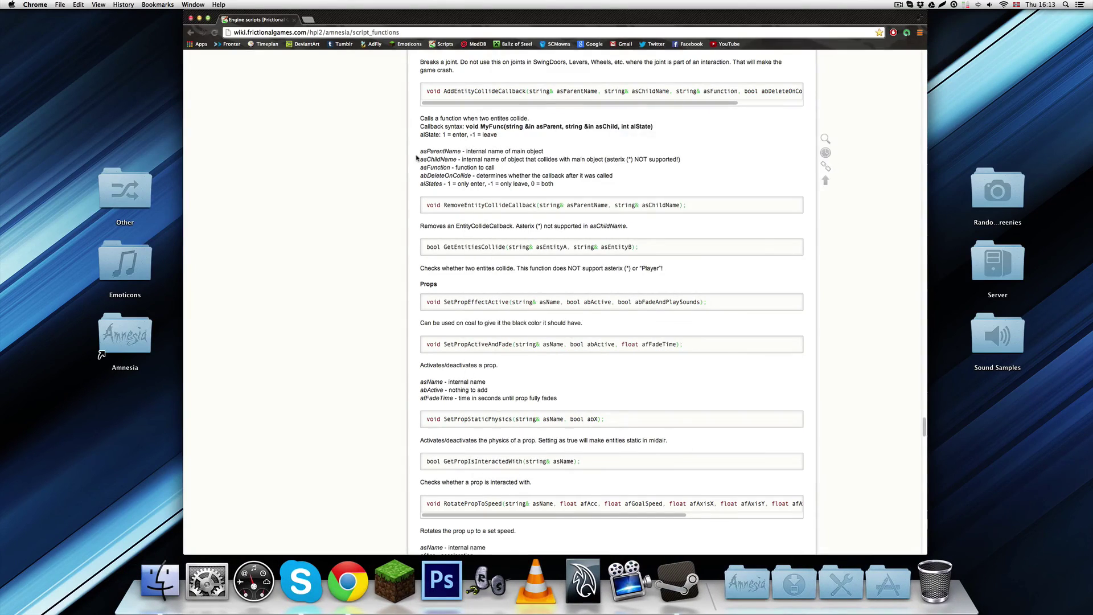
Step: Quit the browser and close the maps folder window
key(super+q)
click(415, 317)
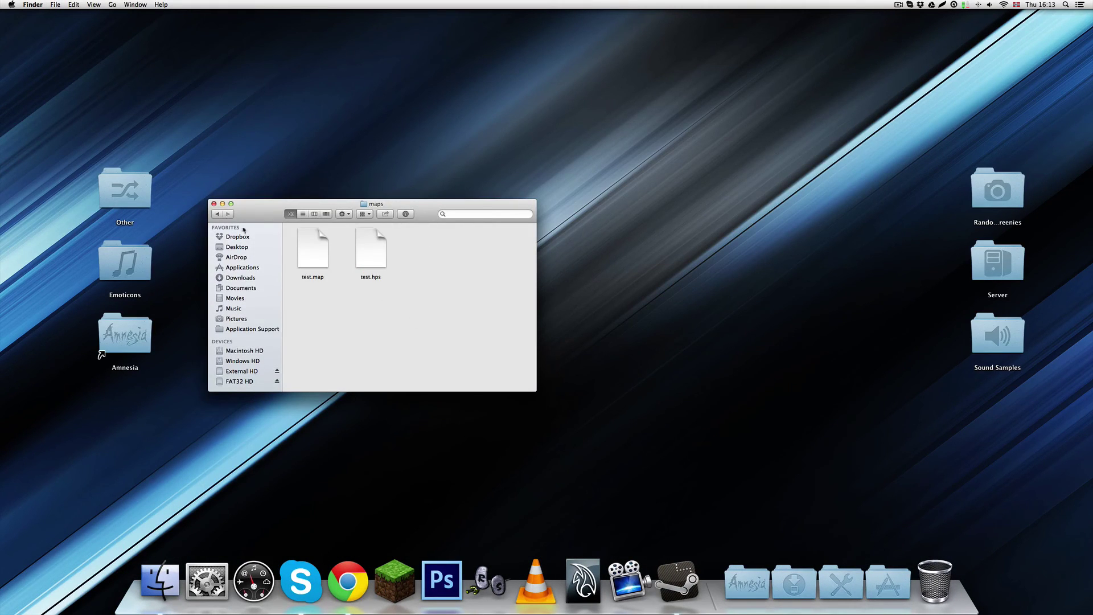
click(214, 203)
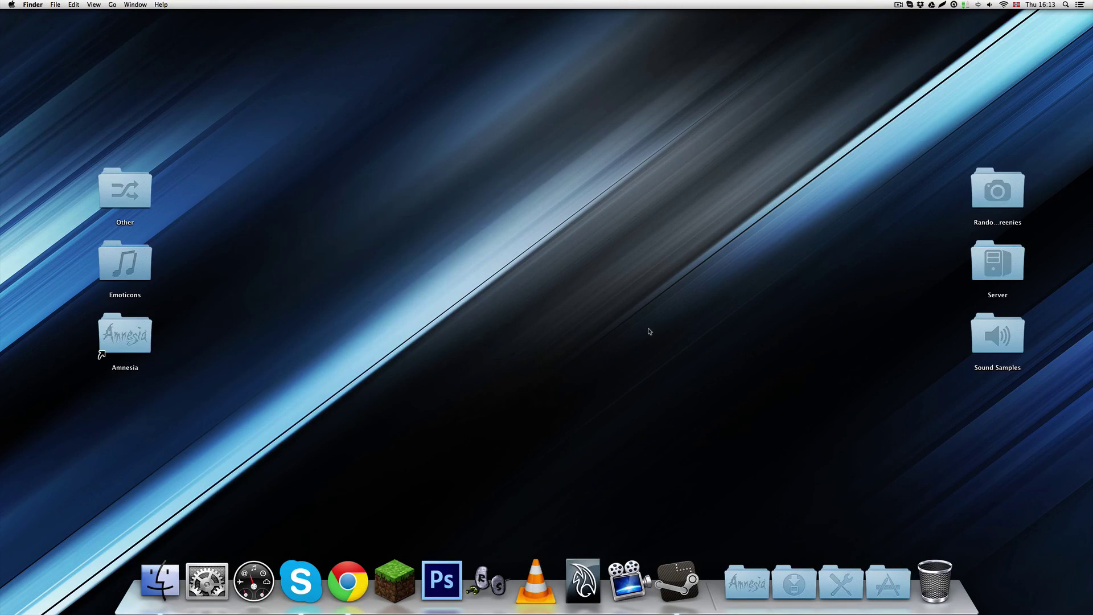